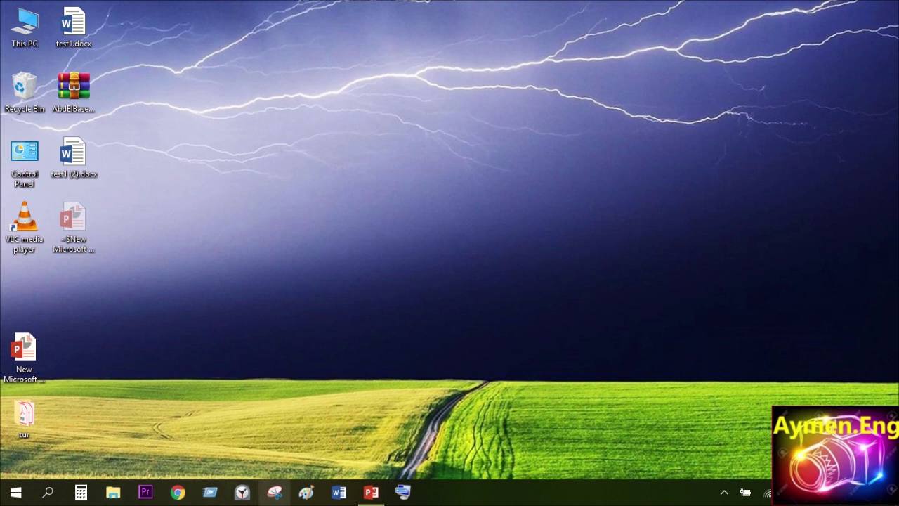
{"action": "left_click", "coordinate": [274, 491]}
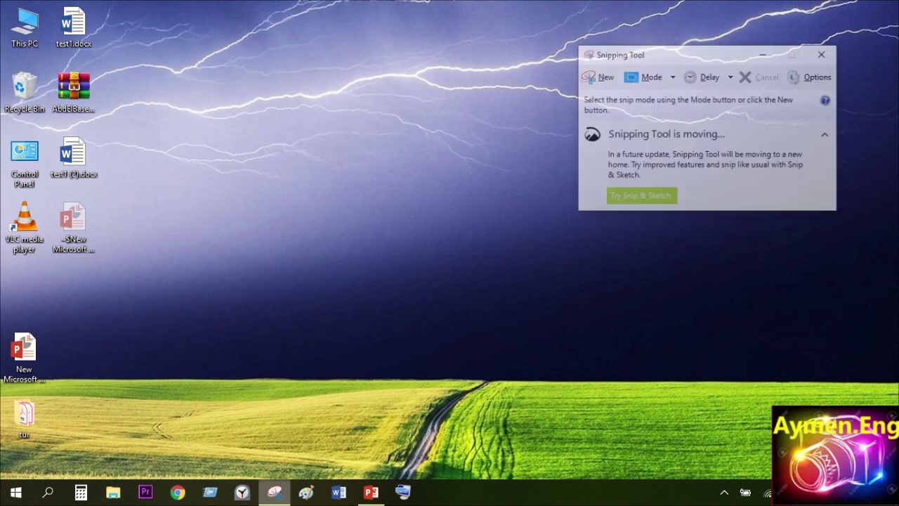
{"action": "left_click", "coordinate": [823, 54]}
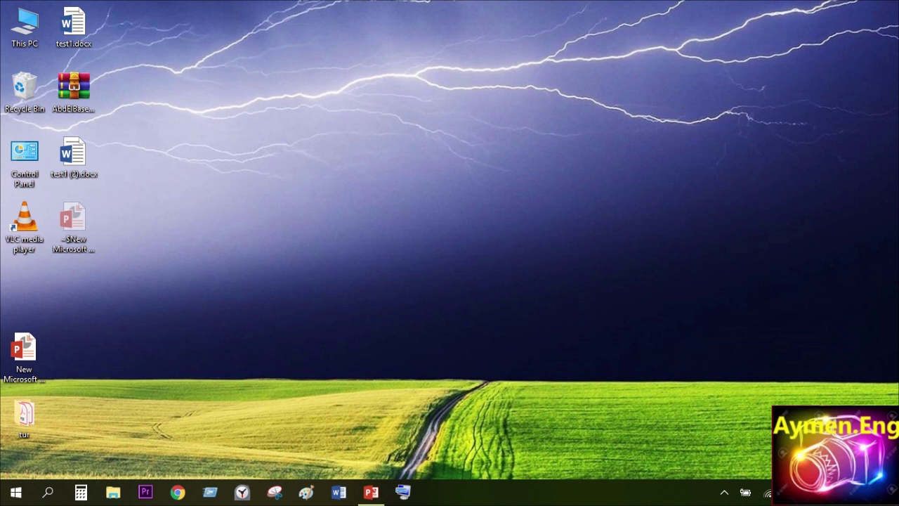
{"action": "right_click", "coordinate": [302, 191]}
{"action": "left_click", "coordinate": [327, 231]}
{"action": "right_click", "coordinate": [225, 170]}
{"action": "left_click", "coordinate": [245, 208]}
Step: Open the On-Screen Keyboard and reposition its window on the desktop
{"action": "left_click", "coordinate": [403, 492]}
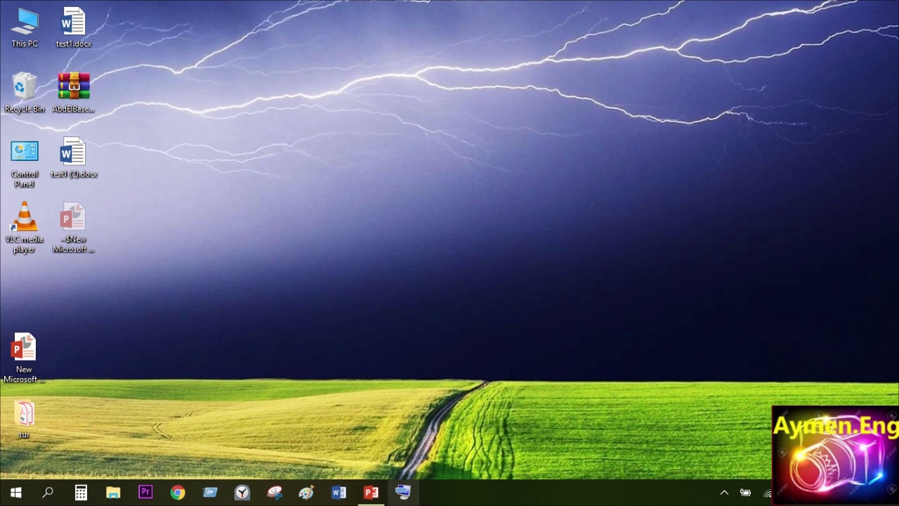
{"action": "left_click_drag", "start_coordinate": [485, 37], "coordinate": [441, 77]}
{"action": "key", "text": "c"}
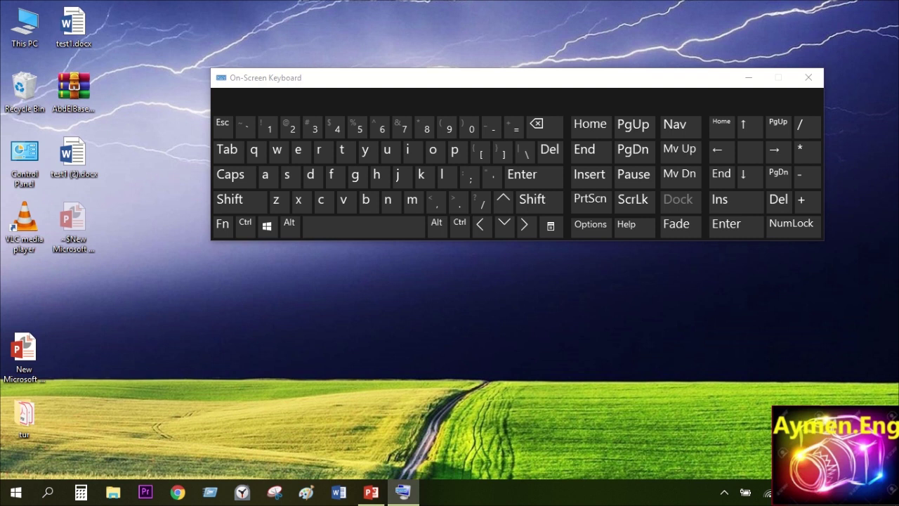
{"action": "mouse_move", "coordinate": [441, 78]}
{"action": "left_mouse_down"}
{"action": "mouse_move", "coordinate": [432, 59]}
{"action": "mouse_move", "coordinate": [425, 71]}
{"action": "left_mouse_up"}
{"action": "key", "text": "space"}
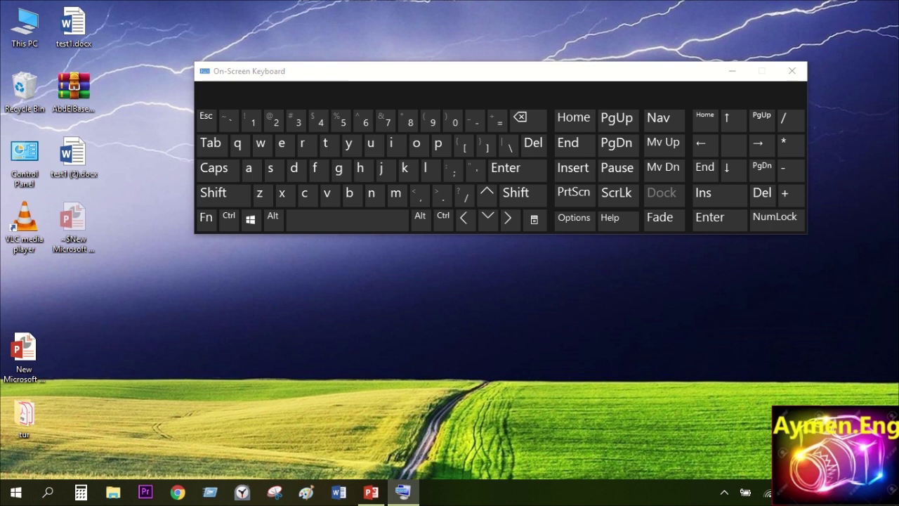
{"action": "left_click_drag", "start_coordinate": [424, 71], "coordinate": [401, 100]}
Step: Try out several letter, number and modifier keys on the On-Screen Keyboard, and close it
{"action": "key", "text": "y"}
{"action": "key", "text": "v"}
{"action": "key", "text": "shift"}
{"action": "key", "text": "semicolon"}
{"action": "key", "text": "shift"}
{"action": "key", "text": "Delete"}
{"action": "key", "text": "Return"}
{"action": "key", "text": "8"}
{"action": "left_click_drag", "start_coordinate": [401, 100], "coordinate": [428, 100]}
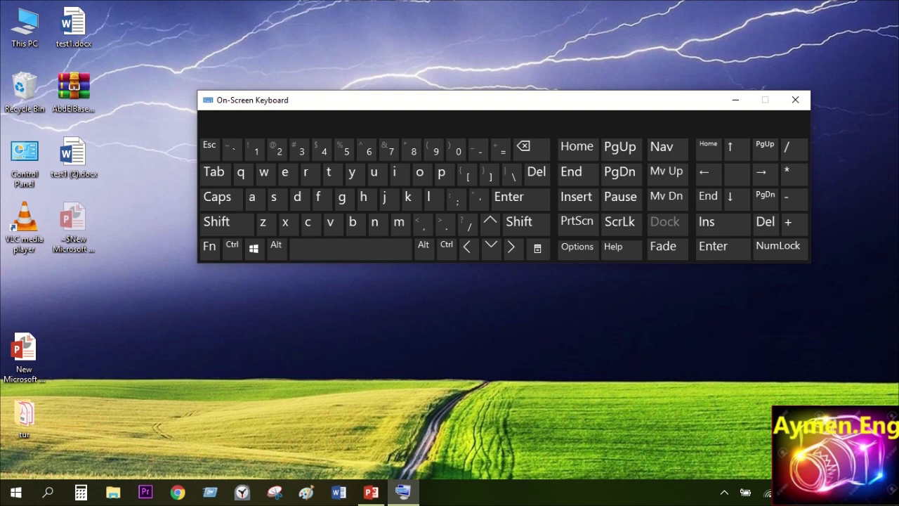
{"action": "left_click", "coordinate": [795, 99]}
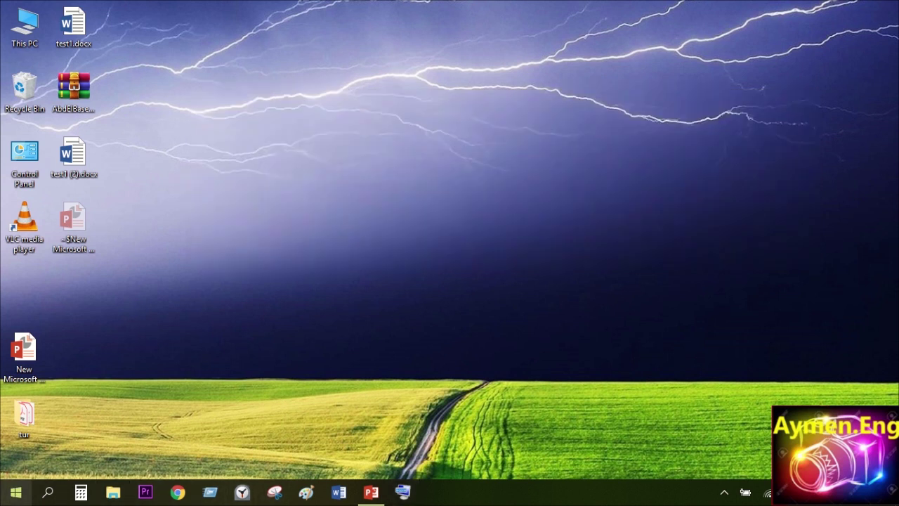
Step: Launch the On-Screen Keyboard by searching Windows for "osk", and move its window higher on the desktop
{"action": "left_click", "coordinate": [48, 492]}
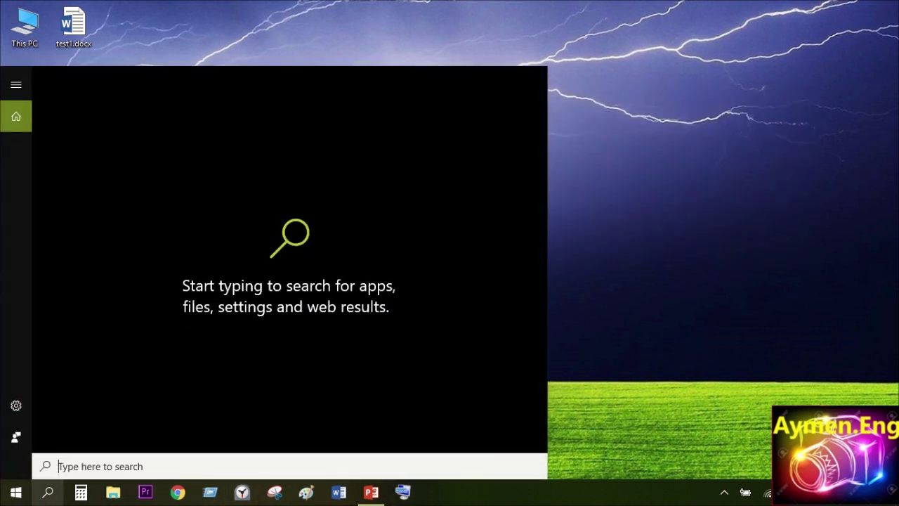
{"action": "type", "text": "osk"}
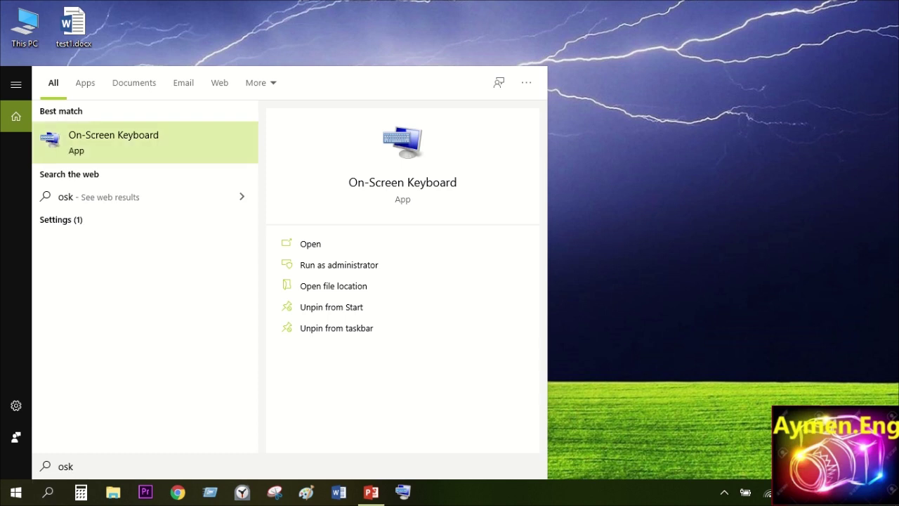
{"action": "key", "text": "BackSpace"}
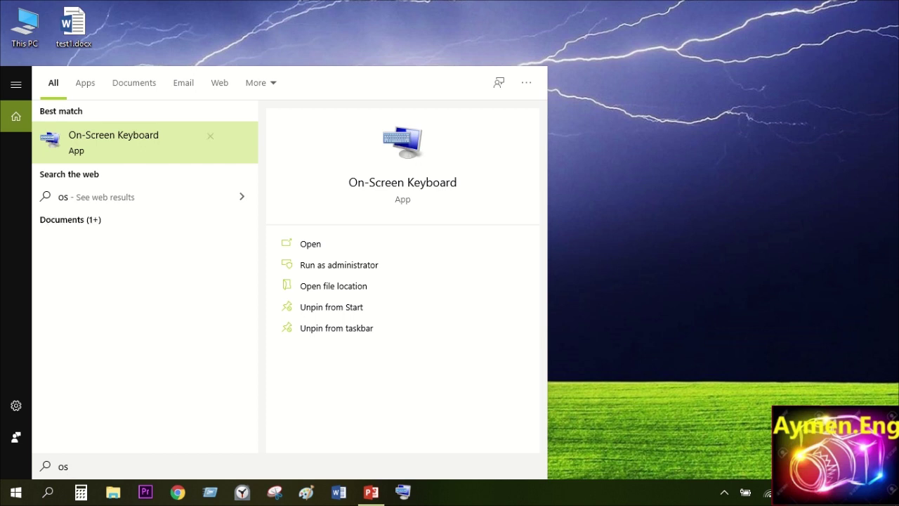
{"action": "type", "text": "k"}
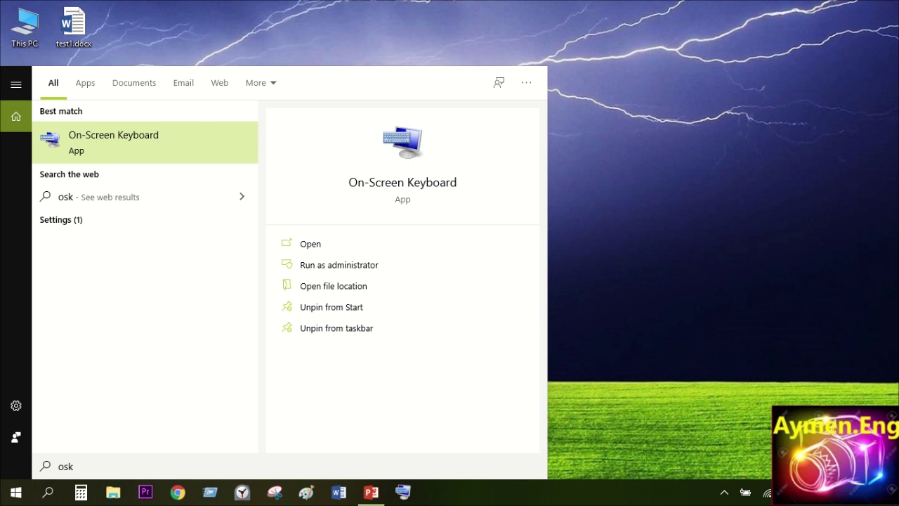
{"action": "key", "text": "Return"}
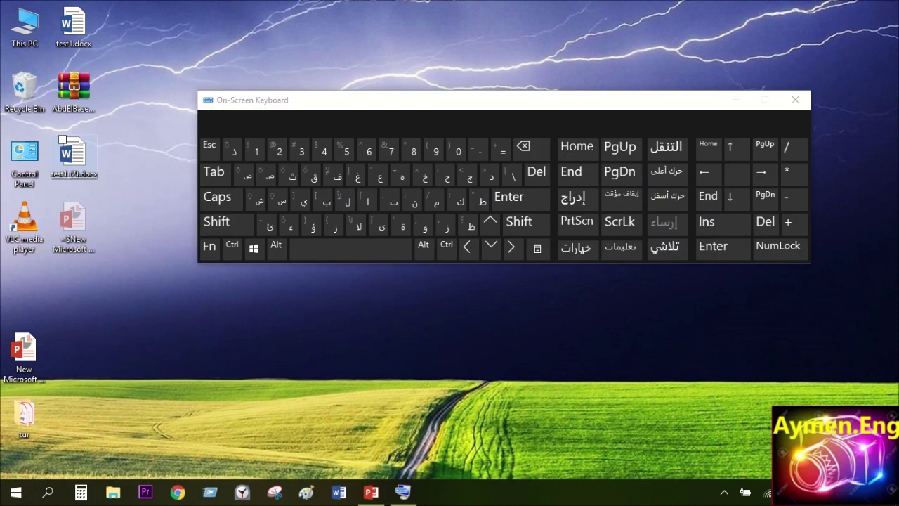
{"action": "left_click_drag", "start_coordinate": [422, 100], "coordinate": [432, 54]}
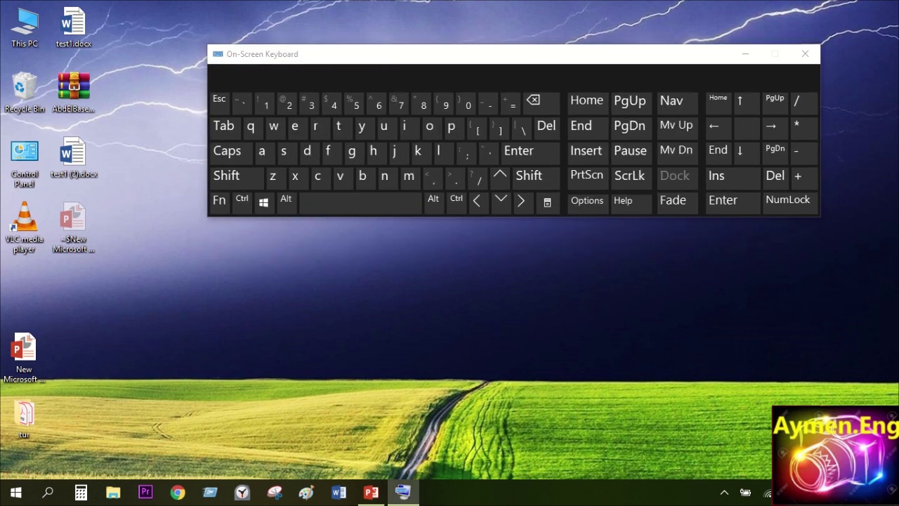
Step: Try out various On-Screen Keyboard keys and move its window clear of the desktop icons
{"action": "key", "text": "w"}
{"action": "left_click_drag", "start_coordinate": [432, 54], "coordinate": [394, 66]}
{"action": "key", "text": "Right"}
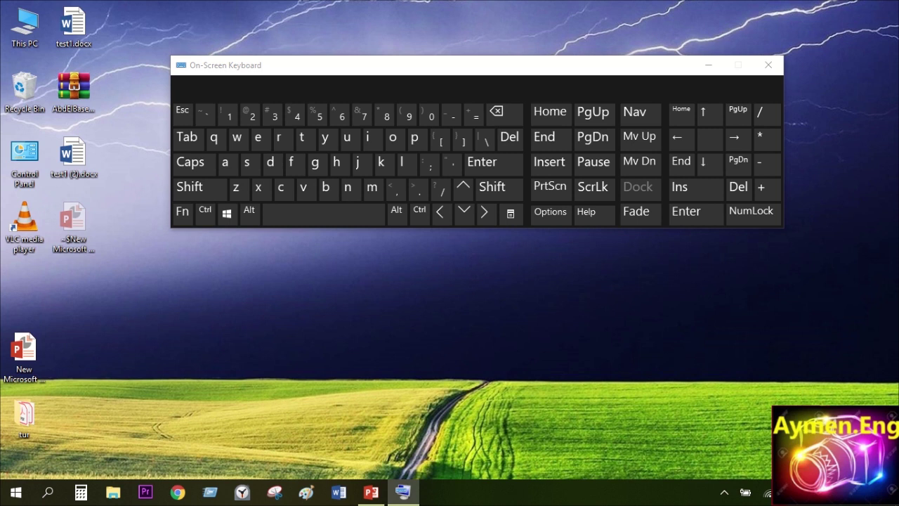
{"action": "key", "text": "z"}
{"action": "key", "text": "s"}
{"action": "key", "text": "p"}
{"action": "key", "text": "shift"}
{"action": "key", "text": "comma"}
{"action": "key", "text": "alt"}
{"action": "key", "text": "z"}
{"action": "key", "text": "u"}
{"action": "key", "text": "e"}
{"action": "key", "text": "q"}
{"action": "key", "text": "t"}
{"action": "key", "text": "9"}
{"action": "left_click_drag", "start_coordinate": [477, 64], "coordinate": [581, 43]}
{"action": "left_click_drag", "start_coordinate": [455, 43], "coordinate": [461, 53]}
Step: Create a new Microsoft Word document on the desktop
{"action": "right_click", "coordinate": [28, 169]}
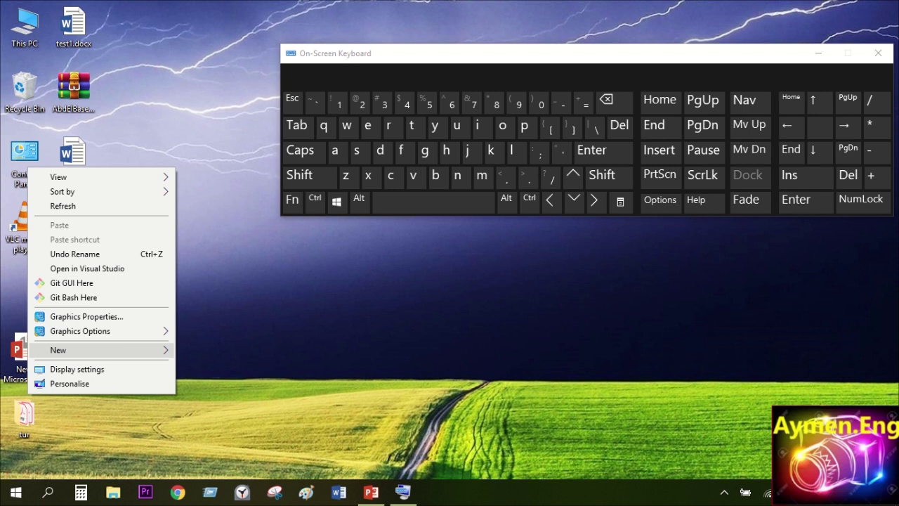
{"action": "mouse_move", "coordinate": [106, 350]}
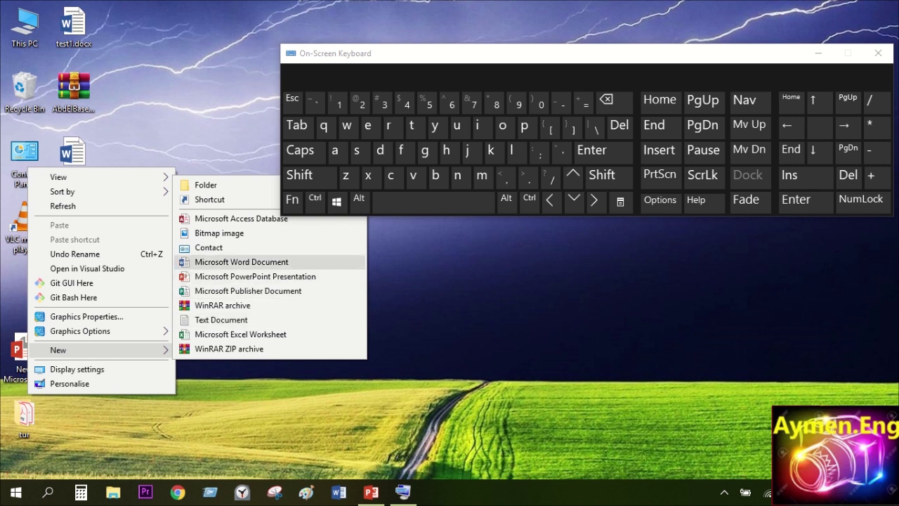
{"action": "left_click", "coordinate": [241, 262]}
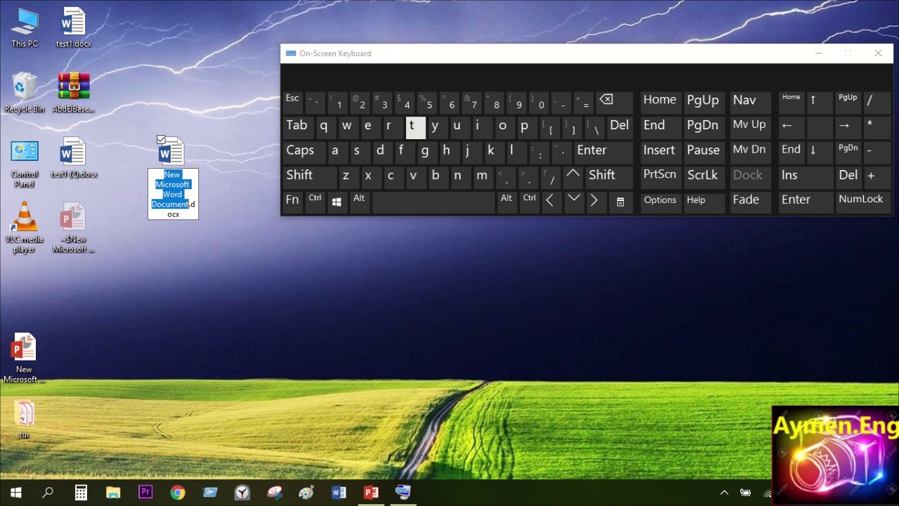
Step: Name the new Word document test1 using the On-Screen Keyboard, accepting the numbered variant test1 (3).docx
{"action": "left_click", "coordinate": [411, 125]}
{"action": "left_click", "coordinate": [367, 125]}
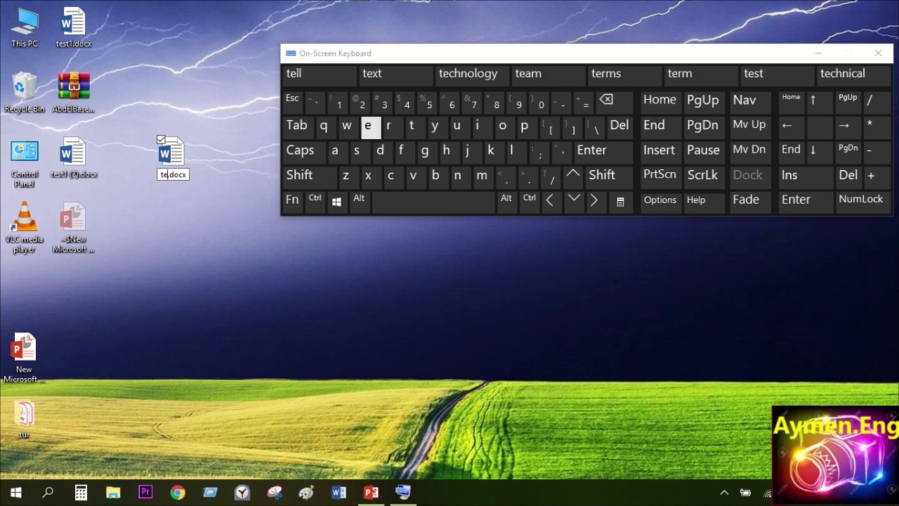
{"action": "left_click", "coordinate": [357, 150]}
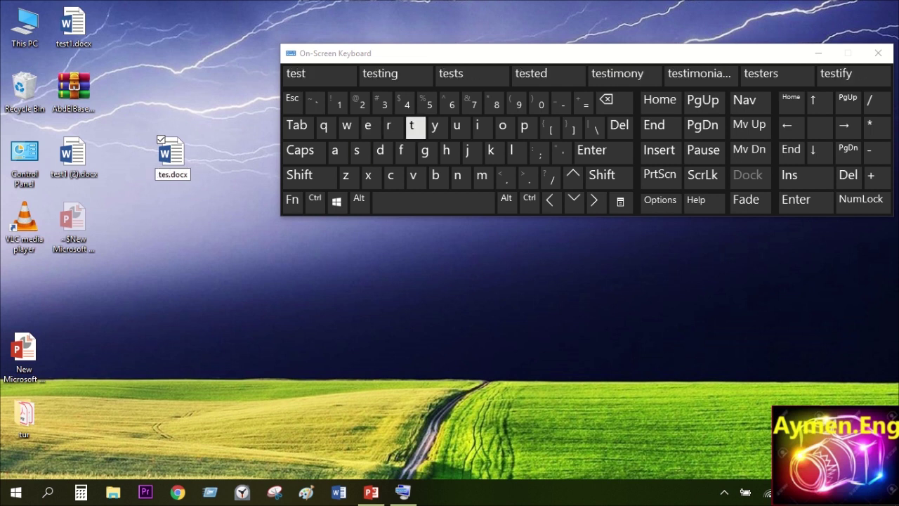
{"action": "left_click", "coordinate": [412, 125]}
{"action": "left_click", "coordinate": [338, 103]}
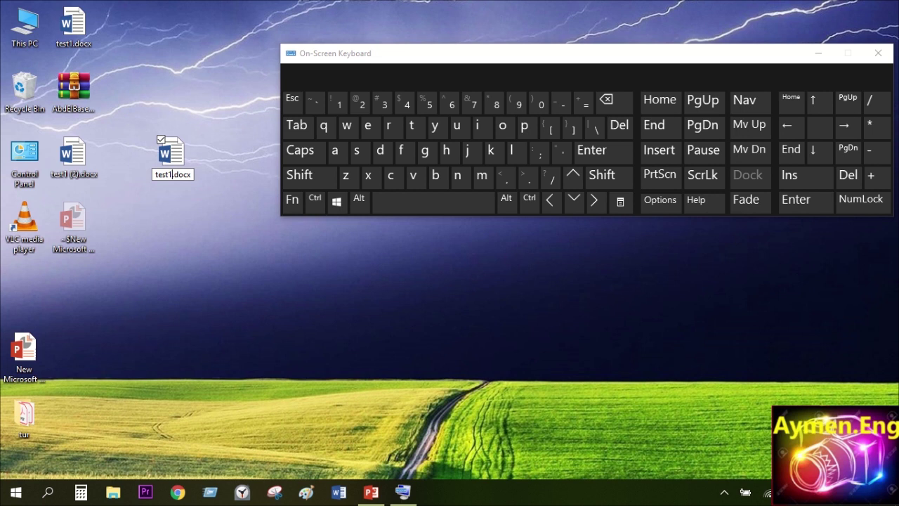
{"action": "key", "text": "Return"}
{"action": "left_click", "coordinate": [480, 270]}
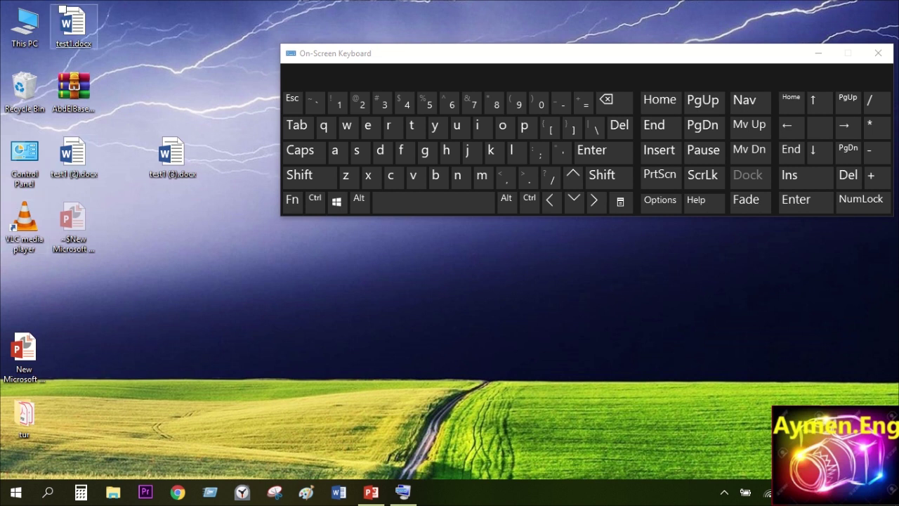
Step: Line up test1 (3).docx and test1 (2).docx beside test1.docx on the desktop, and open test1.docx in Word
{"action": "left_click_drag", "start_coordinate": [168, 156], "coordinate": [123, 24]}
{"action": "left_click_drag", "start_coordinate": [72, 151], "coordinate": [181, 25]}
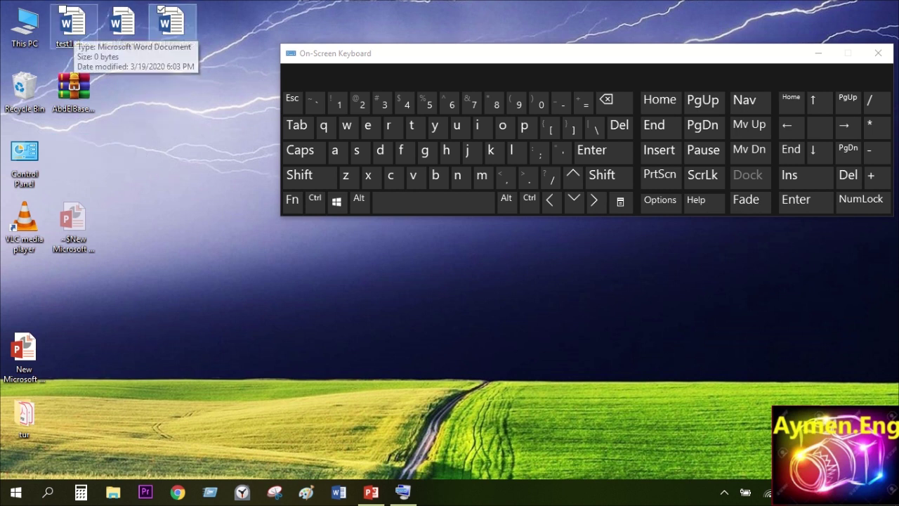
{"action": "left_click", "coordinate": [74, 27]}
Step: Switch the keyboard layout to Arabic for the open Word document
{"action": "key", "text": "alt+shift"}
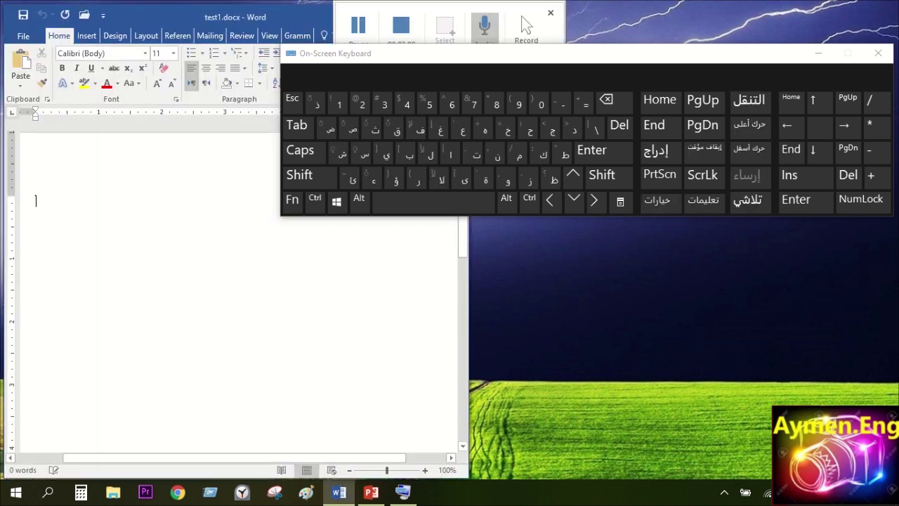
{"action": "key", "text": "Tab"}
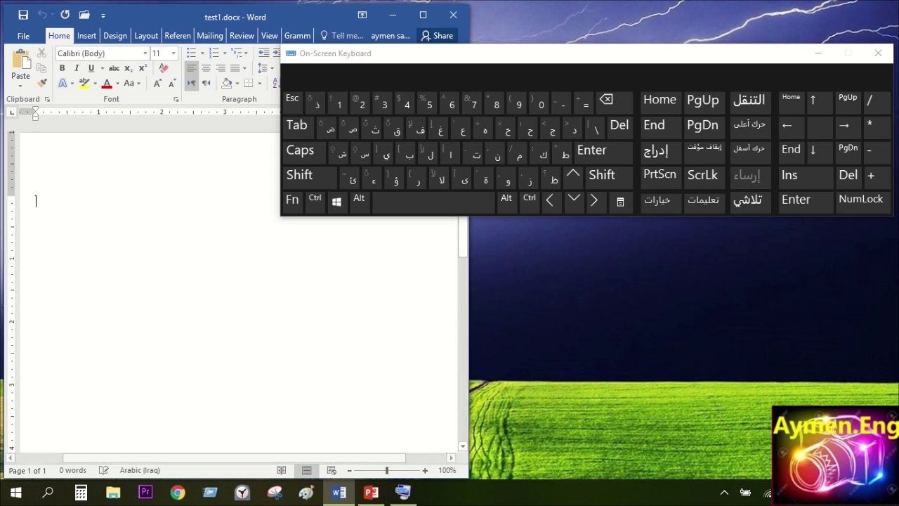
{"action": "key", "text": "alt"}
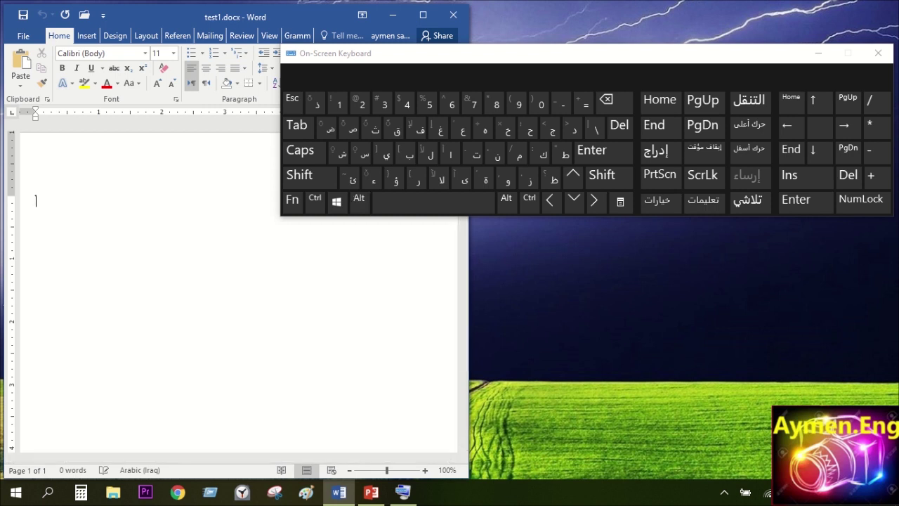
Step: Resize the On-Screen Keyboard and place it beside the Word window, keeping the text cursor in the empty document
{"action": "mouse_move", "coordinate": [281, 130]}
{"action": "left_mouse_down"}
{"action": "mouse_move", "coordinate": [508, 130]}
{"action": "mouse_move", "coordinate": [279, 130]}
{"action": "left_mouse_up"}
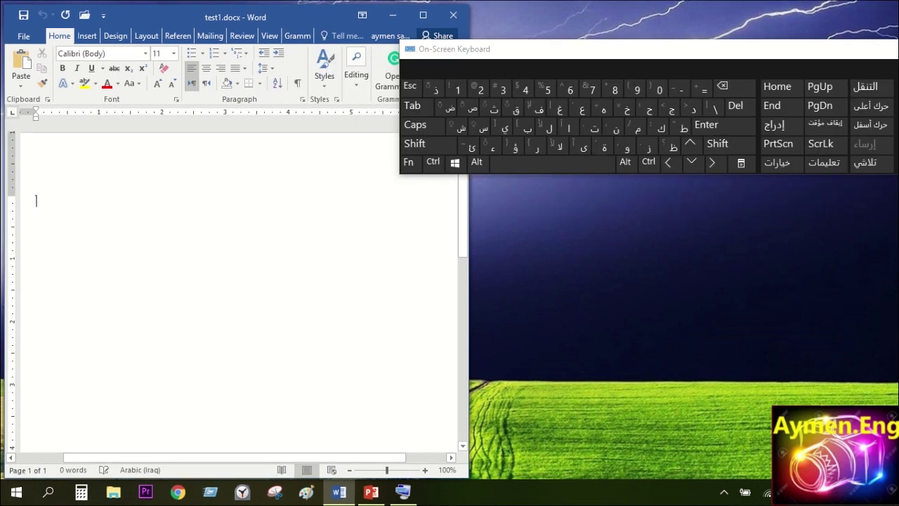
{"action": "left_click_drag", "start_coordinate": [578, 173], "coordinate": [577, 227]}
{"action": "left_click", "coordinate": [36, 201]}
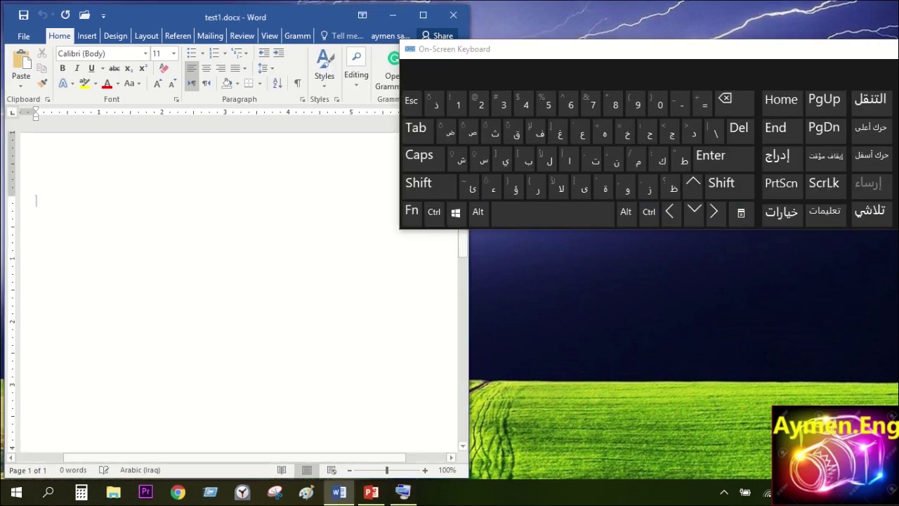
{"action": "left_click_drag", "start_coordinate": [578, 48], "coordinate": [571, 26]}
{"action": "left_click_drag", "start_coordinate": [492, 26], "coordinate": [565, 17]}
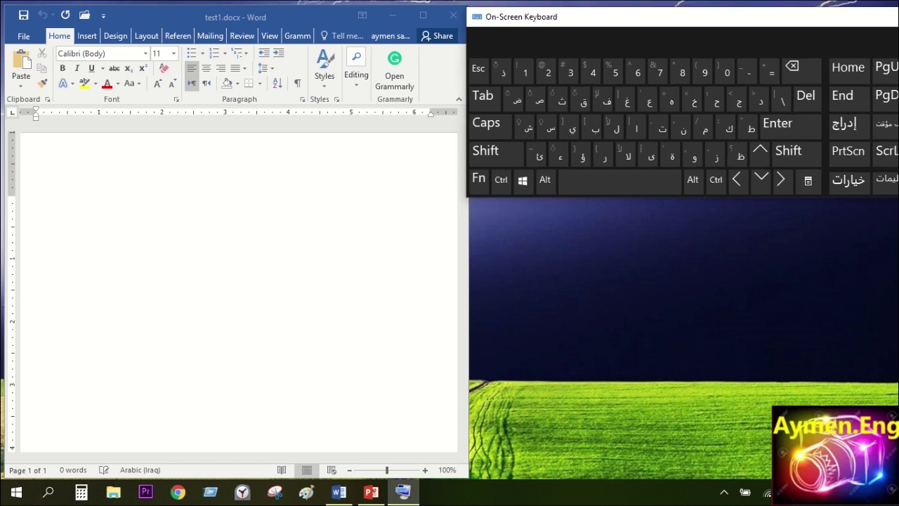
{"action": "left_click", "coordinate": [36, 201]}
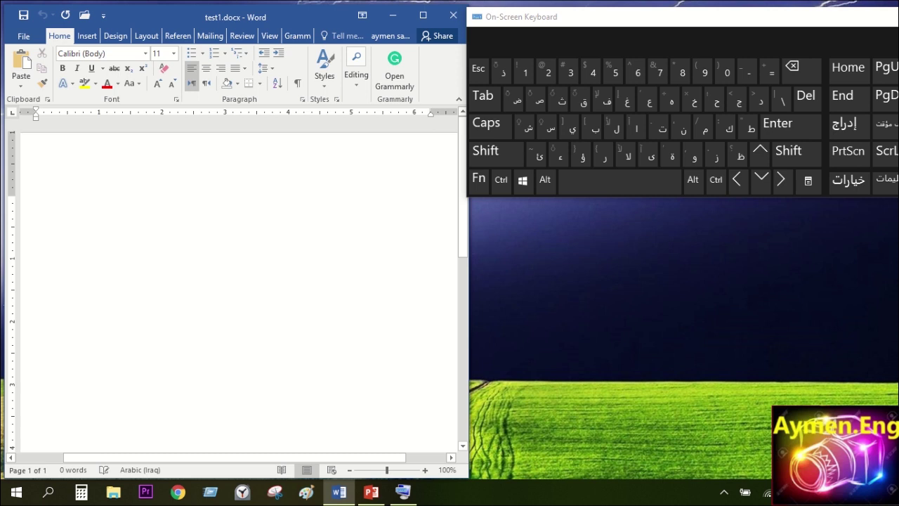
{"action": "mouse_move", "coordinate": [682, 16]}
{"action": "left_mouse_down"}
{"action": "mouse_move", "coordinate": [687, 26]}
{"action": "mouse_move", "coordinate": [682, 14]}
{"action": "left_mouse_up"}
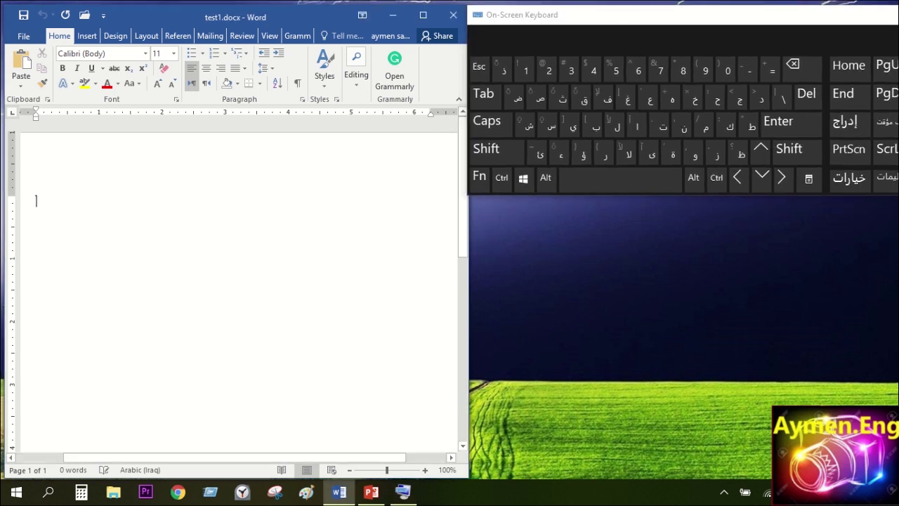
{"action": "left_click_drag", "start_coordinate": [683, 194], "coordinate": [682, 173]}
{"action": "left_click", "coordinate": [36, 201]}
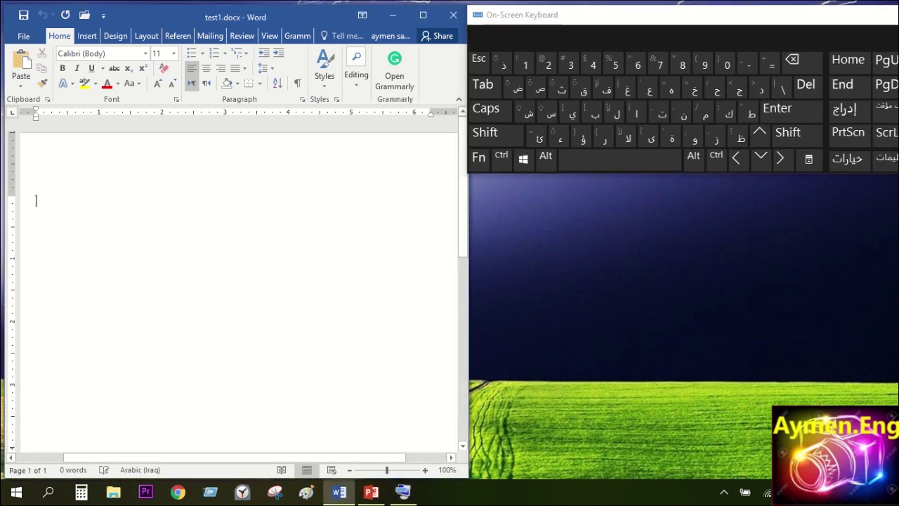
Step: Switch the keyboard layout to English using the modifier keys of the On-Screen Keyboard
{"action": "key", "text": "ctrl"}
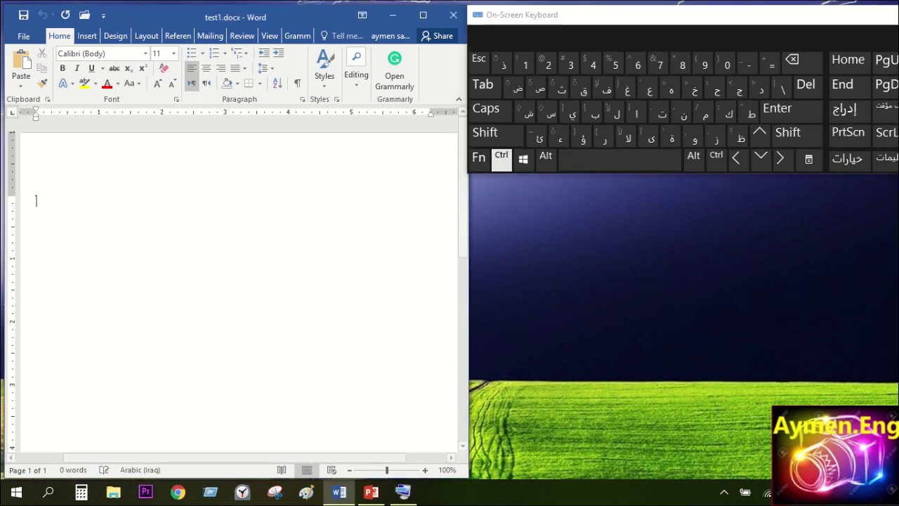
{"action": "key", "text": "alt"}
{"action": "key", "text": "super"}
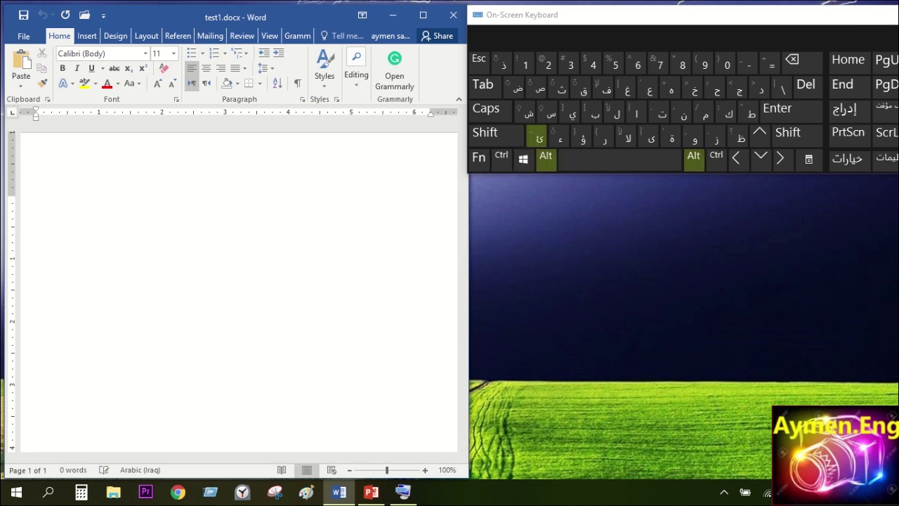
{"action": "left_click", "coordinate": [496, 132]}
{"action": "left_click", "coordinate": [546, 156]}
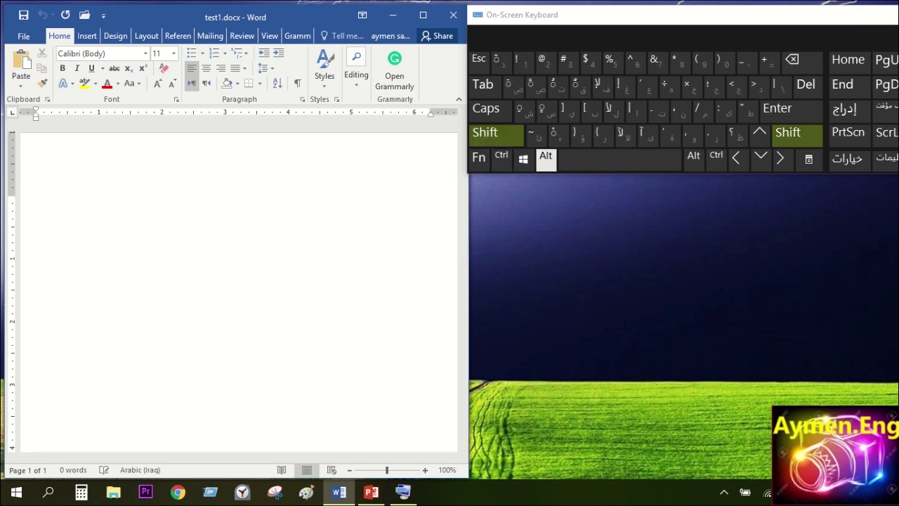
{"action": "left_click", "coordinate": [546, 156]}
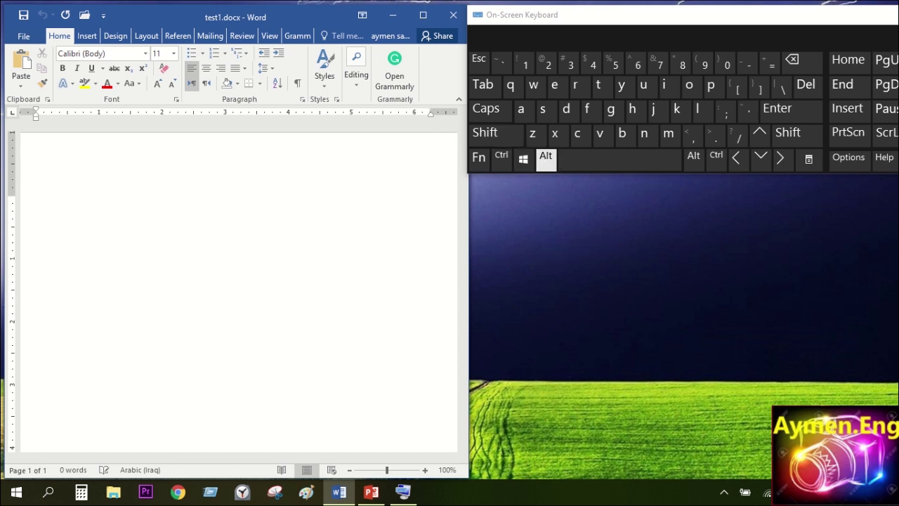
Step: Cycle the input language through Arabic (Iraq), English (United States) and English (Malaysia) using the modifier keys of the On-Screen Keyboard
{"action": "left_click", "coordinate": [495, 133]}
{"action": "left_click", "coordinate": [495, 133]}
{"action": "left_click", "coordinate": [546, 156]}
{"action": "left_click", "coordinate": [495, 133]}
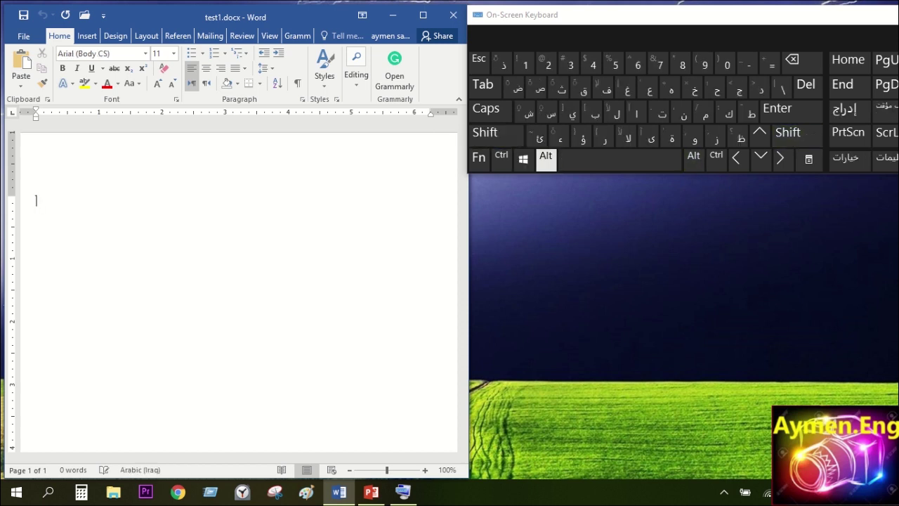
{"action": "left_click", "coordinate": [495, 133]}
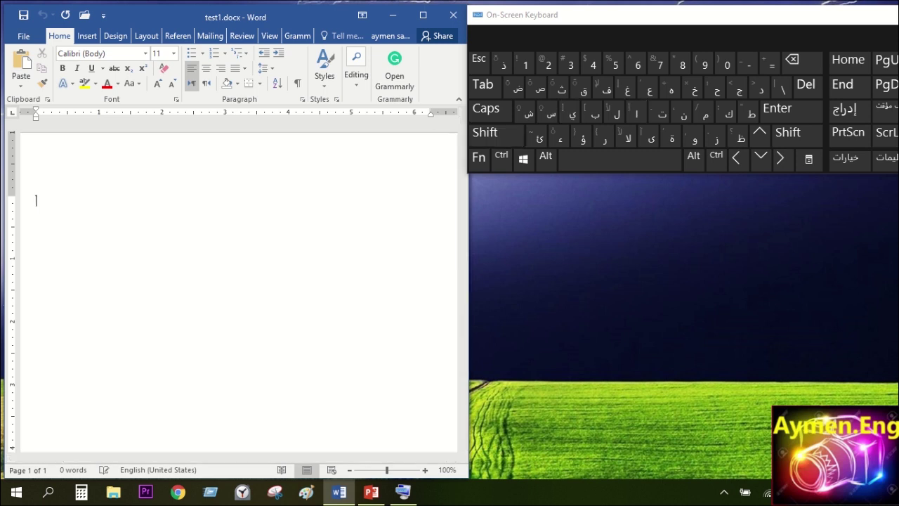
{"action": "left_click", "coordinate": [546, 155]}
{"action": "left_click", "coordinate": [496, 133]}
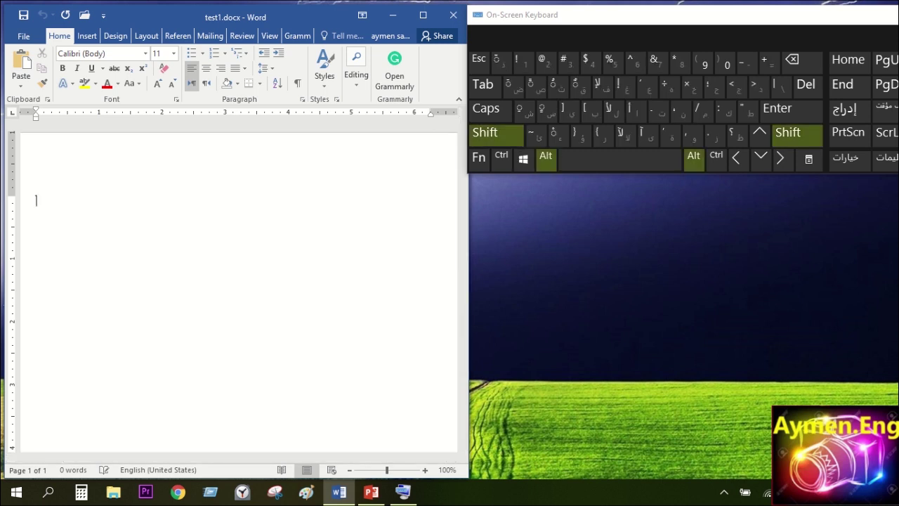
{"action": "left_click", "coordinate": [496, 133]}
{"action": "left_click", "coordinate": [546, 158]}
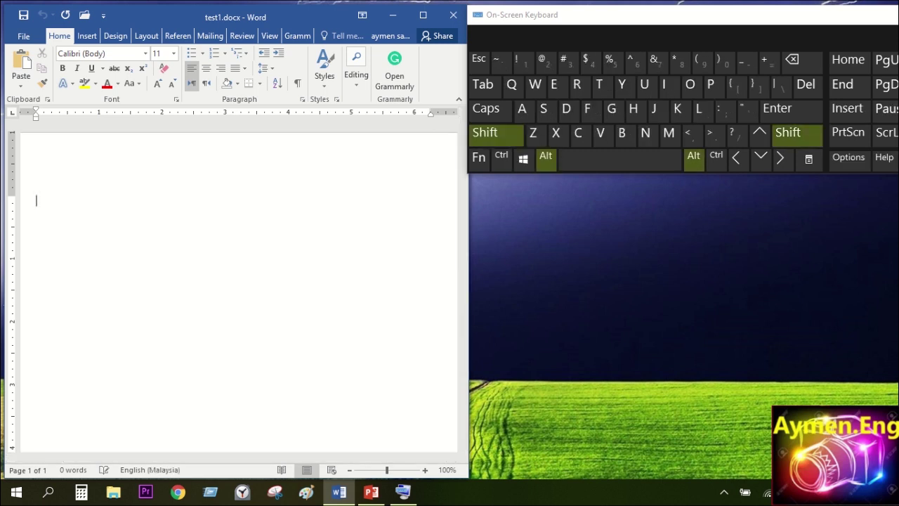
{"action": "left_click", "coordinate": [495, 133]}
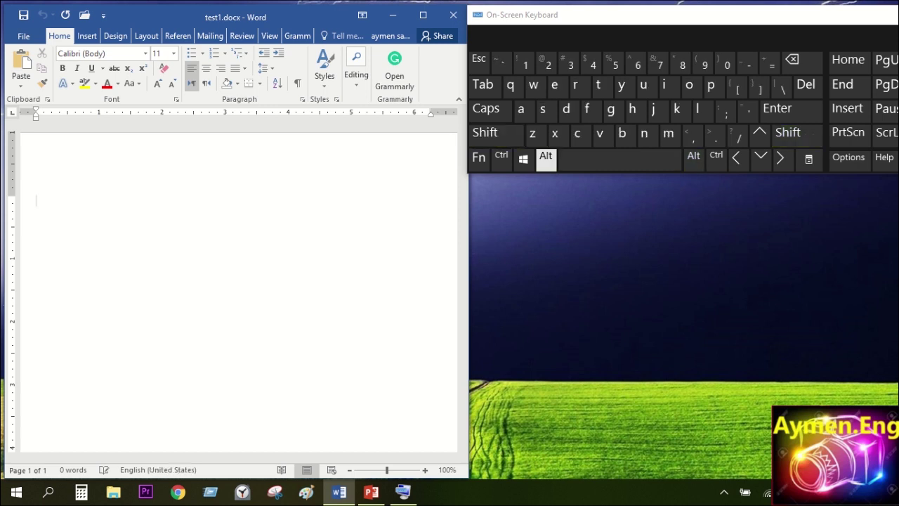
{"action": "left_click", "coordinate": [545, 156]}
{"action": "left_click", "coordinate": [495, 132]}
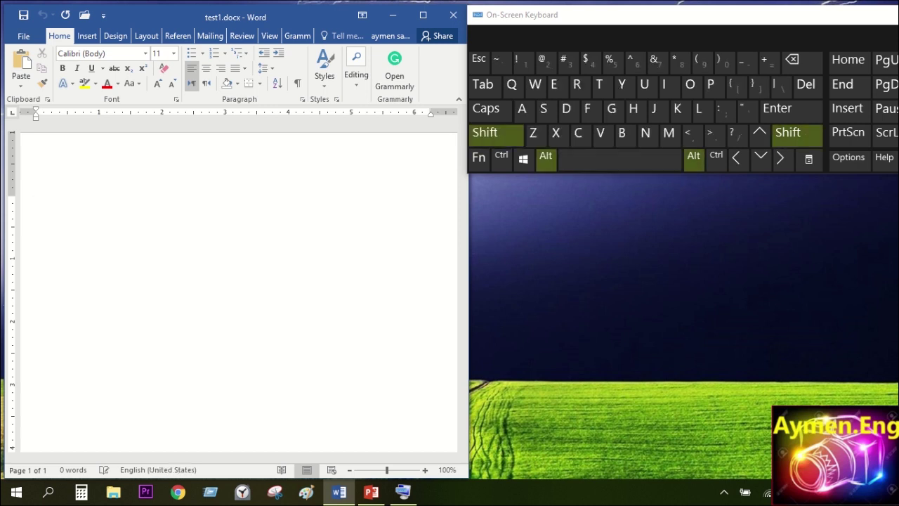
{"action": "left_click", "coordinate": [546, 156]}
Step: Cycle through the installed languages with the Windows language switcher and select English (Malaysia)
{"action": "key", "text": "super+space"}
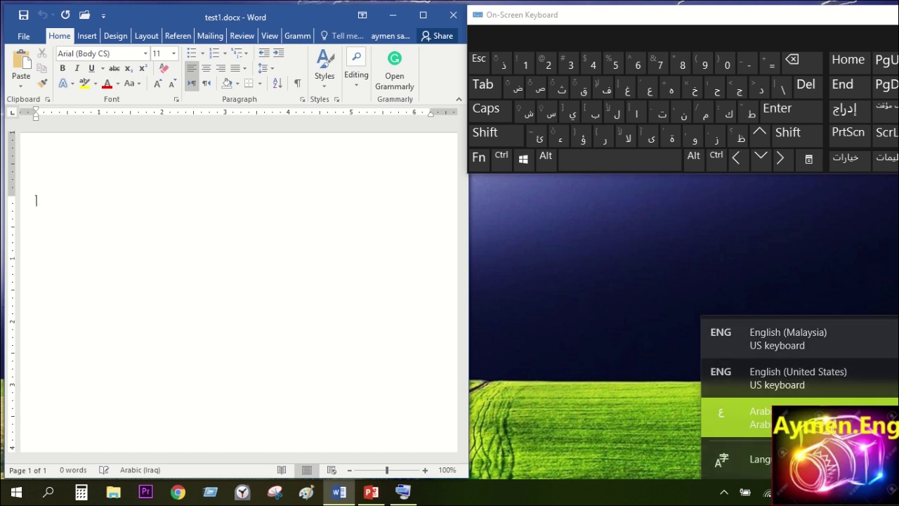
{"action": "left_click", "coordinate": [788, 339]}
{"action": "key", "text": "super+space"}
{"action": "key", "text": "super+space"}
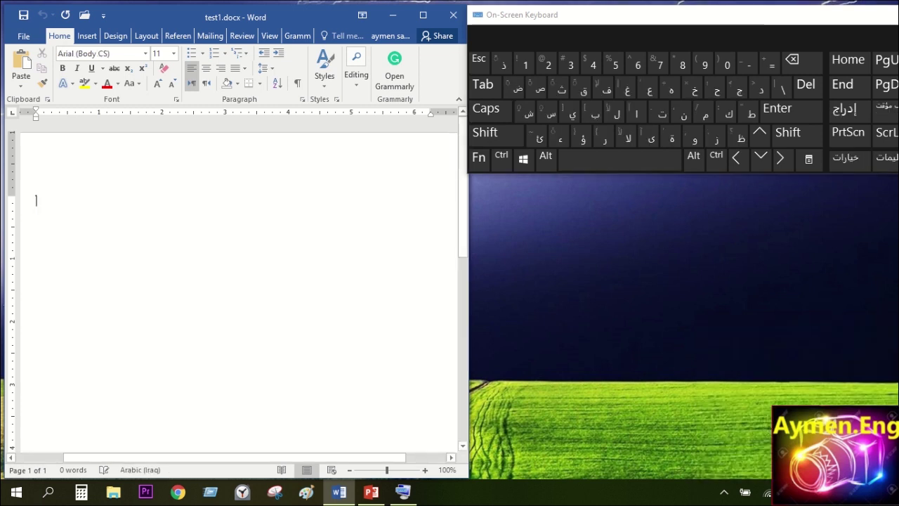
{"action": "key", "text": "super+space"}
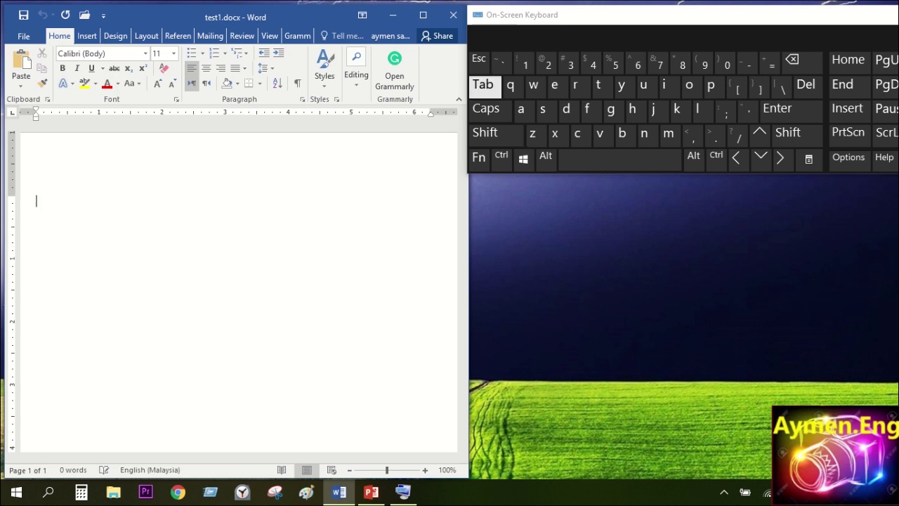
Step: Toggle the On-Screen Keyboard's function-key row on and off, and enter a backtick in the Word document
{"action": "left_click", "coordinate": [478, 158]}
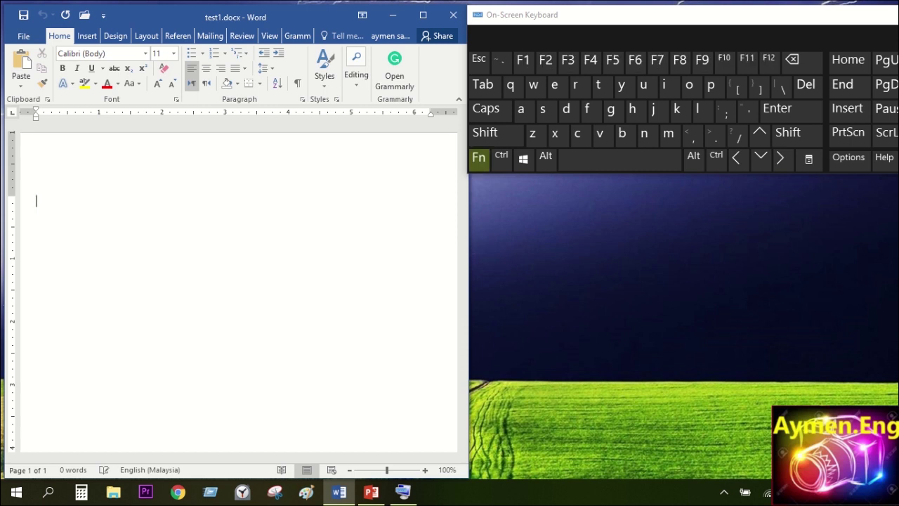
{"action": "left_click", "coordinate": [478, 157]}
{"action": "left_click", "coordinate": [502, 63]}
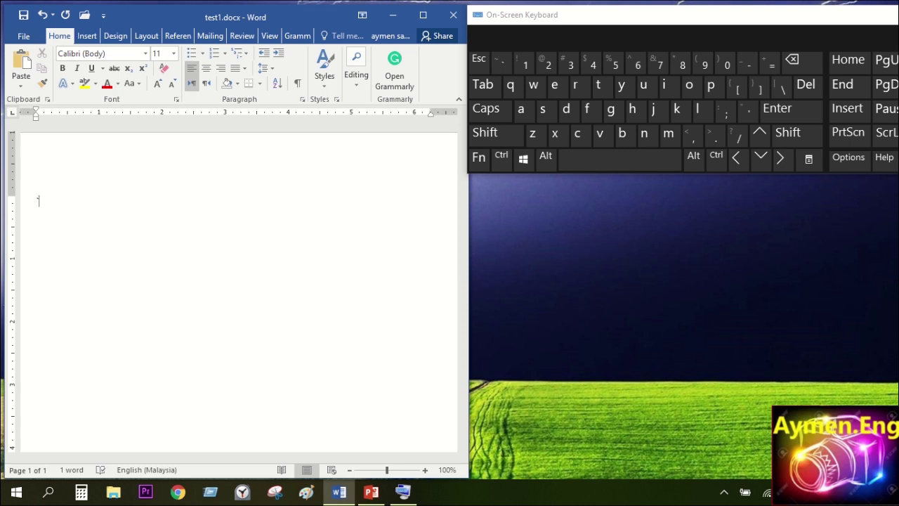
Step: Switch the input language to Arabic (Iraq) and enter the letter ذ after the backtick
{"action": "key", "text": "super+space"}
{"action": "key", "text": "super+space"}
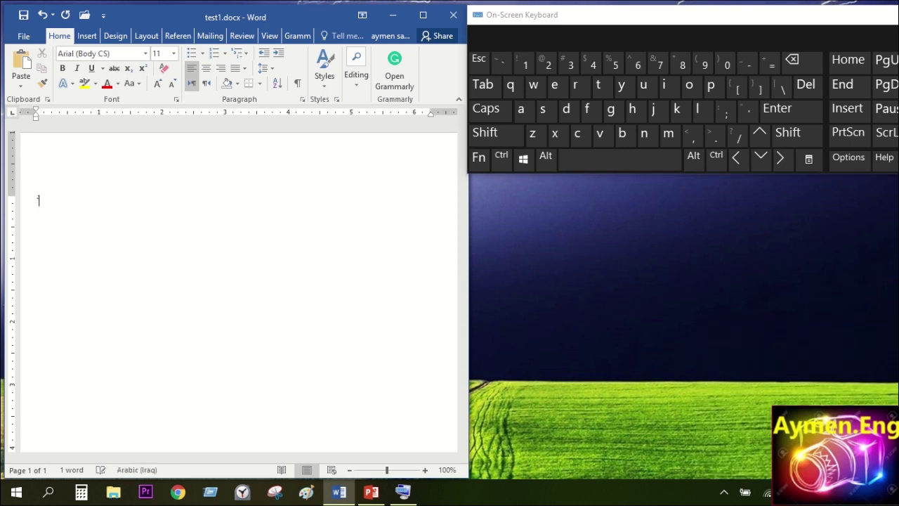
{"action": "left_click", "coordinate": [501, 63]}
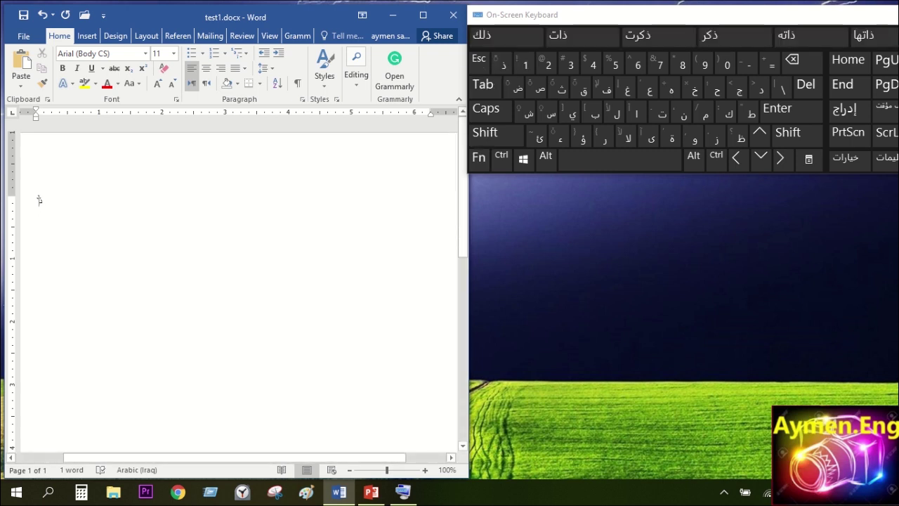
Step: Set the font size of the text in the document to 36
{"action": "double_click", "coordinate": [40, 202]}
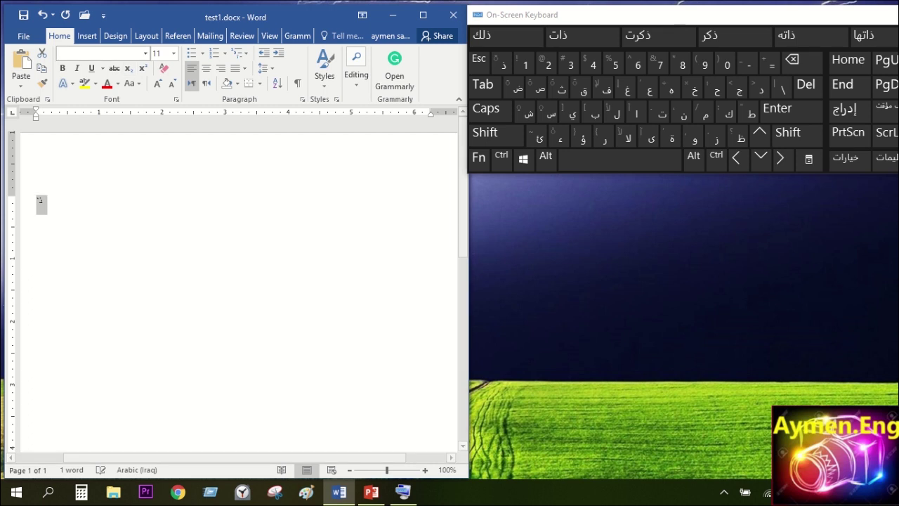
{"action": "left_click", "coordinate": [174, 53]}
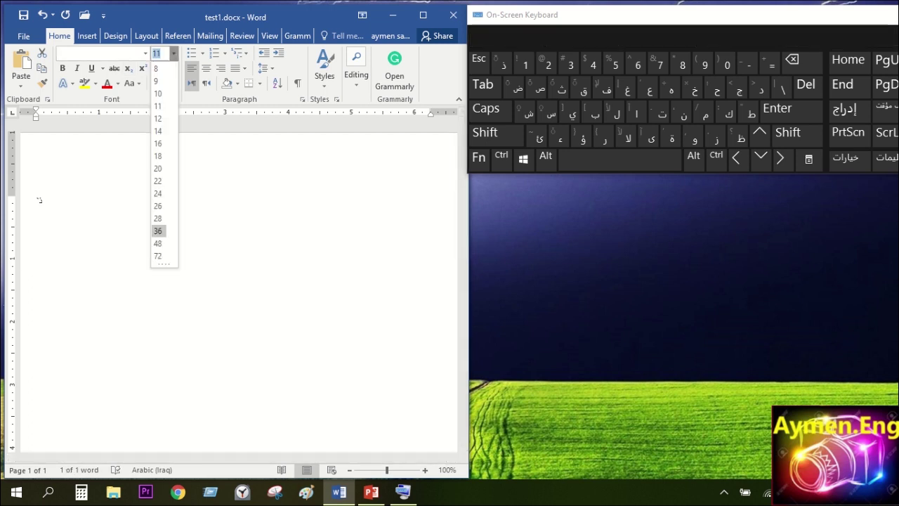
{"action": "left_click", "coordinate": [158, 231]}
{"action": "left_click", "coordinate": [57, 211]}
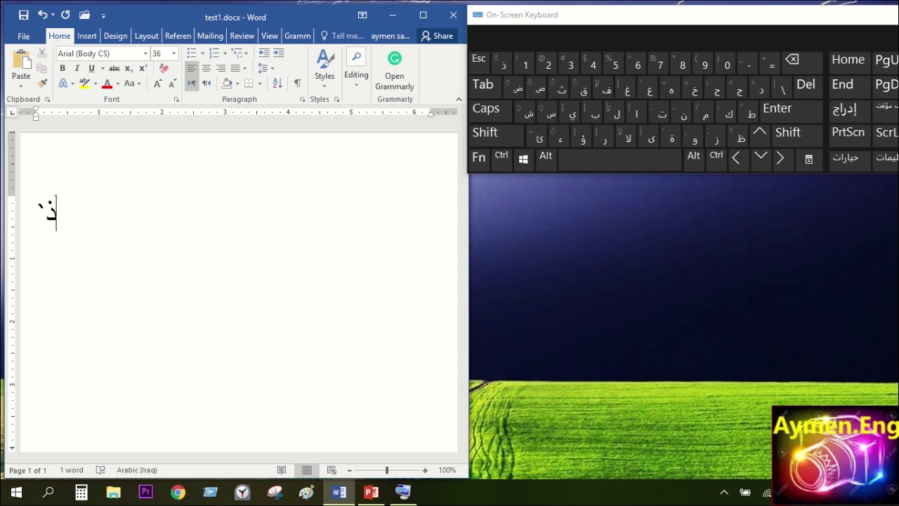
Step: Turn on the click sound in the On-Screen Keyboard options, apply it, and try out a key
{"action": "left_click", "coordinate": [849, 159]}
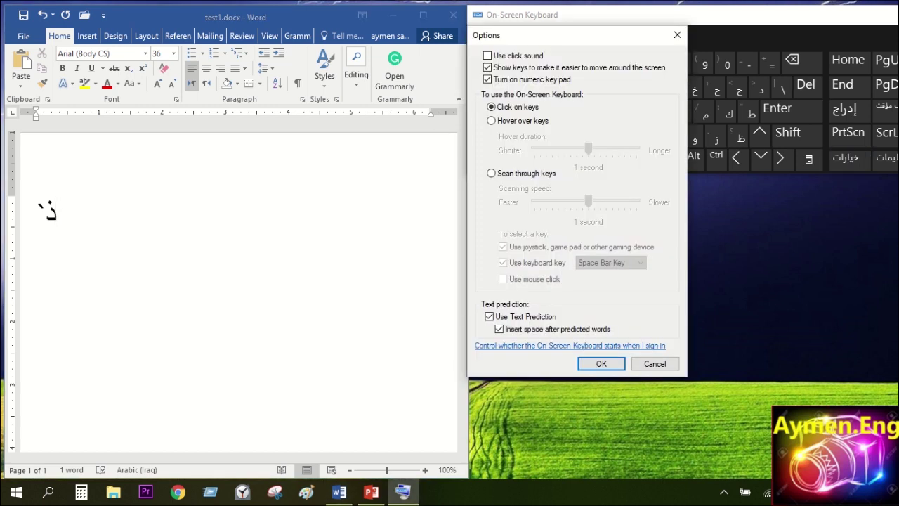
{"action": "left_click_drag", "start_coordinate": [576, 34], "coordinate": [714, 88]}
{"action": "left_click_drag", "start_coordinate": [713, 15], "coordinate": [555, 25]}
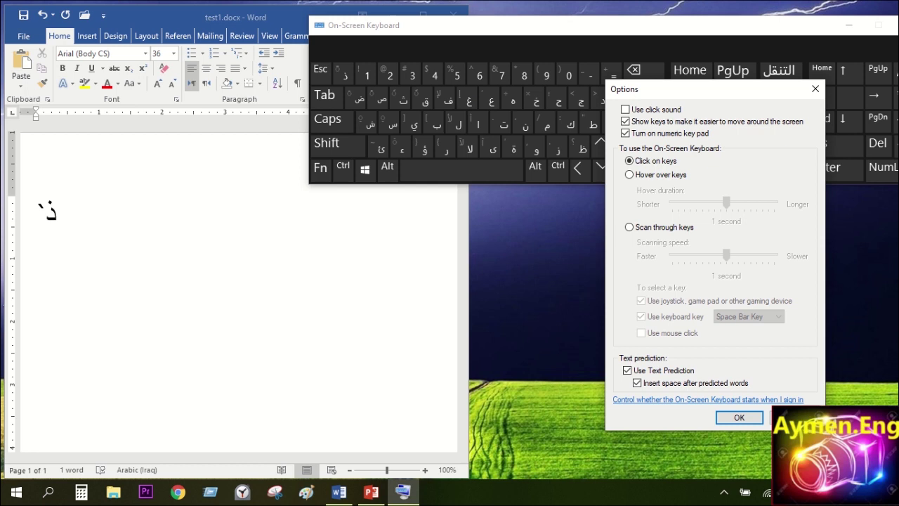
{"action": "left_click_drag", "start_coordinate": [668, 89], "coordinate": [597, 37]}
{"action": "left_click", "coordinate": [555, 59]}
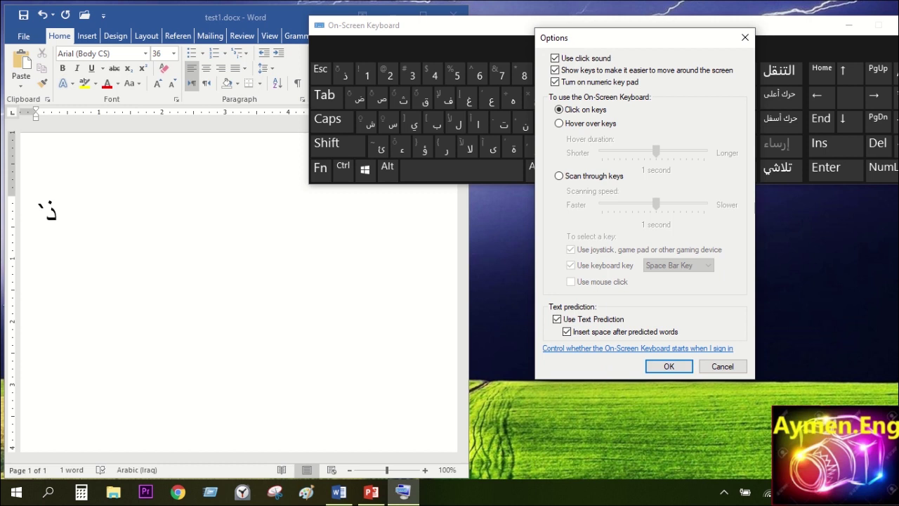
{"action": "left_click", "coordinate": [555, 59]}
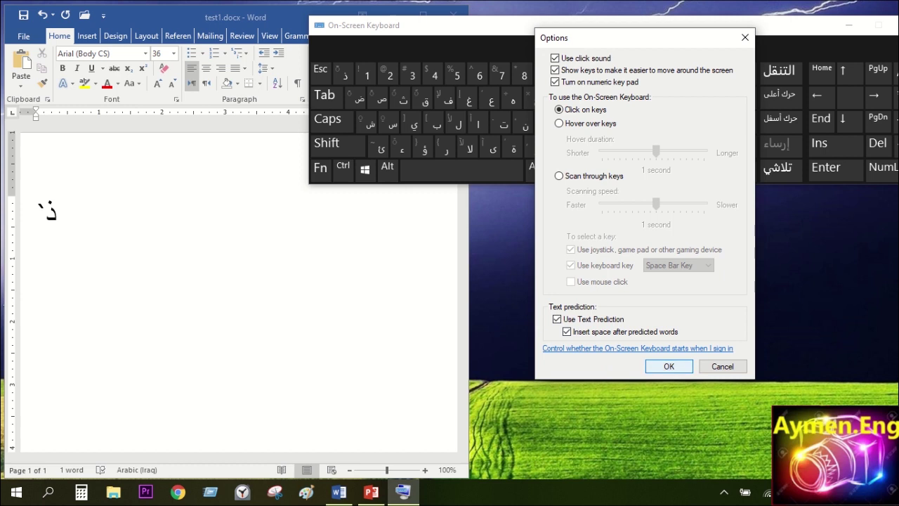
{"action": "left_click", "coordinate": [669, 366]}
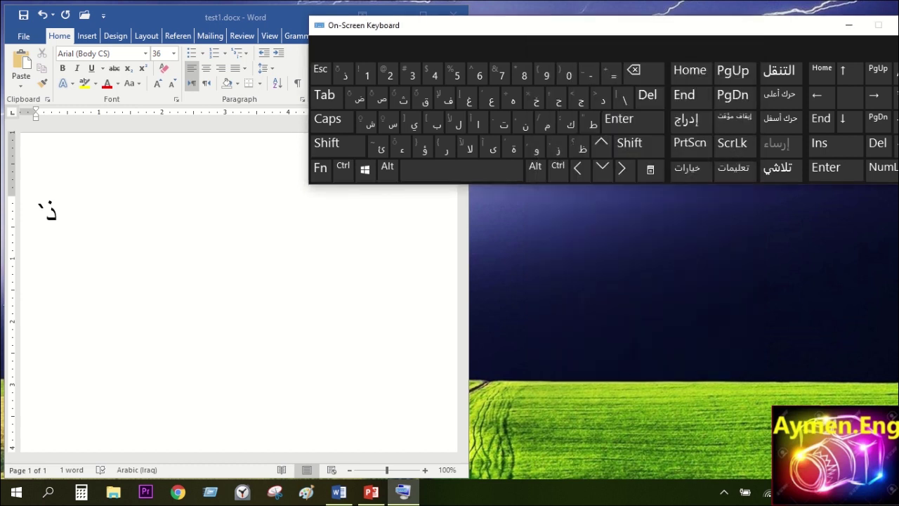
{"action": "left_click", "coordinate": [535, 98]}
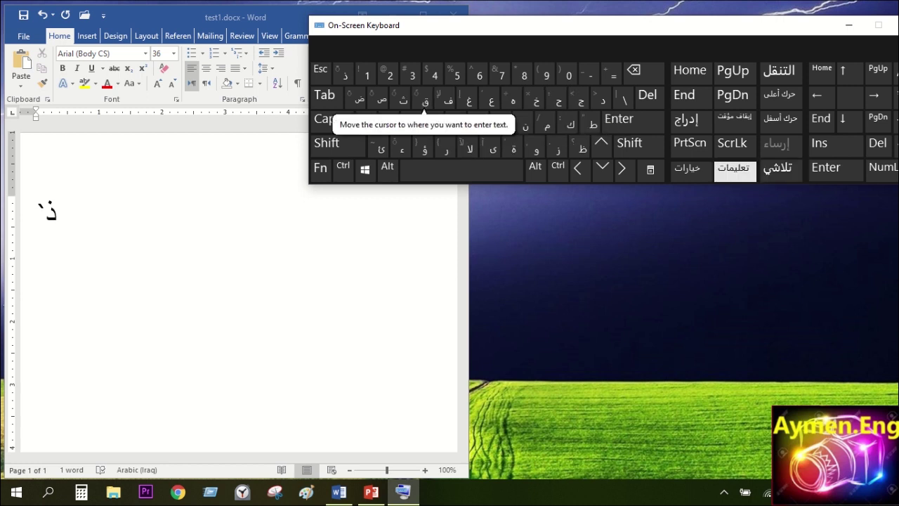
Step: Turn off the click sound and the keys for moving around the screen, and reposition the On-Screen Keyboard lower over the Word window
{"action": "left_click", "coordinate": [692, 169]}
{"action": "left_click", "coordinate": [329, 66]}
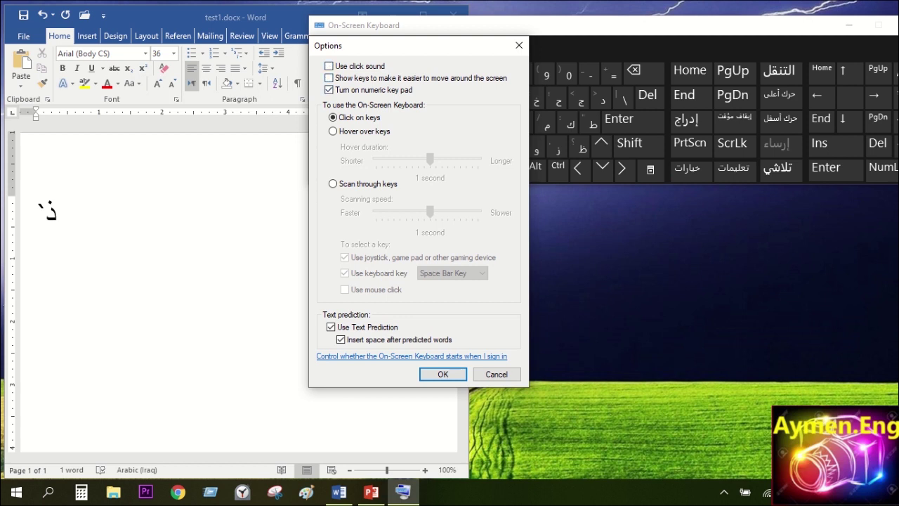
{"action": "left_click", "coordinate": [443, 374]}
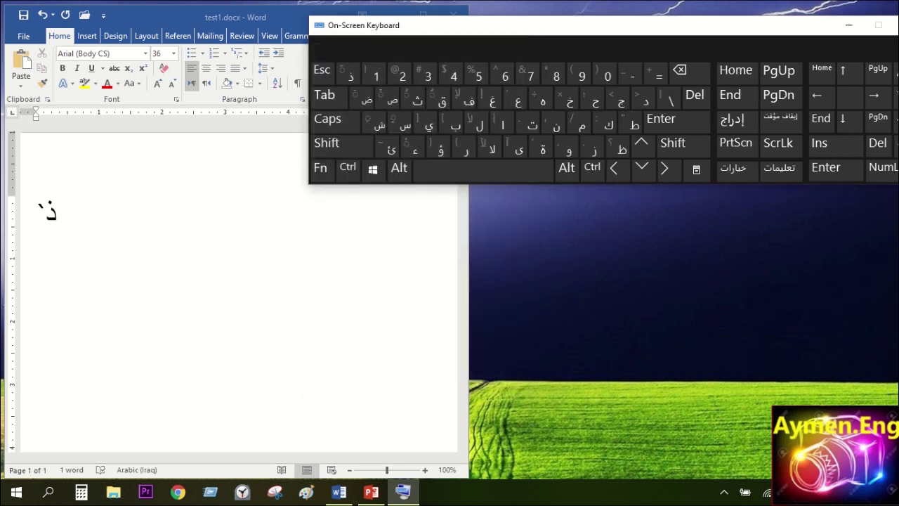
{"action": "left_click_drag", "start_coordinate": [492, 25], "coordinate": [431, 107]}
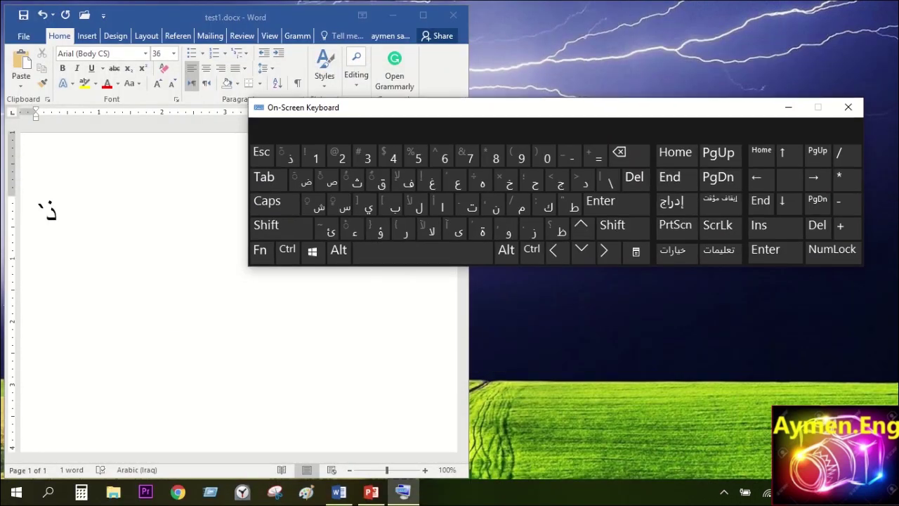
Step: Turn the keys for moving around the screen back on and disable the numeric key pad in the On-Screen Keyboard options
{"action": "left_click", "coordinate": [676, 250]}
{"action": "left_click", "coordinate": [268, 160]}
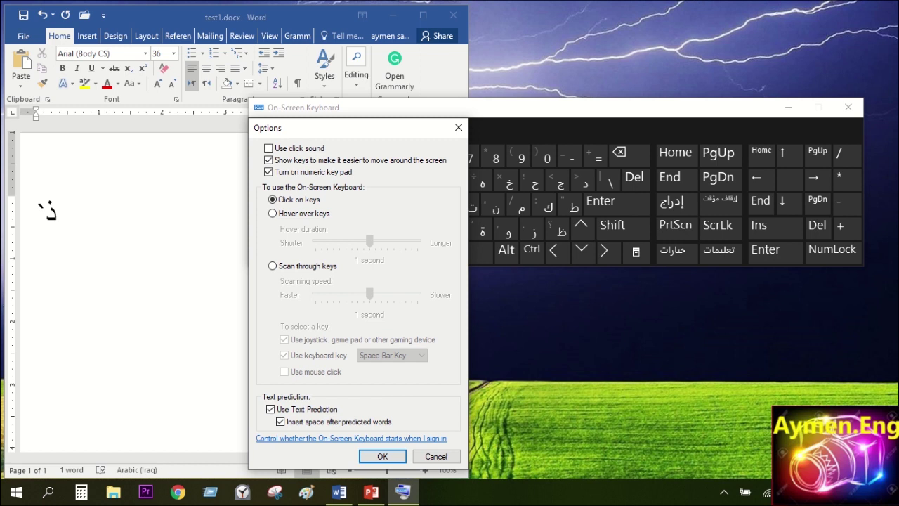
{"action": "left_click", "coordinate": [269, 172]}
{"action": "left_click", "coordinate": [269, 173]}
{"action": "left_click", "coordinate": [269, 172]}
{"action": "left_click", "coordinate": [268, 172]}
{"action": "left_click", "coordinate": [268, 172]}
{"action": "left_click", "coordinate": [268, 172]}
{"action": "left_click", "coordinate": [268, 172]}
{"action": "left_click", "coordinate": [268, 173]}
{"action": "left_click", "coordinate": [268, 172]}
{"action": "left_click", "coordinate": [268, 172]}
{"action": "left_click", "coordinate": [382, 456]}
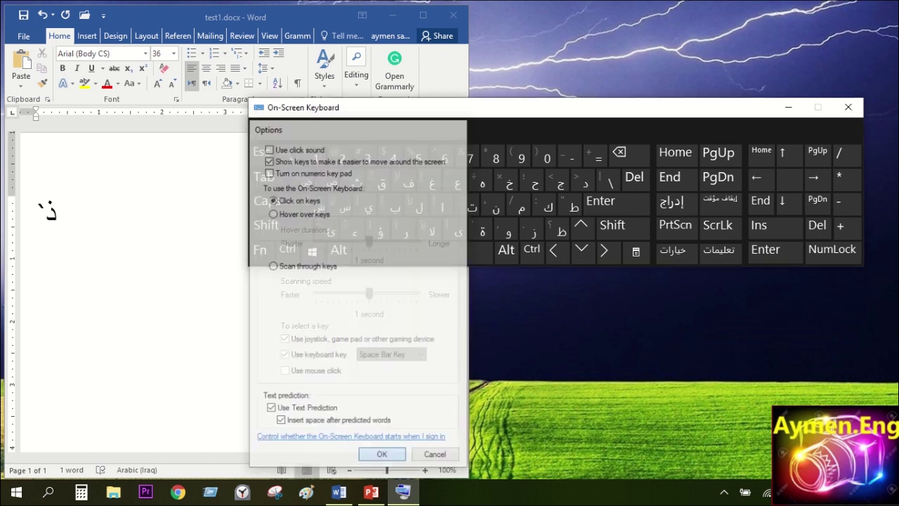
Step: Move the On-Screen Keyboard higher and turn its numeric key pad back on in the options
{"action": "left_click_drag", "start_coordinate": [555, 107], "coordinate": [557, 43]}
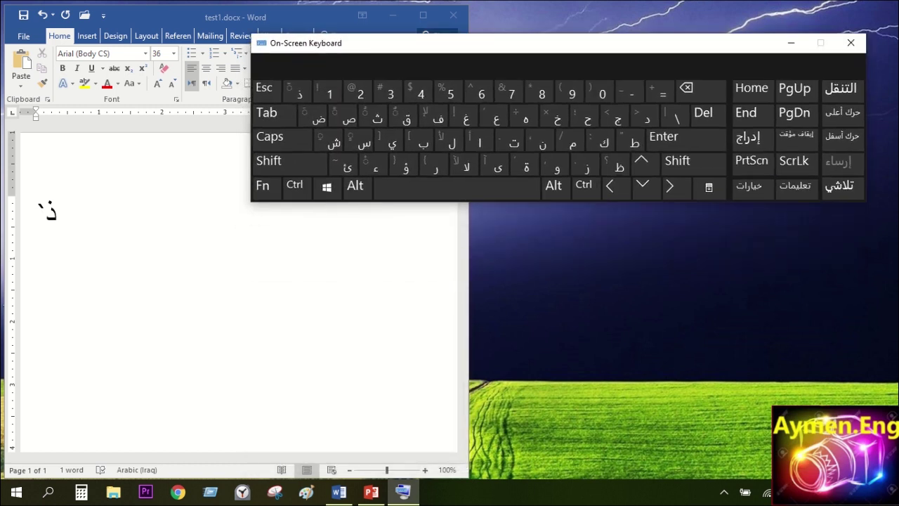
{"action": "left_click", "coordinate": [752, 189]}
{"action": "left_click", "coordinate": [753, 186]}
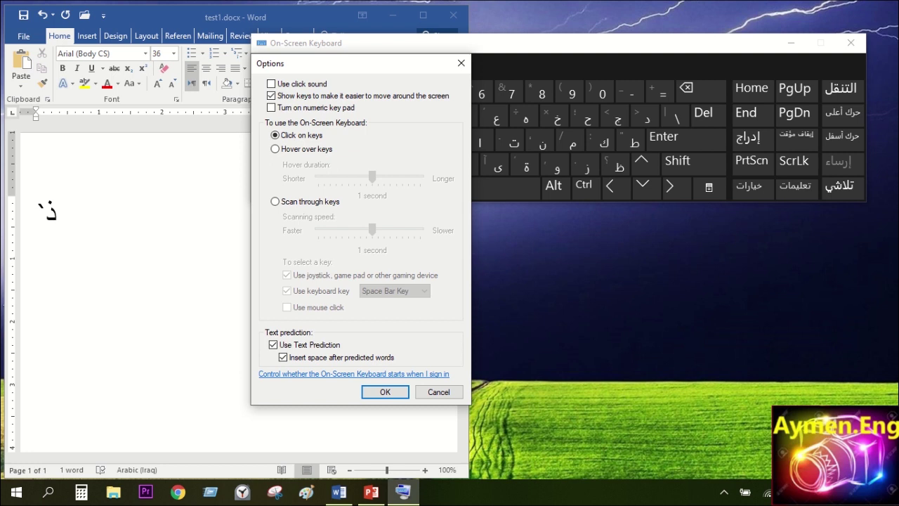
{"action": "left_click", "coordinate": [271, 108]}
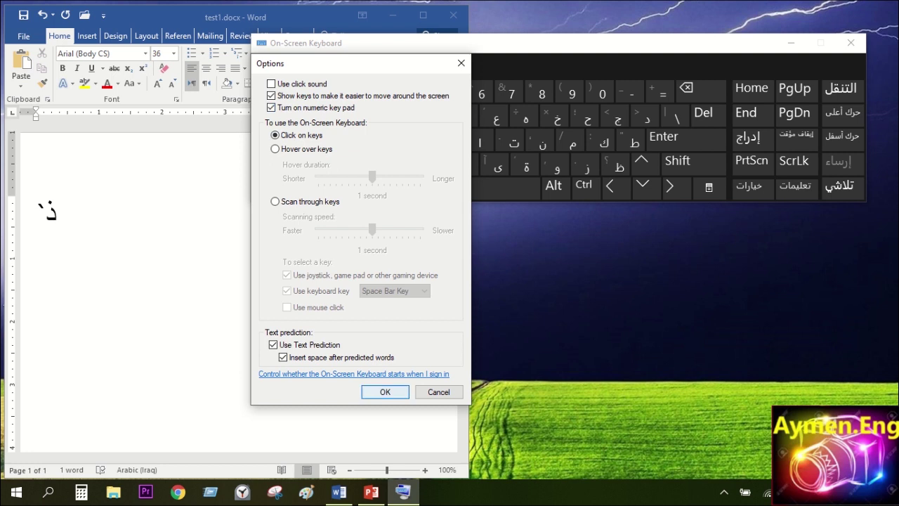
{"action": "left_click", "coordinate": [384, 391]}
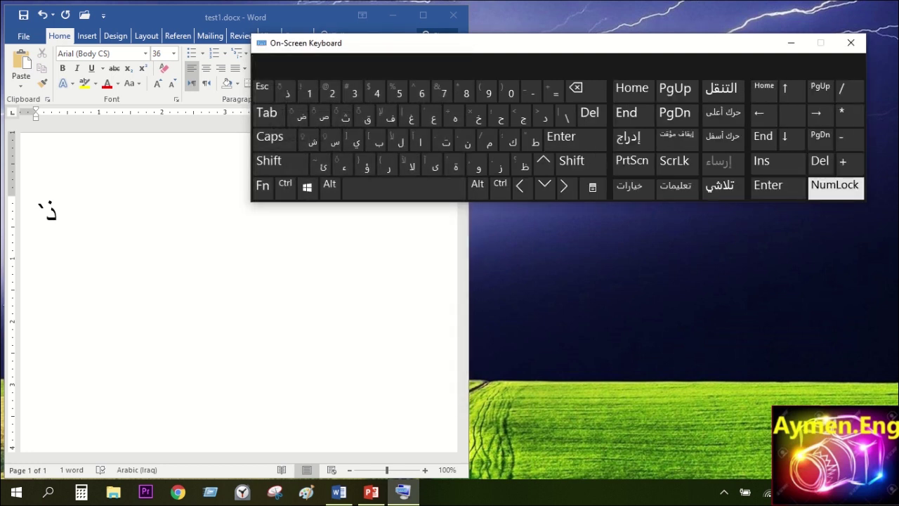
Step: Activate Num Lock on the On-Screen Keyboard and try the digits 2, 3, 7 and 9 on its numeric pad
{"action": "left_click", "coordinate": [835, 184]}
{"action": "left_click_drag", "start_coordinate": [703, 42], "coordinate": [679, 58]}
{"action": "key", "text": "KP_2"}
{"action": "key", "text": "KP_3"}
{"action": "key", "text": "KP_7"}
{"action": "key", "text": "KP_9"}
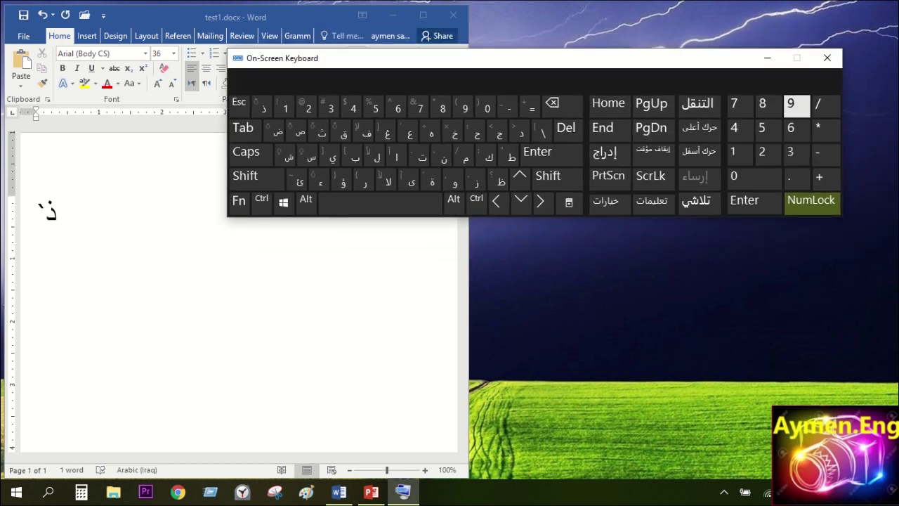
{"action": "key", "text": "Num_Lock"}
{"action": "left_click", "coordinate": [812, 201]}
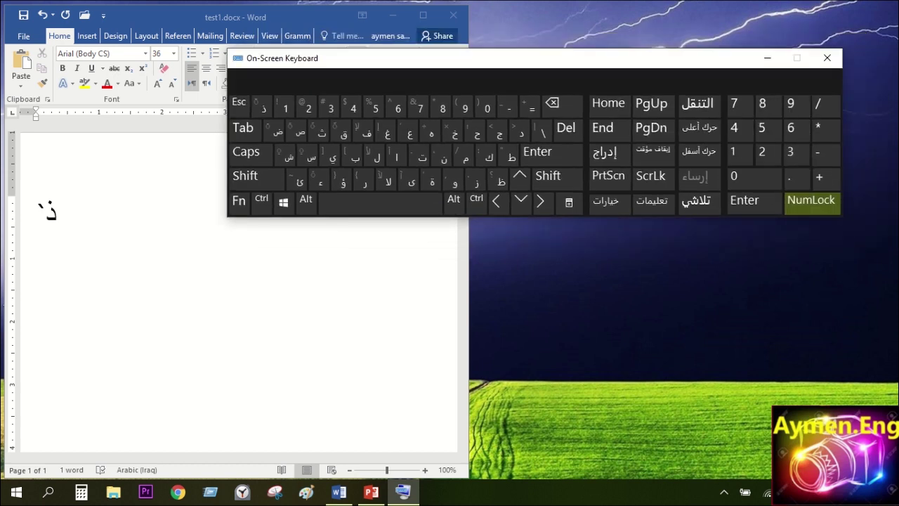
Step: Turn off the numeric key pad in the On-Screen Keyboard options and apply the change
{"action": "left_click", "coordinate": [606, 202]}
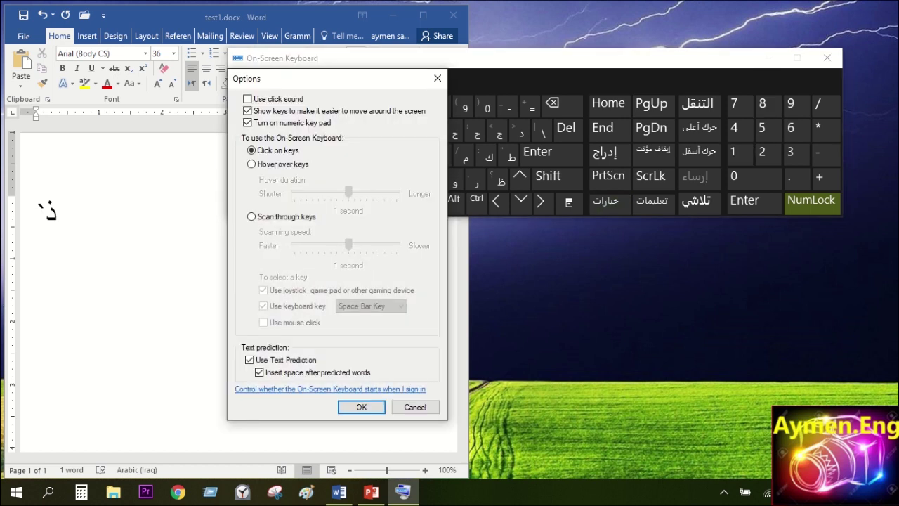
{"action": "left_click", "coordinate": [247, 122]}
{"action": "left_click", "coordinate": [362, 407]}
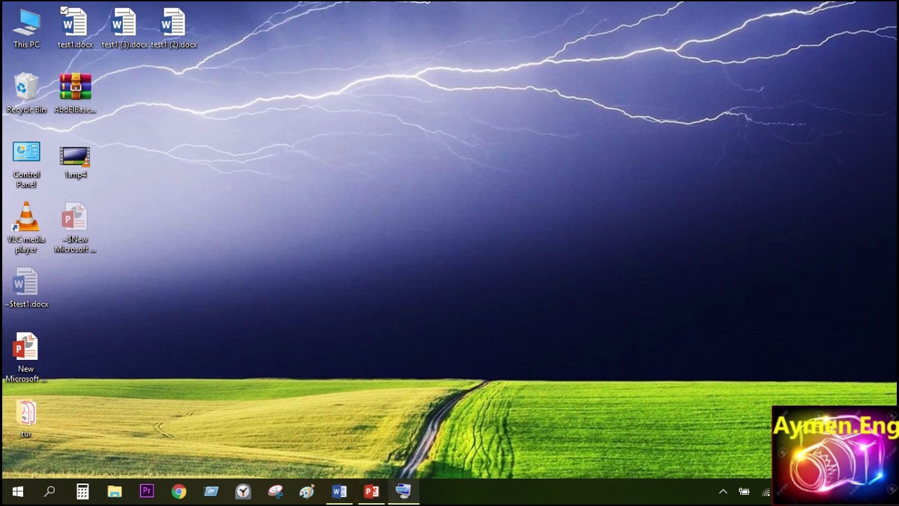
Step: Bring the minimized On-Screen Keyboard back onto the desktop and close it
{"action": "left_click", "coordinate": [403, 491]}
{"action": "left_click", "coordinate": [402, 491]}
{"action": "left_click", "coordinate": [403, 491]}
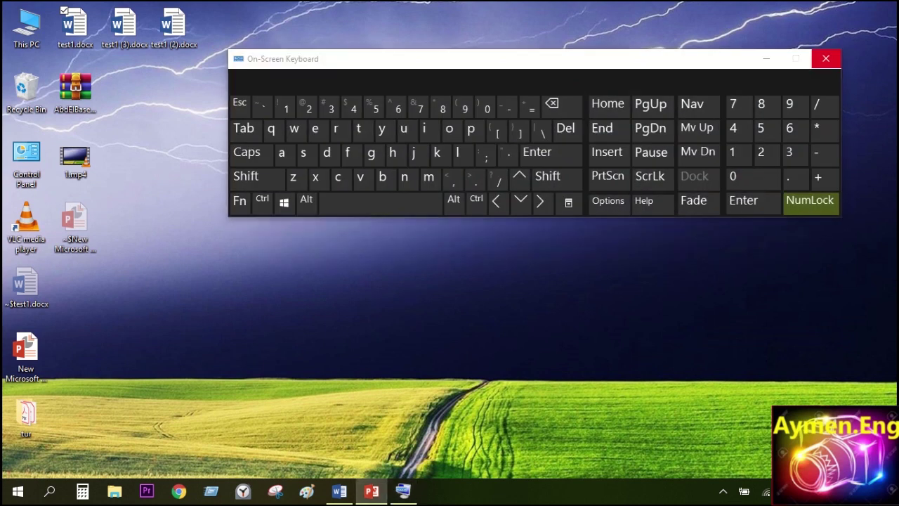
{"action": "mouse_move", "coordinate": [403, 491]}
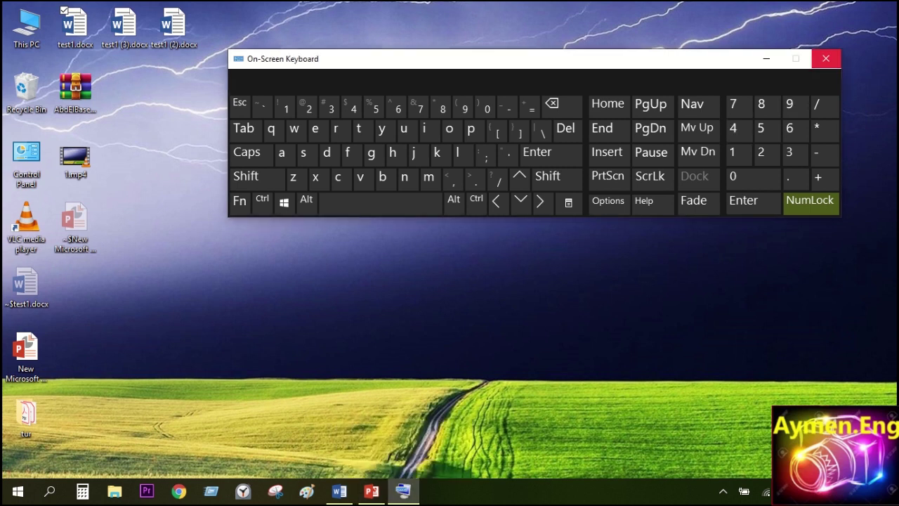
{"action": "left_click", "coordinate": [826, 58]}
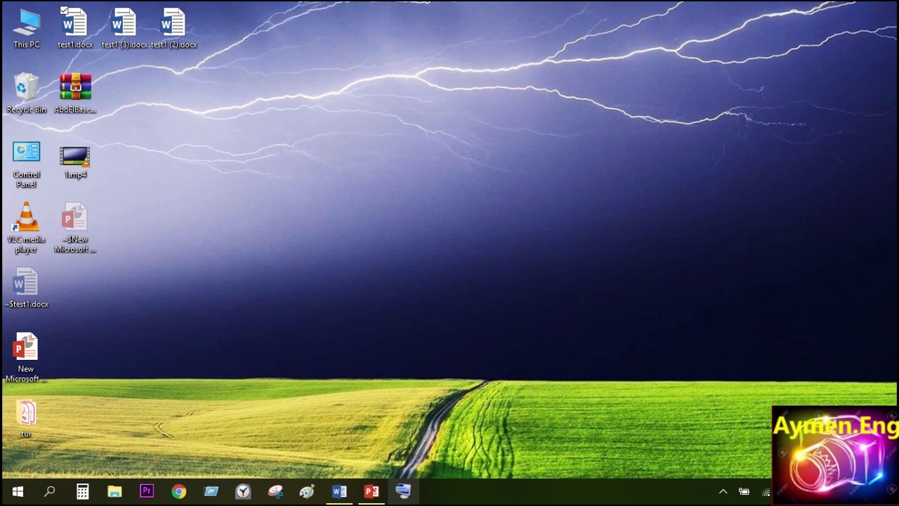
Step: Reopen the On-Screen Keyboard, unpin it from the taskbar and close its window
{"action": "left_click", "coordinate": [403, 491]}
{"action": "right_click", "coordinate": [403, 491]}
{"action": "key", "text": "Escape"}
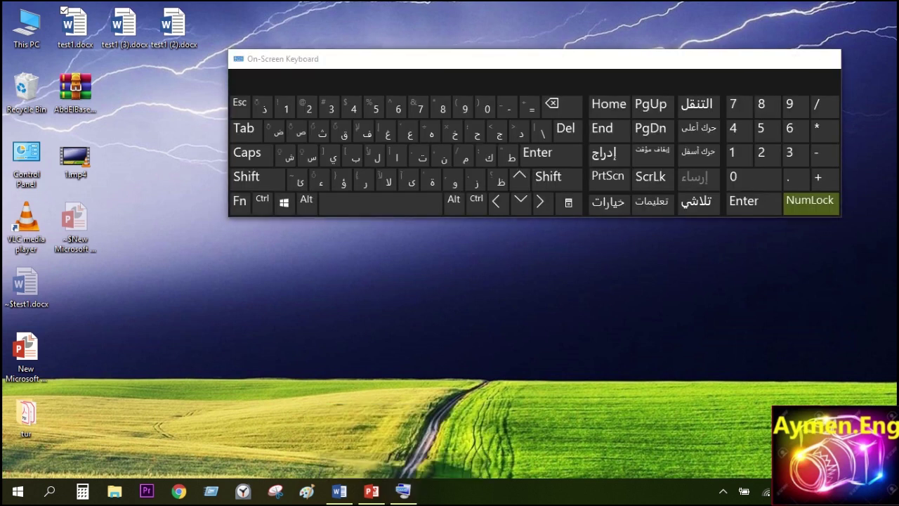
{"action": "right_click", "coordinate": [403, 491]}
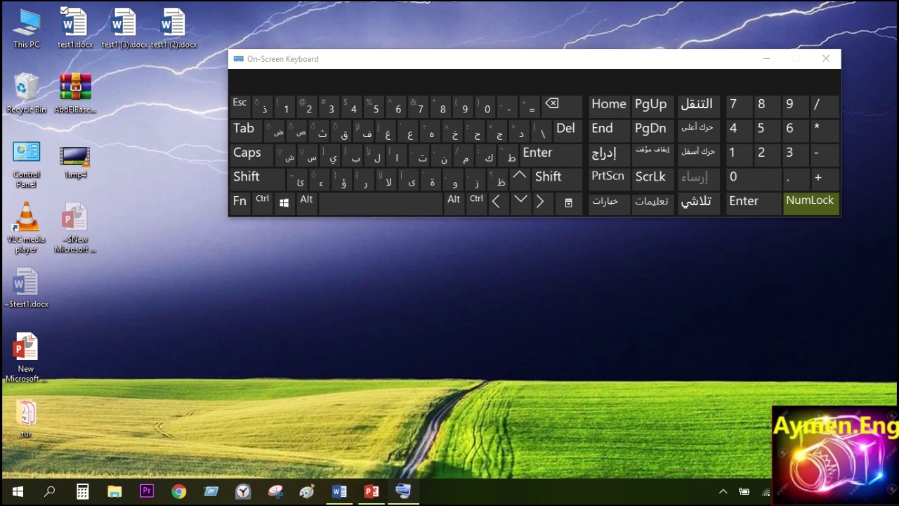
{"action": "right_click", "coordinate": [403, 491]}
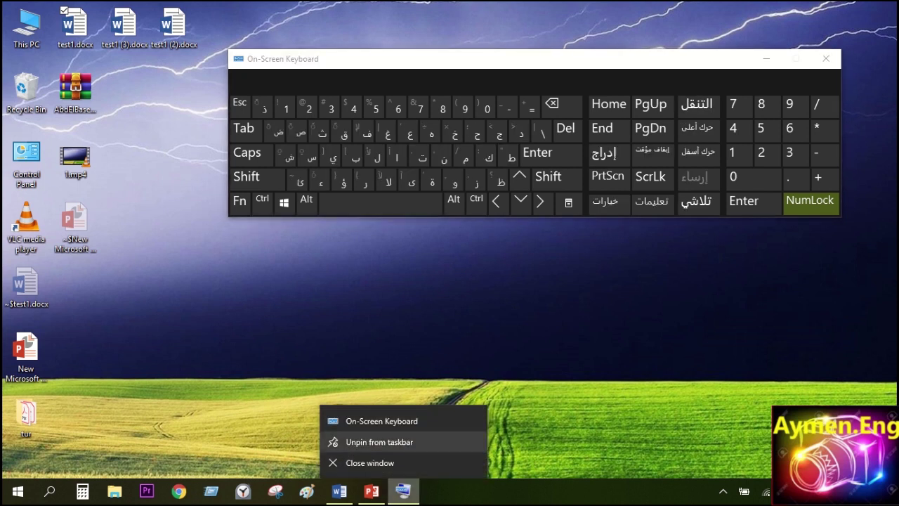
{"action": "left_click", "coordinate": [380, 442]}
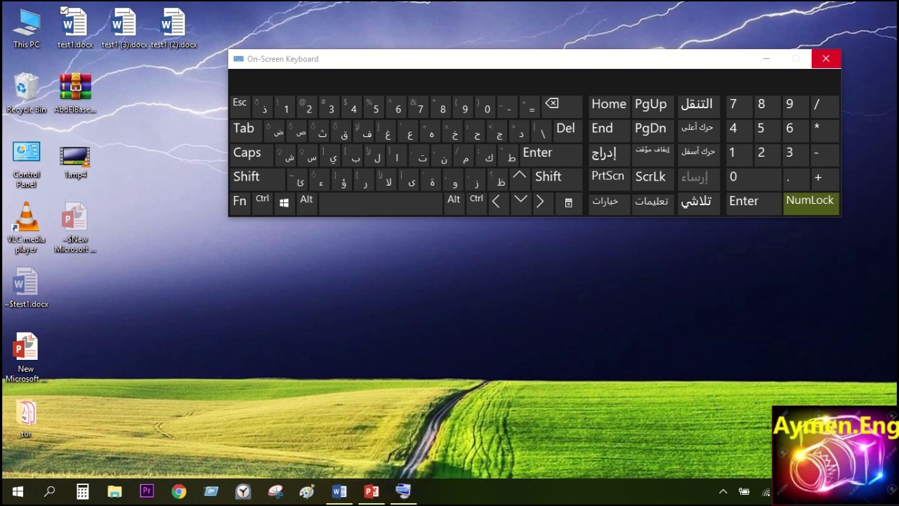
{"action": "left_click", "coordinate": [826, 58]}
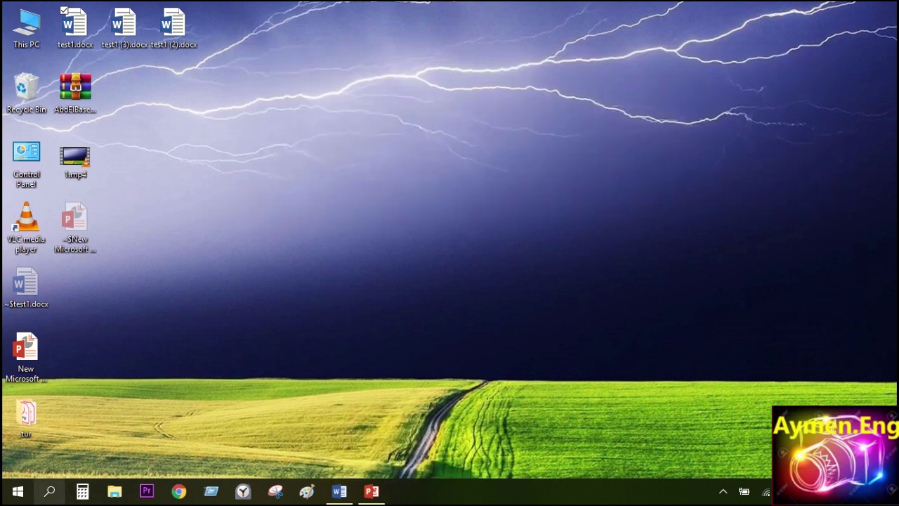
Step: Search Windows for "os" and open the On-Screen Keyboard app
{"action": "left_click", "coordinate": [49, 491]}
{"action": "type", "text": "6"}
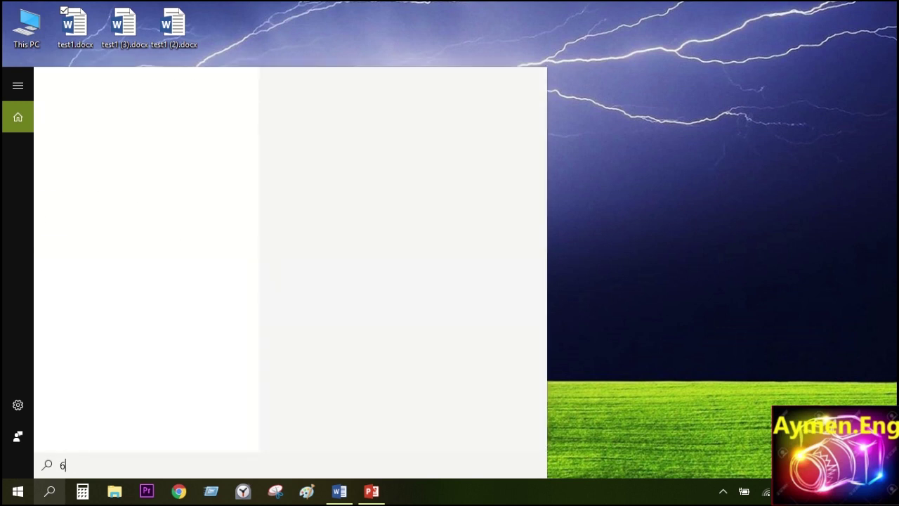
{"action": "type", "text": "n"}
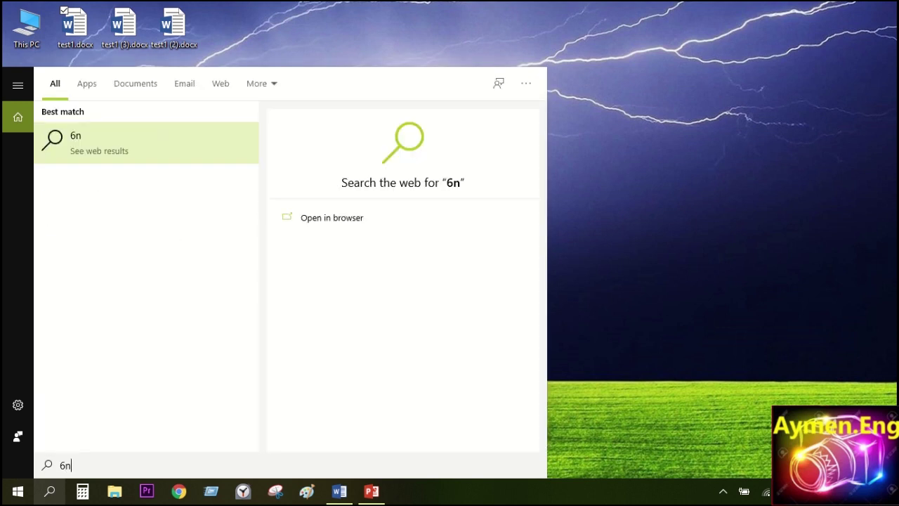
{"action": "key", "text": "BackSpace"}
{"action": "key", "text": "BackSpace"}
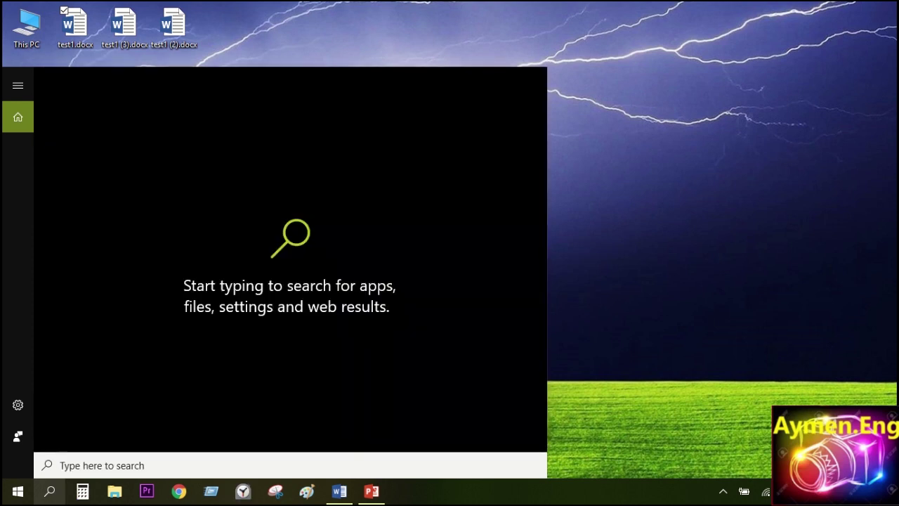
{"action": "type", "text": "o"}
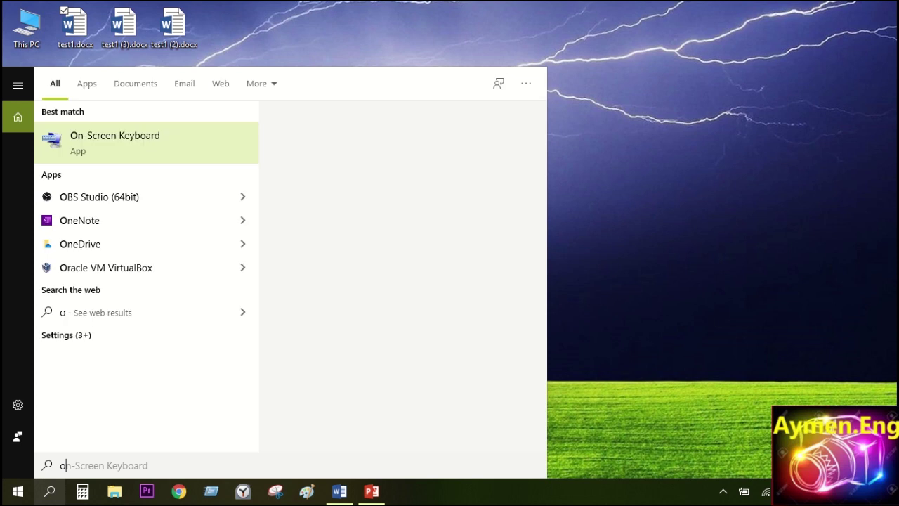
{"action": "type", "text": "s"}
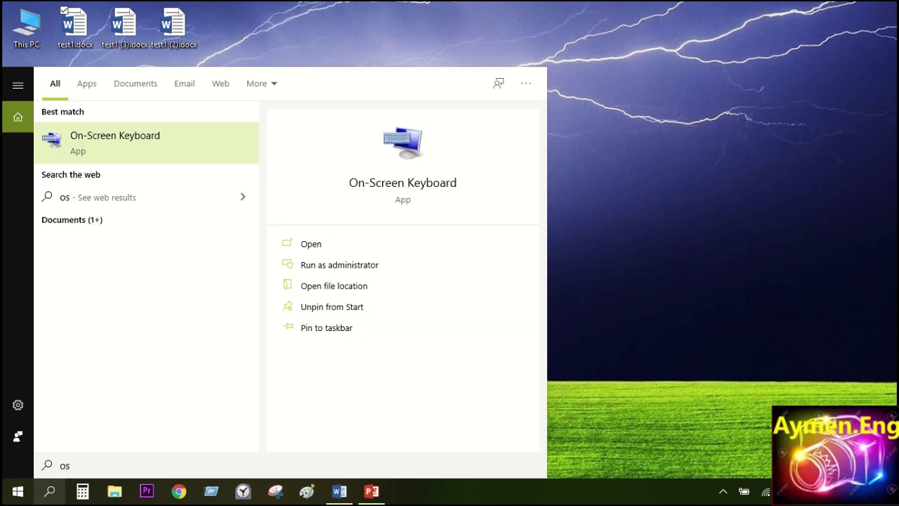
{"action": "key", "text": "Return"}
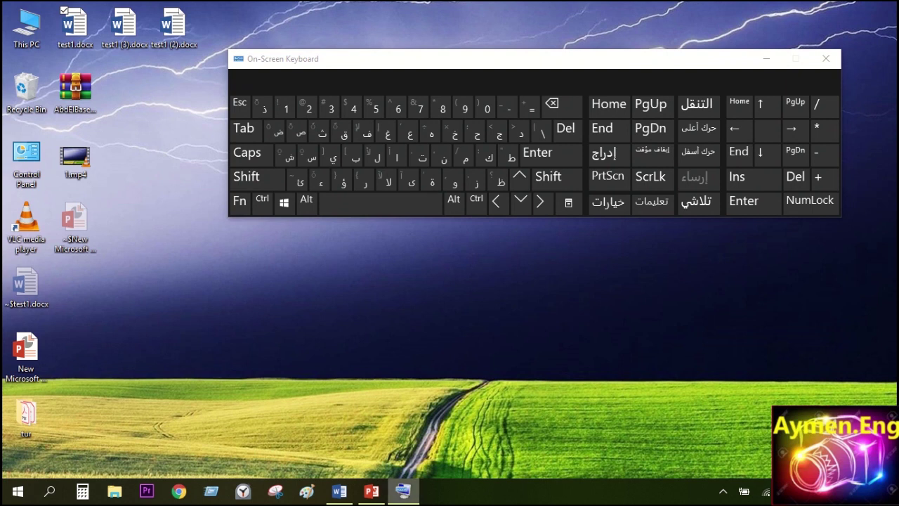
Step: Pin the running On-Screen Keyboard to the taskbar and close its window
{"action": "right_click", "coordinate": [404, 491]}
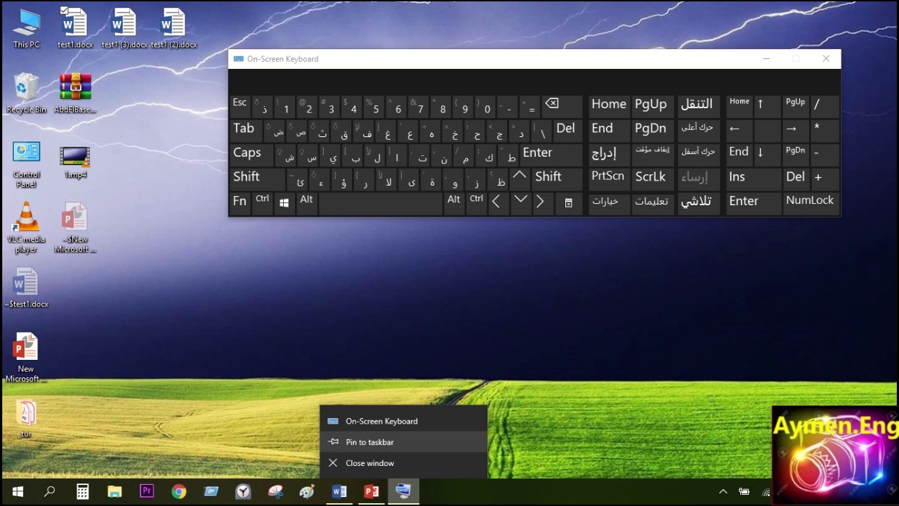
{"action": "left_click", "coordinate": [369, 441]}
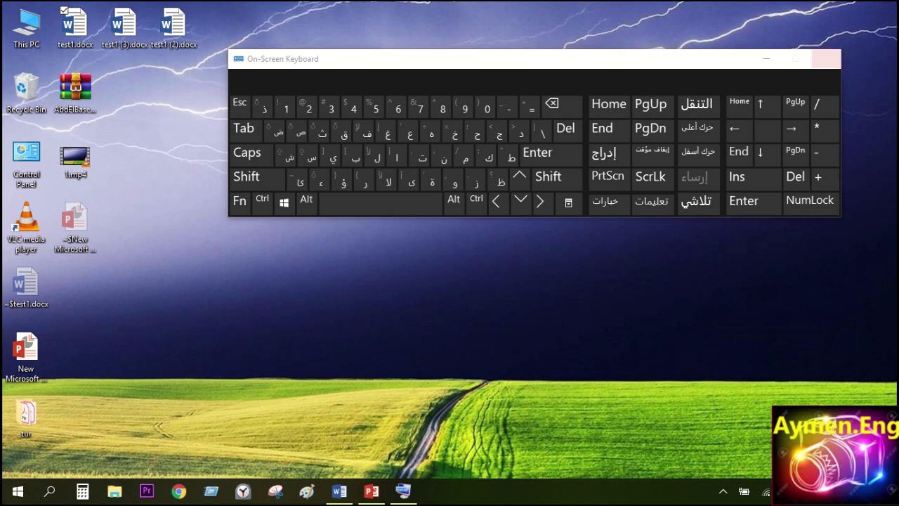
{"action": "left_click", "coordinate": [826, 59]}
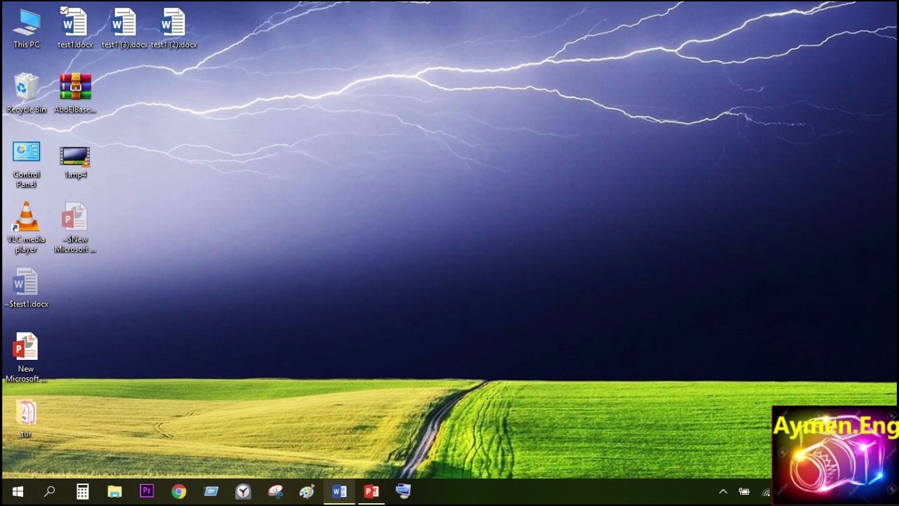
Step: Bring up test1.docx from Word's recent files and close it without saving the changes
{"action": "right_click", "coordinate": [339, 491]}
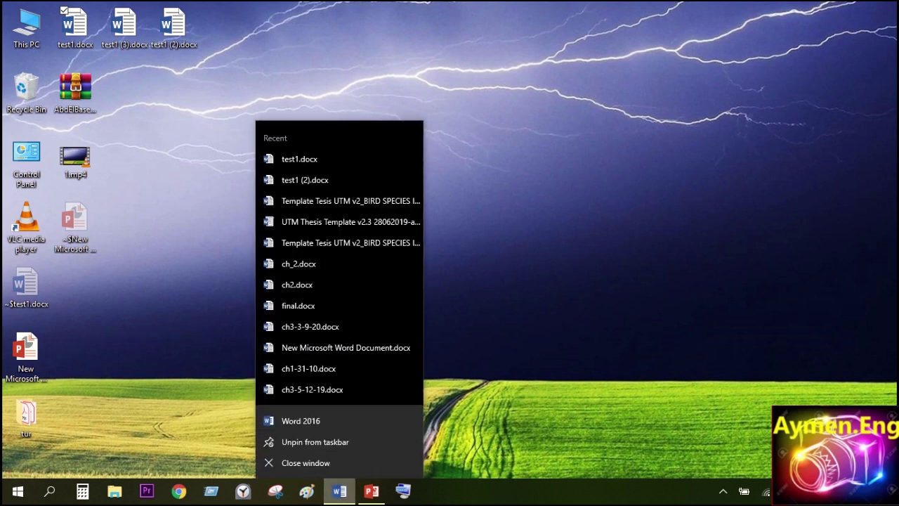
{"action": "left_click", "coordinate": [299, 159]}
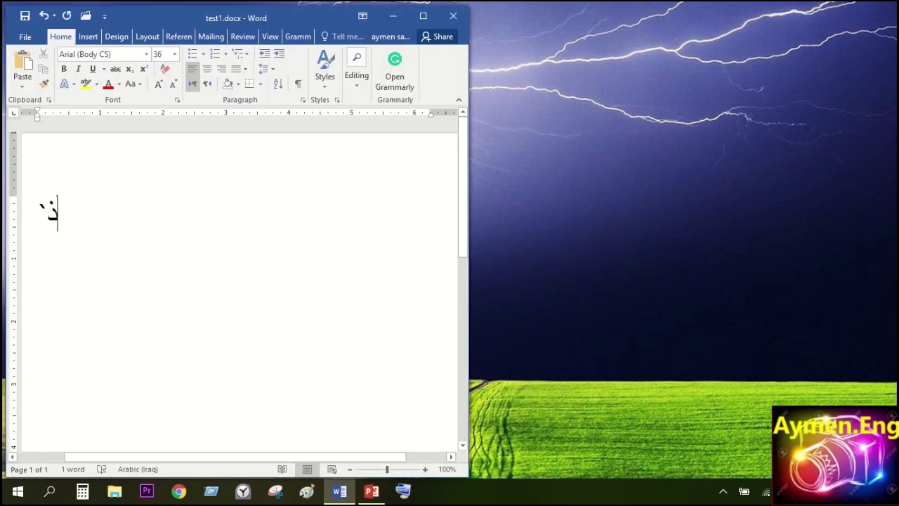
{"action": "left_click", "coordinate": [453, 16]}
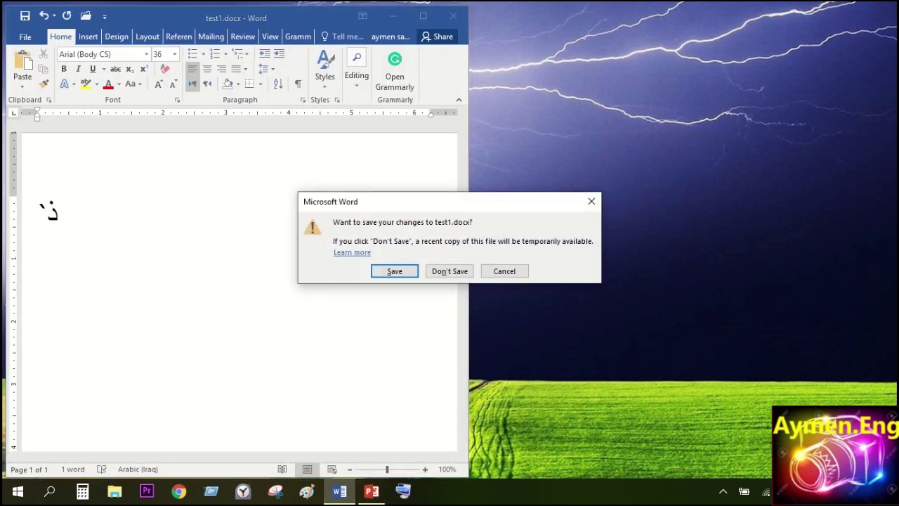
{"action": "left_click", "coordinate": [449, 271]}
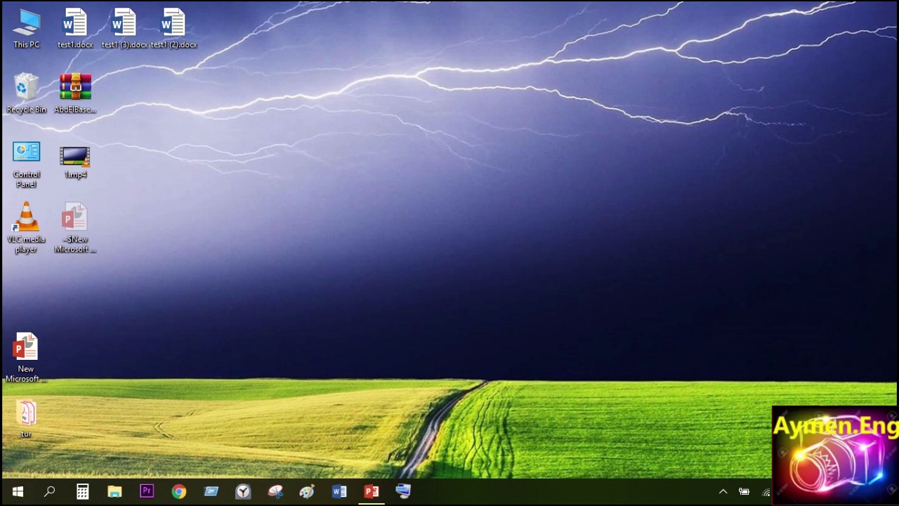
Step: Search Windows for "timer" and open the Alarms & Clock app
{"action": "left_click", "coordinate": [50, 491]}
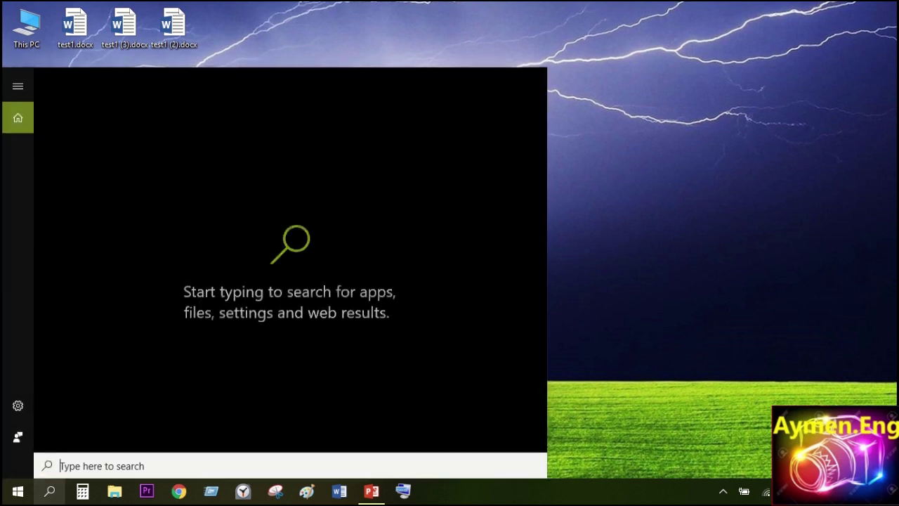
{"action": "type", "text": "timer"}
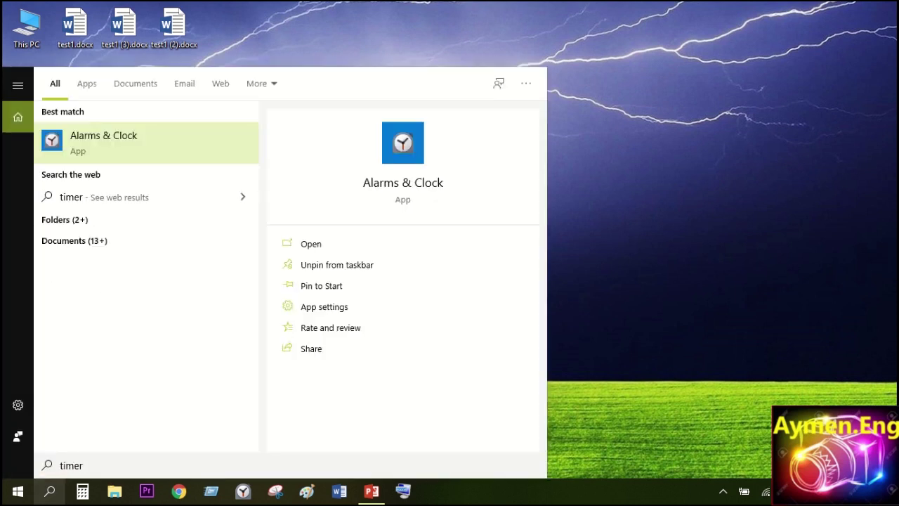
{"action": "key", "text": "Return"}
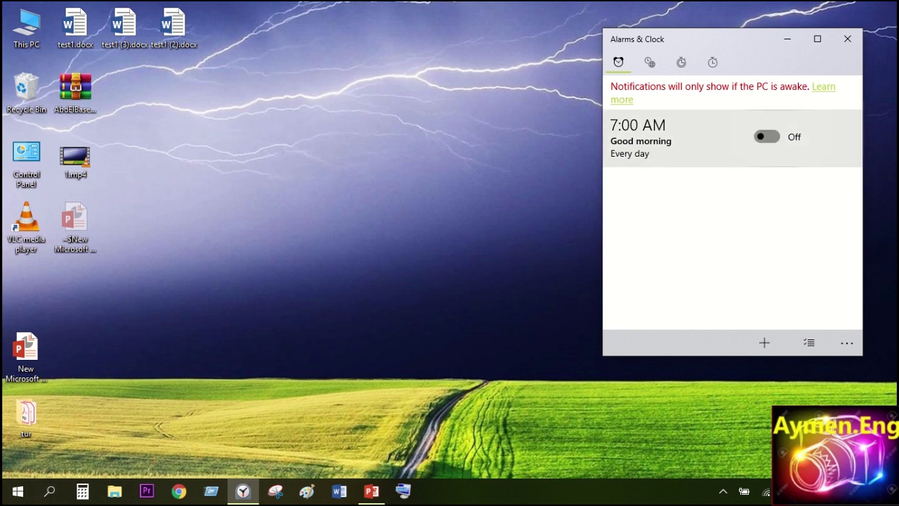
Step: Try the on/off switch of the 7:00 AM Good morning alarm and leave the alarm turned on
{"action": "left_click", "coordinate": [767, 137]}
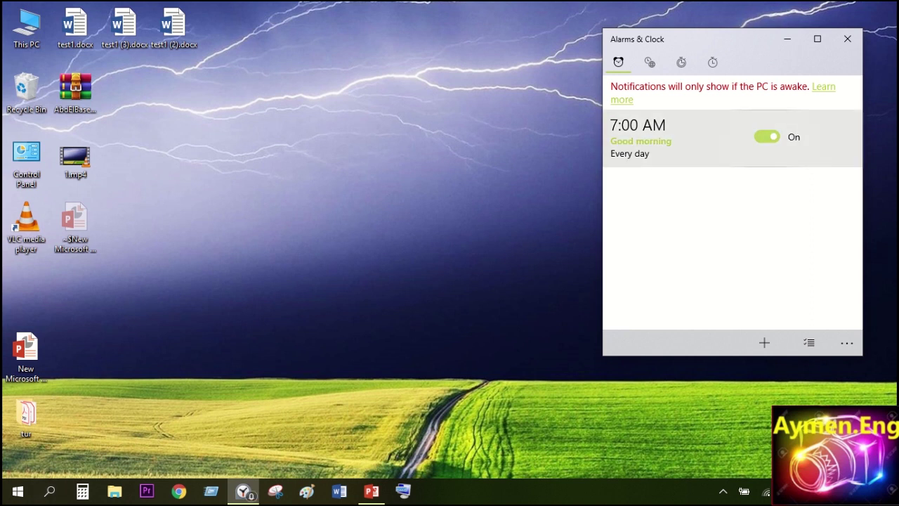
{"action": "left_click", "coordinate": [768, 136]}
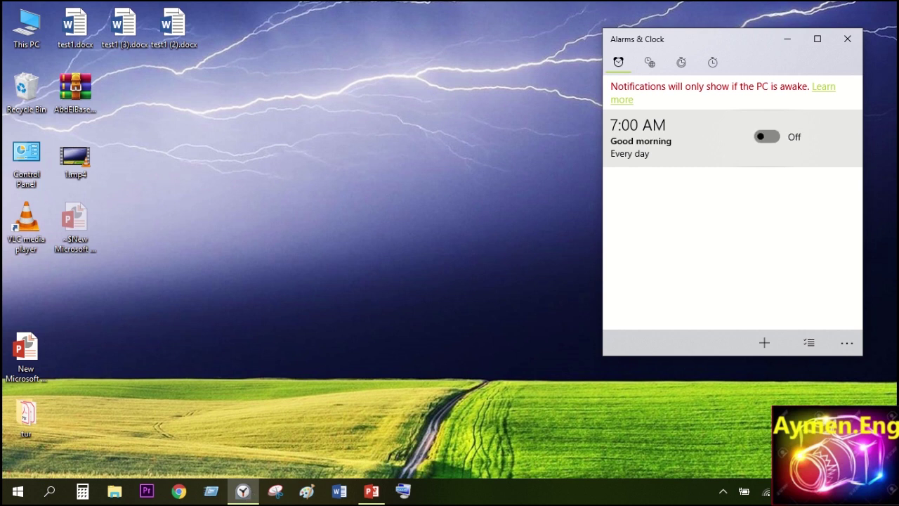
{"action": "left_click", "coordinate": [767, 137]}
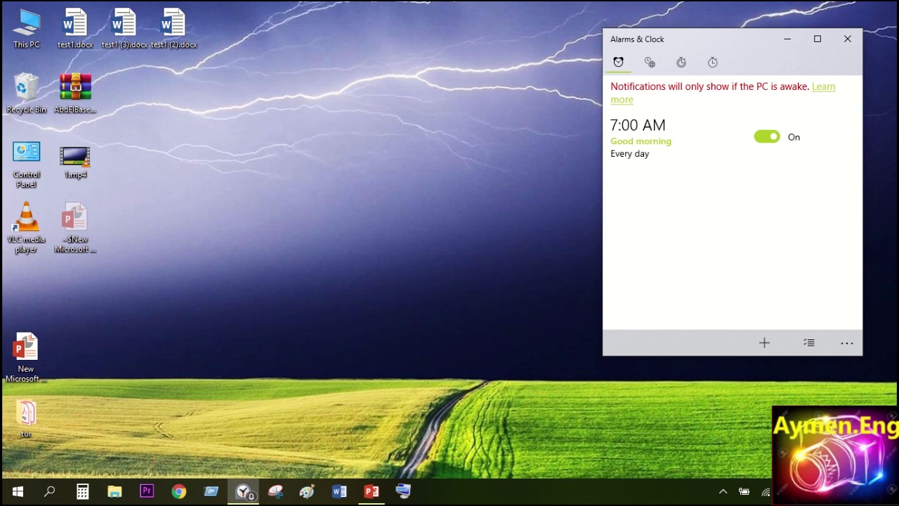
Step: Start a new alarm and set its time to 6:04 AM
{"action": "left_click", "coordinate": [764, 342]}
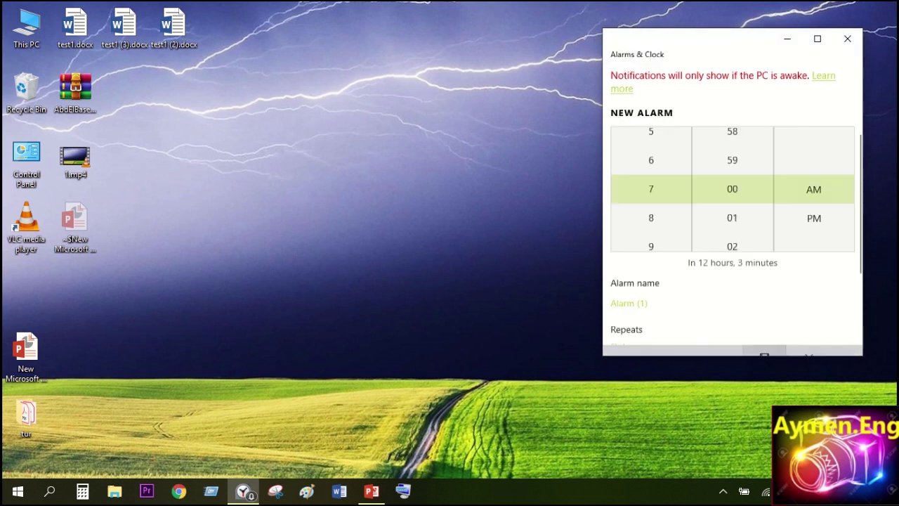
{"action": "scroll", "coordinate": [651, 200], "scroll_direction": "up", "scroll_amount": 5}
{"action": "scroll", "coordinate": [651, 171], "scroll_direction": "down", "scroll_amount": 16}
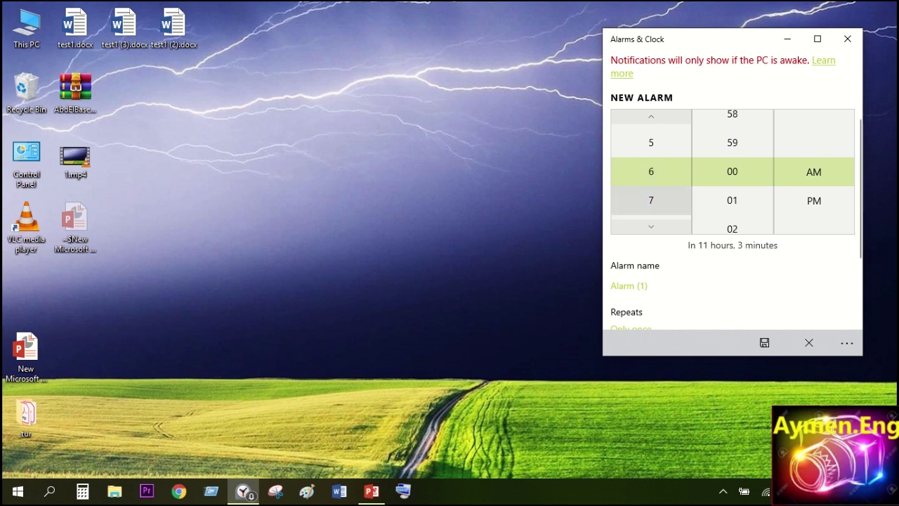
{"action": "scroll", "coordinate": [732, 201], "scroll_direction": "up", "scroll_amount": 3}
{"action": "scroll", "coordinate": [732, 200], "scroll_direction": "down", "scroll_amount": 4}
{"action": "scroll", "coordinate": [732, 172], "scroll_direction": "down", "scroll_amount": 4}
{"action": "scroll", "coordinate": [814, 172], "scroll_direction": "down", "scroll_amount": 1}
{"action": "scroll", "coordinate": [814, 171], "scroll_direction": "up", "scroll_amount": 1}
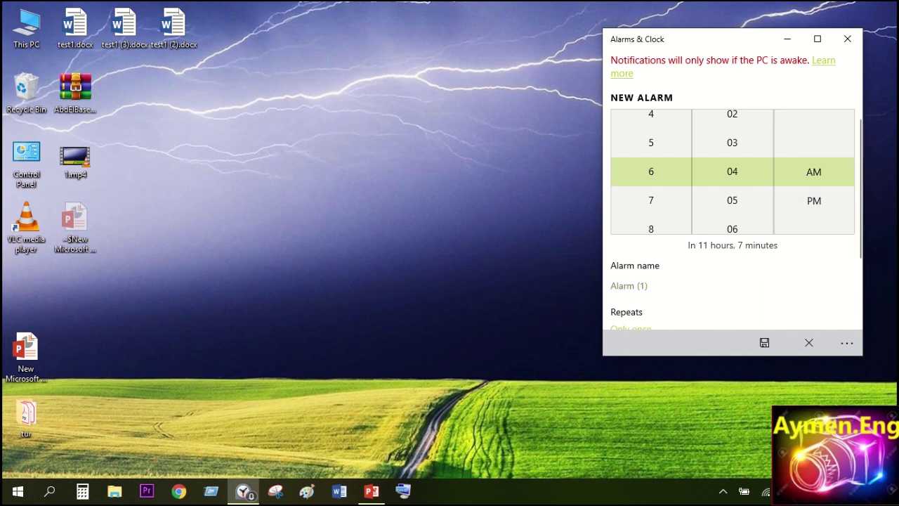
Step: Check the sound and repeat choices of the new alarm and discard it without saving
{"action": "scroll", "coordinate": [733, 218], "scroll_direction": "down", "scroll_amount": 3}
{"action": "left_click", "coordinate": [634, 273]}
{"action": "left_click", "coordinate": [663, 109]}
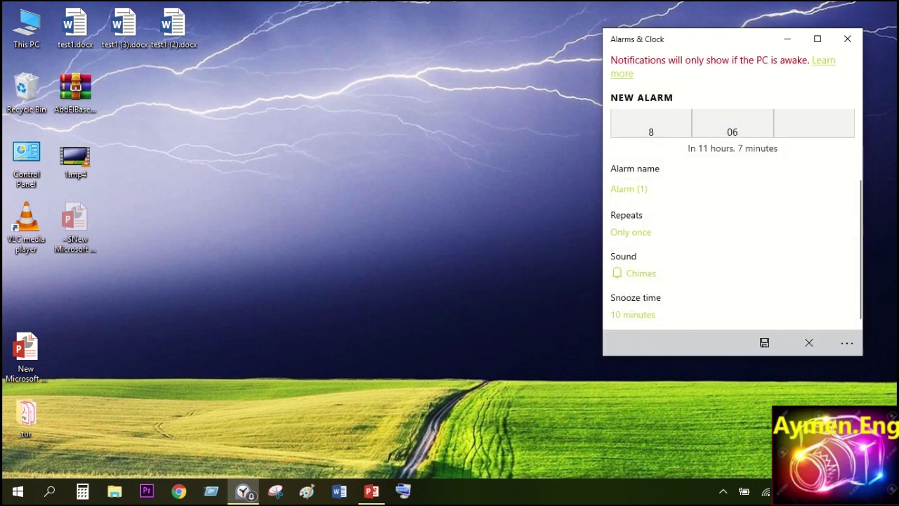
{"action": "left_click", "coordinate": [630, 231]}
{"action": "left_click", "coordinate": [663, 92]}
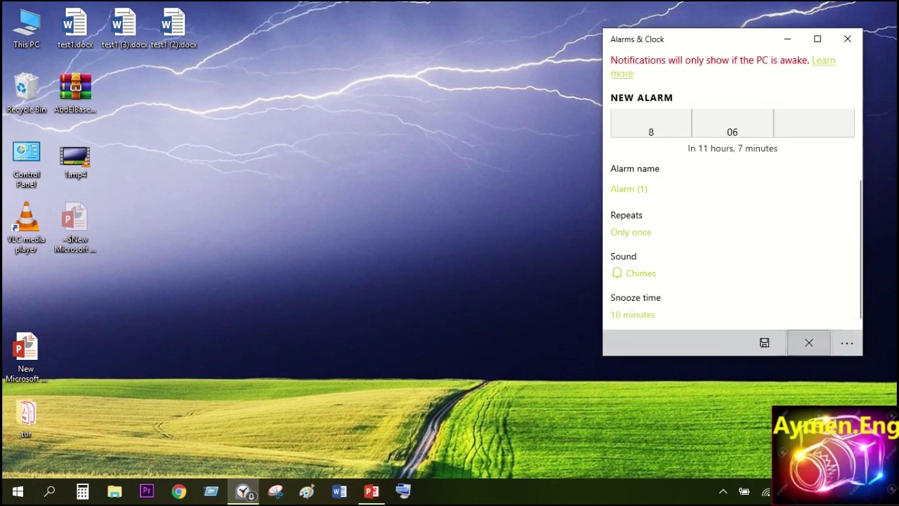
{"action": "left_click", "coordinate": [808, 342]}
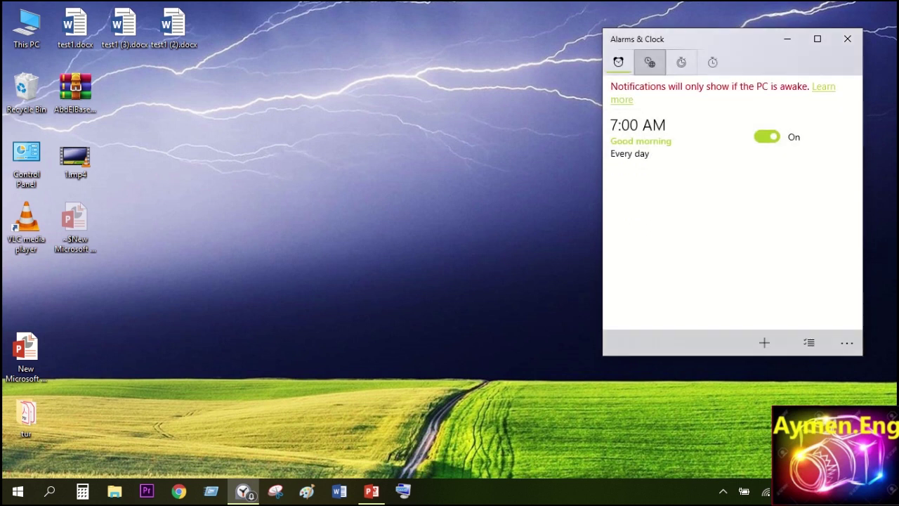
Step: View the world clock page and the countdown timer page of Alarms & Clock
{"action": "left_click", "coordinate": [649, 61]}
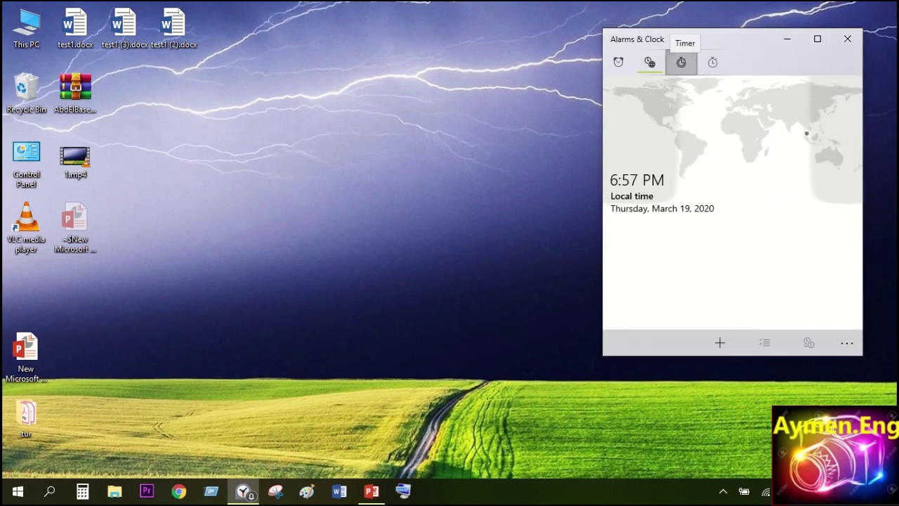
{"action": "left_click", "coordinate": [681, 62]}
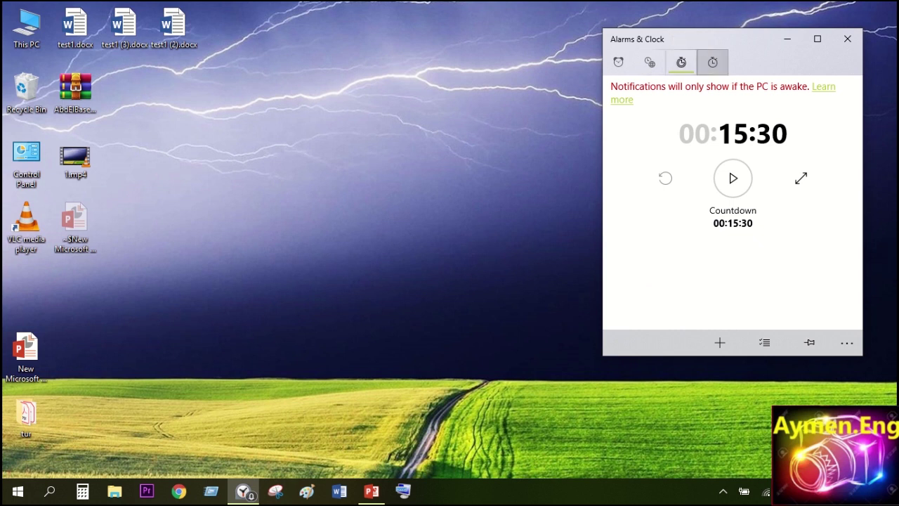
Step: Run the stopwatch in Alarms & Clock, pause and reset it, and start it again
{"action": "left_click", "coordinate": [712, 62]}
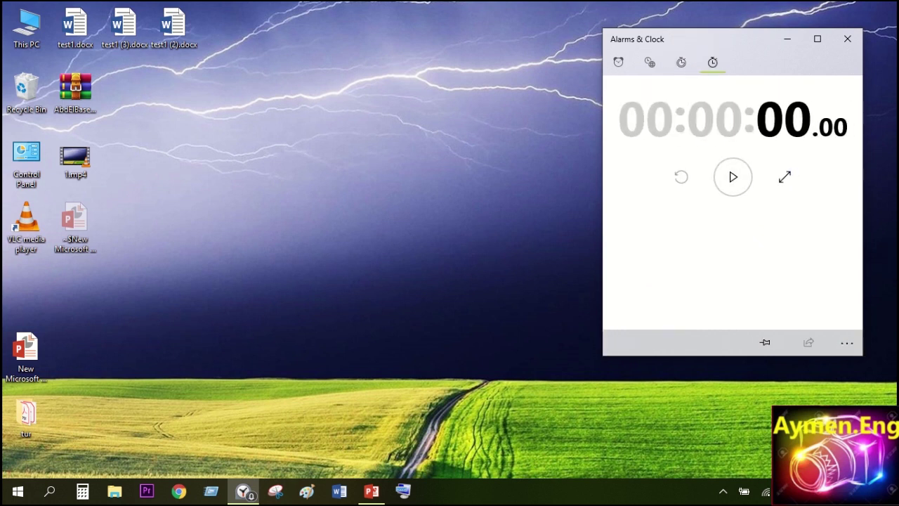
{"action": "left_click", "coordinate": [733, 177]}
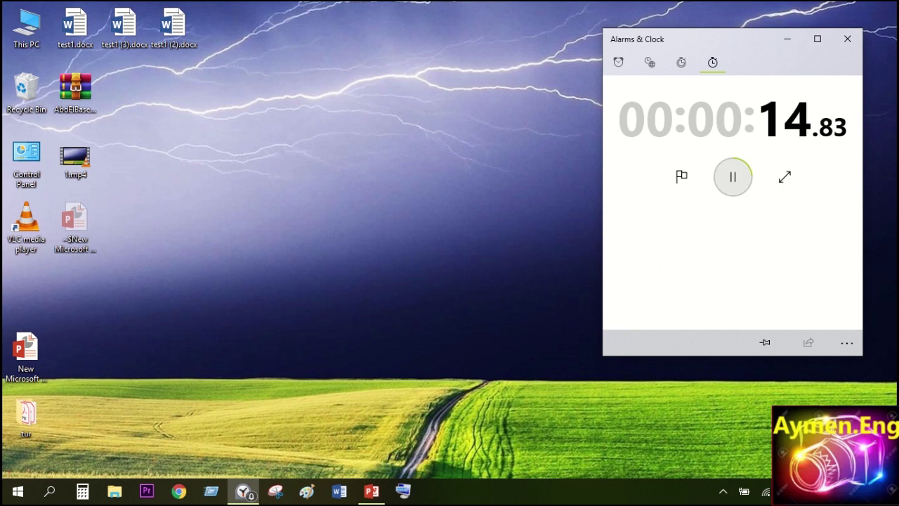
{"action": "left_click", "coordinate": [732, 177]}
{"action": "left_click", "coordinate": [681, 177]}
{"action": "left_click", "coordinate": [733, 176]}
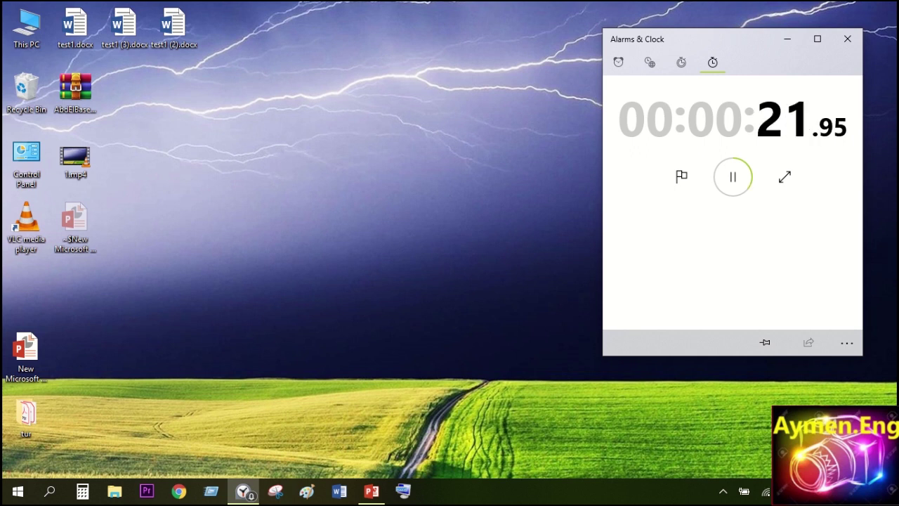
Step: Close Alarms & Clock while the stopwatch is running, reopen it and pause the stopwatch
{"action": "left_click", "coordinate": [847, 38]}
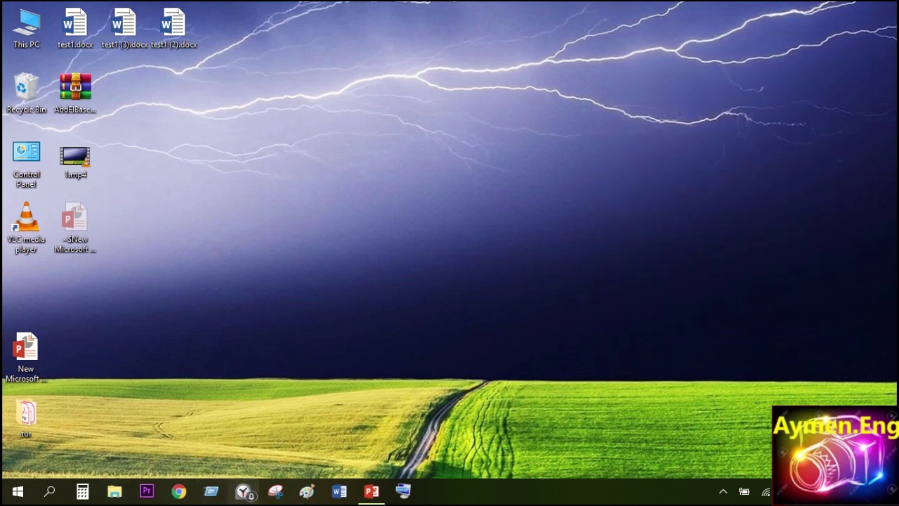
{"action": "left_click", "coordinate": [244, 491]}
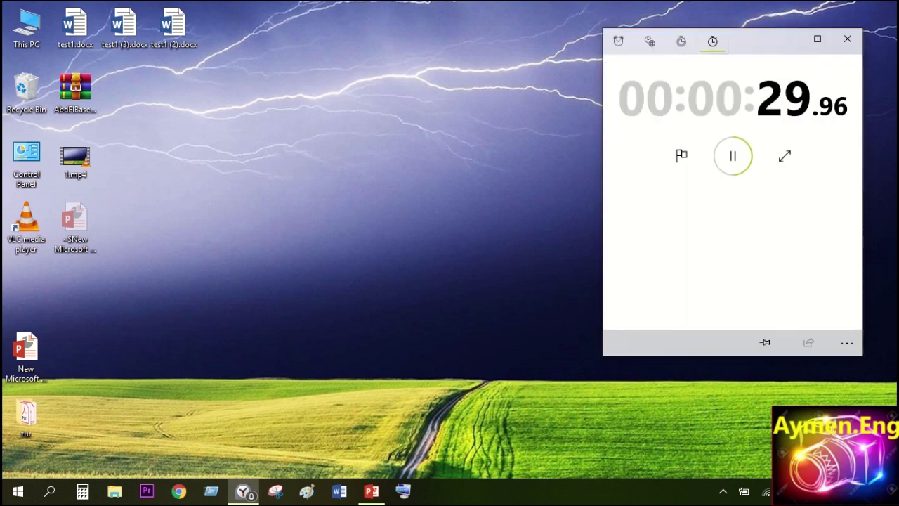
{"action": "left_click", "coordinate": [733, 177]}
Step: Turn off the 7:00 AM Good morning alarm and close Alarms & Clock
{"action": "left_click", "coordinate": [618, 62]}
{"action": "left_click", "coordinate": [767, 136]}
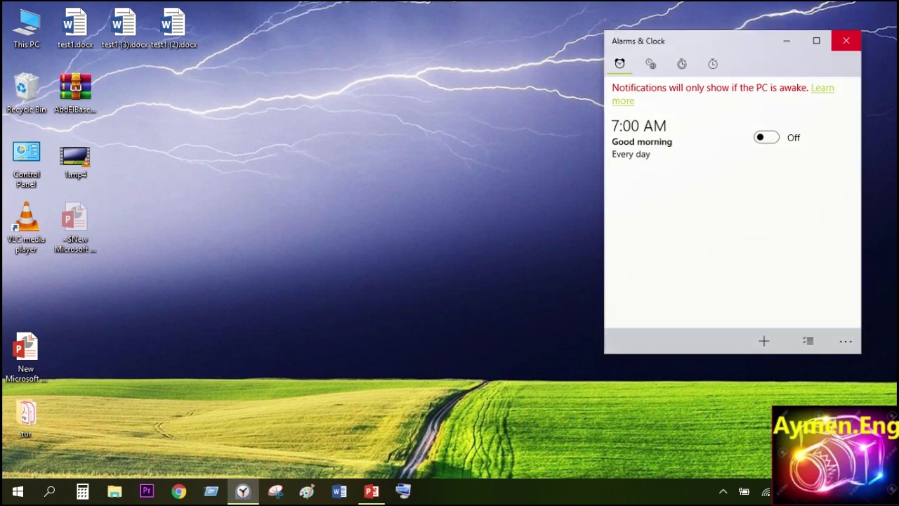
{"action": "key", "text": "alt+F4"}
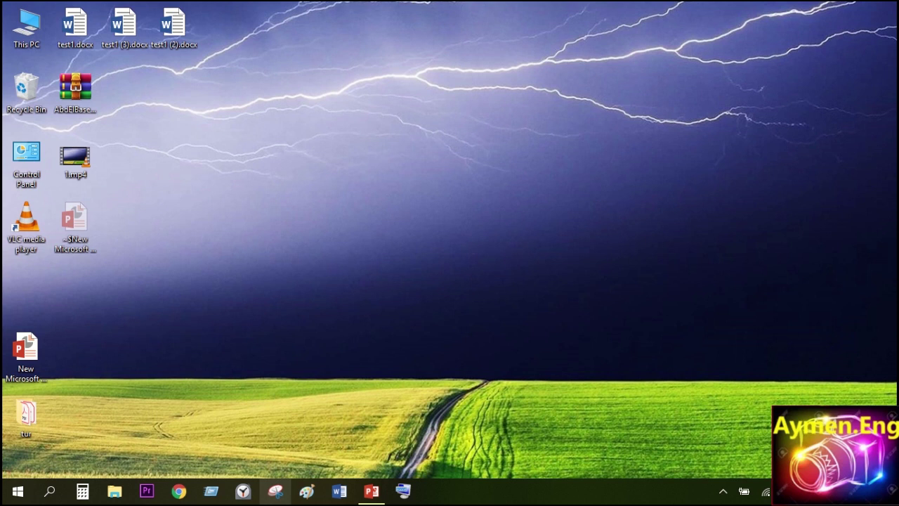
Step: Open Snipping Tool and a blank Word document, and arrange the Snipping Tool window beside the document
{"action": "left_click", "coordinate": [276, 490]}
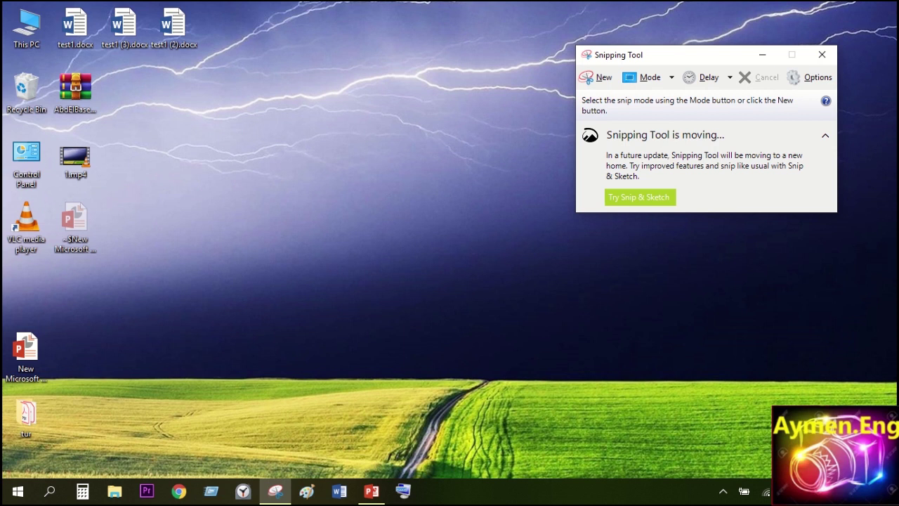
{"action": "left_click", "coordinate": [340, 491]}
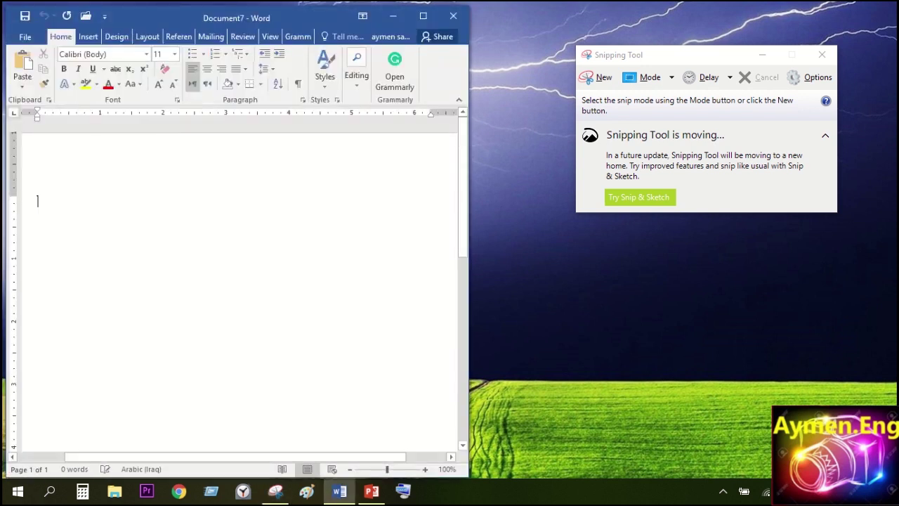
{"action": "left_click_drag", "start_coordinate": [618, 55], "coordinate": [601, 32]}
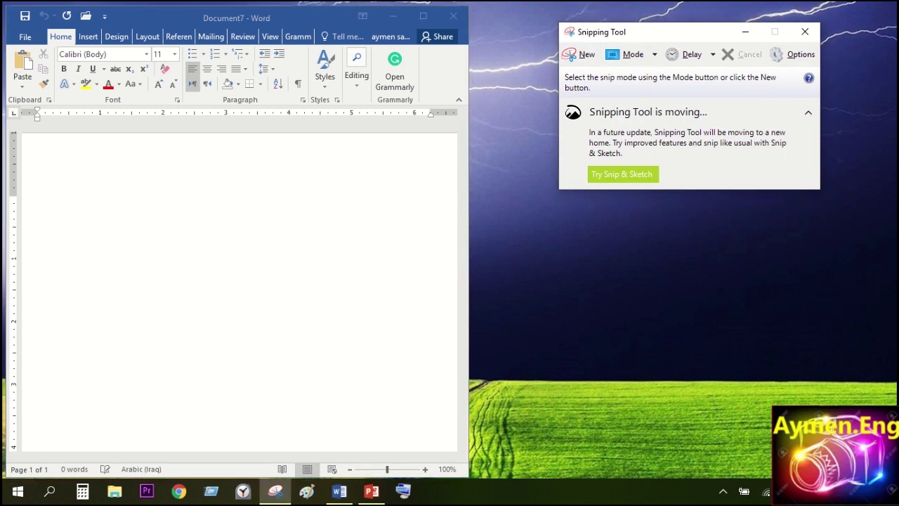
Step: Enter the caption "الصورة الاولى للحدث" in the Word document and start a new line below it
{"action": "left_click", "coordinate": [37, 201]}
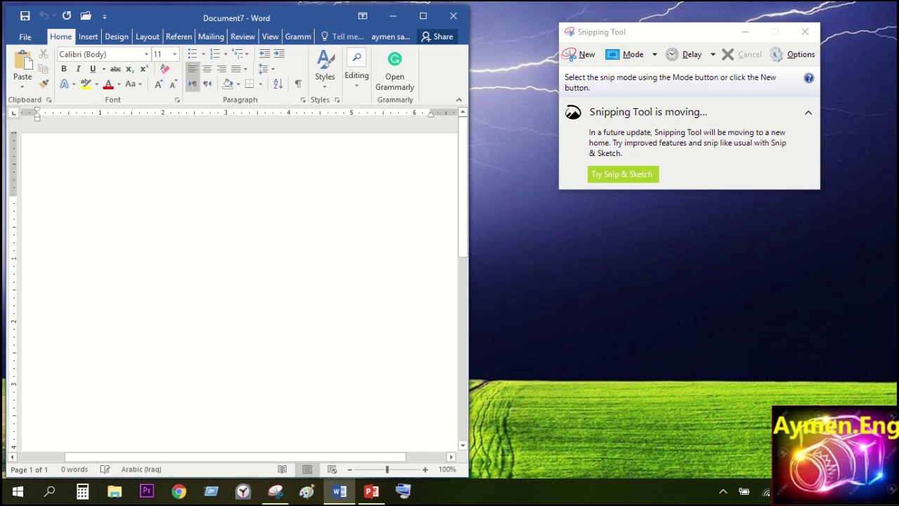
{"action": "type", "text": "ال"}
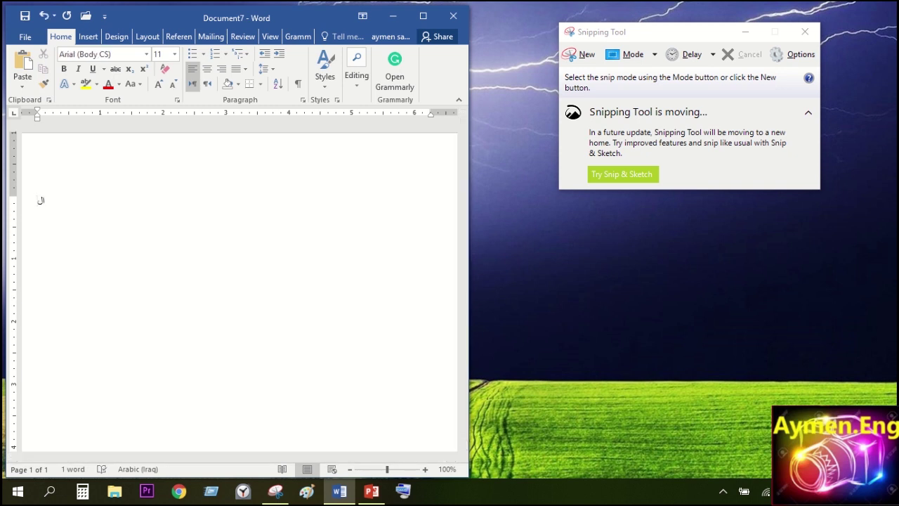
{"action": "type", "text": "صورة الاولى للحدث"}
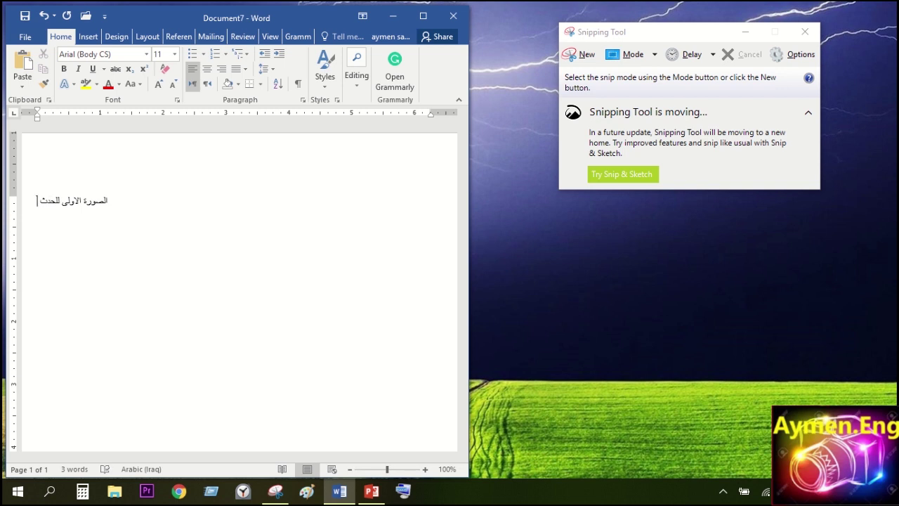
{"action": "key", "text": "Return"}
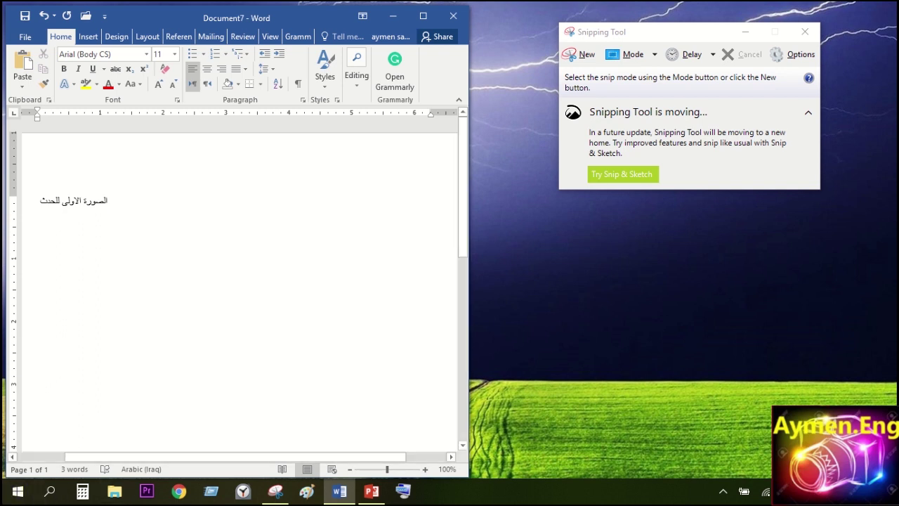
Step: Capture a rectangular snip of the desktop's green field and the Word window's lower corner, and paste it below the caption in Word
{"action": "left_click", "coordinate": [577, 55]}
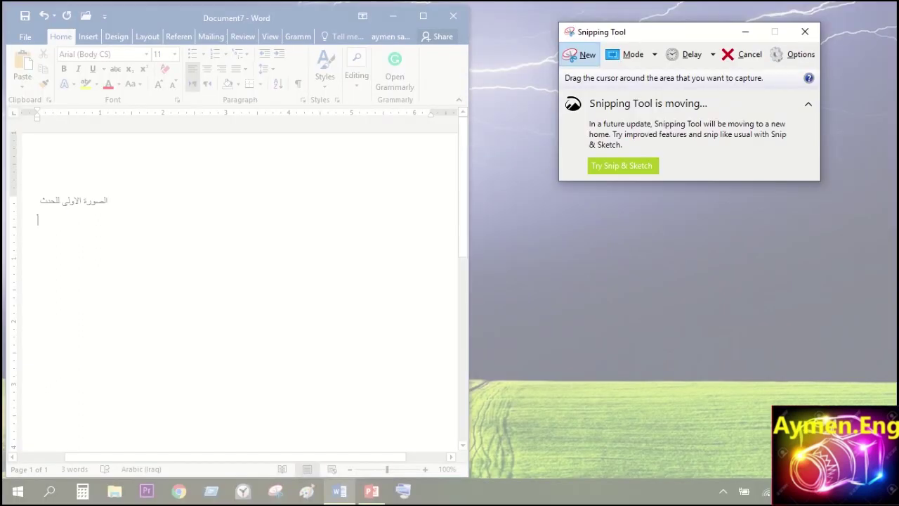
{"action": "left_click_drag", "start_coordinate": [711, 332], "coordinate": [363, 503]}
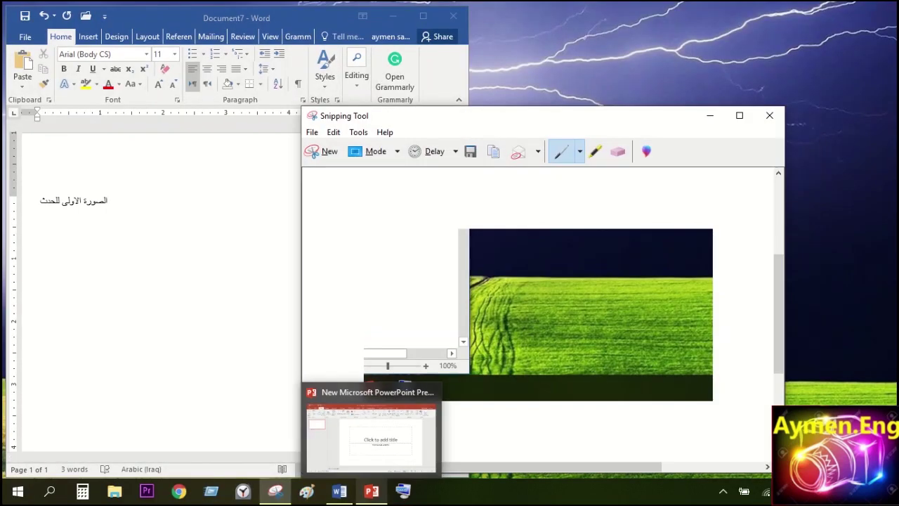
{"action": "left_click", "coordinate": [38, 219]}
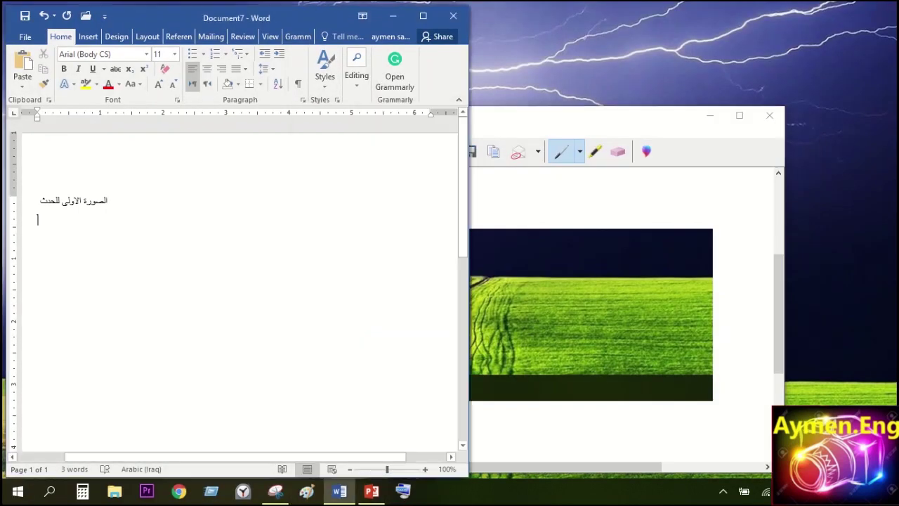
{"action": "left_click_drag", "start_coordinate": [562, 116], "coordinate": [657, 30]}
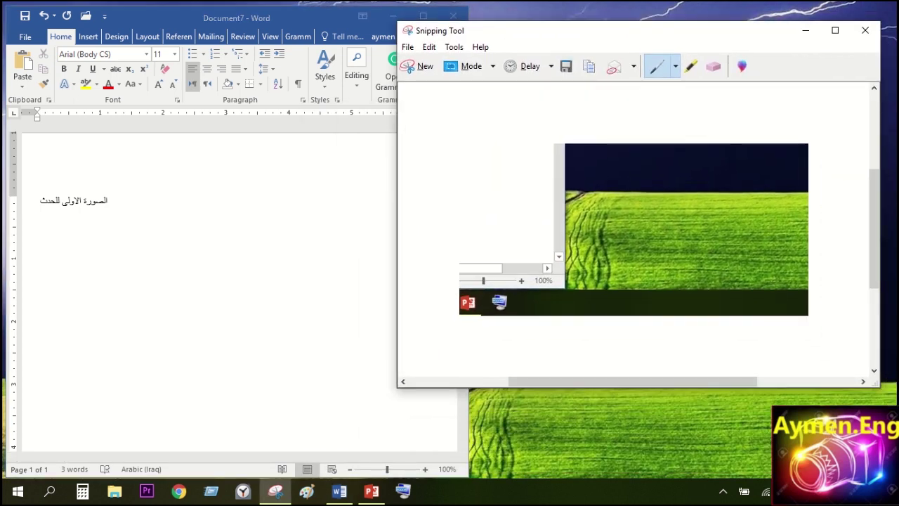
{"action": "key", "text": "alt+Tab"}
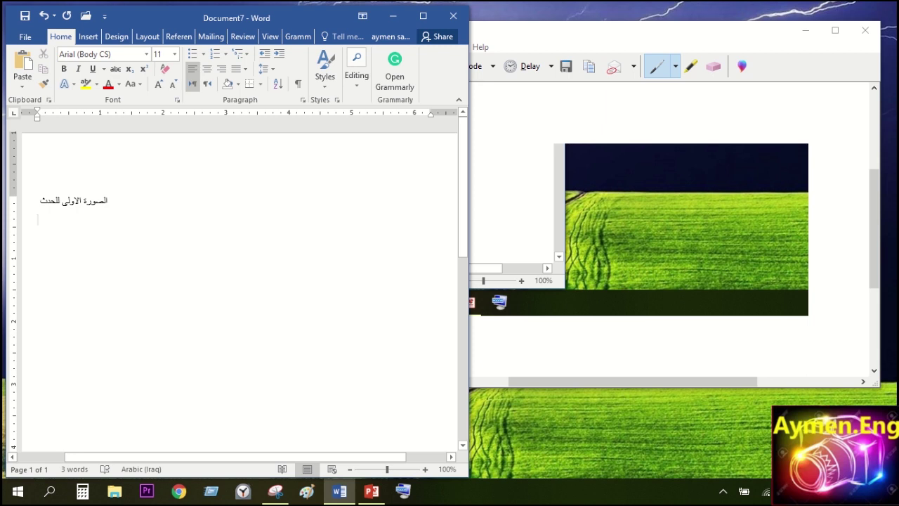
{"action": "key", "text": "ctrl+v"}
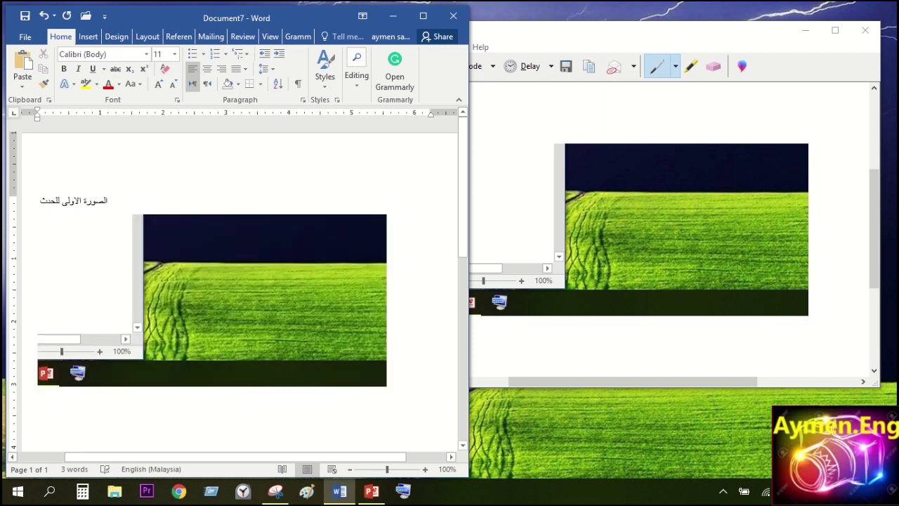
Step: Centre and resize the pasted picture, and place the text cursor below it with Arabic as the input language
{"action": "left_click", "coordinate": [387, 383]}
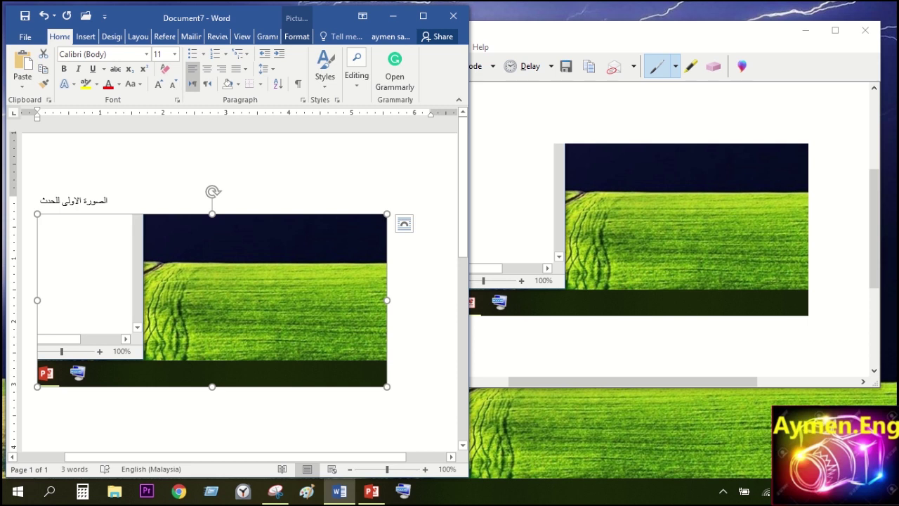
{"action": "left_click_drag", "start_coordinate": [386, 387], "coordinate": [271, 329]}
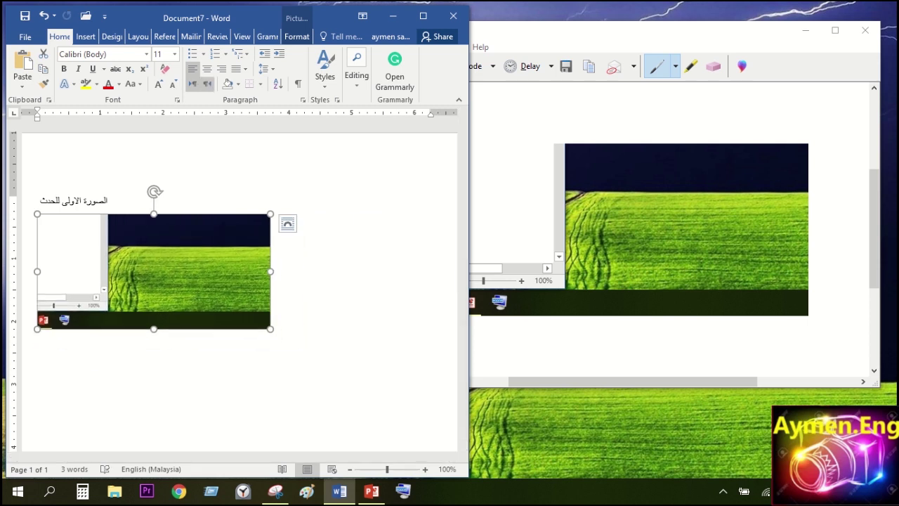
{"action": "left_click", "coordinate": [207, 69]}
{"action": "left_click_drag", "start_coordinate": [234, 328], "coordinate": [234, 385]}
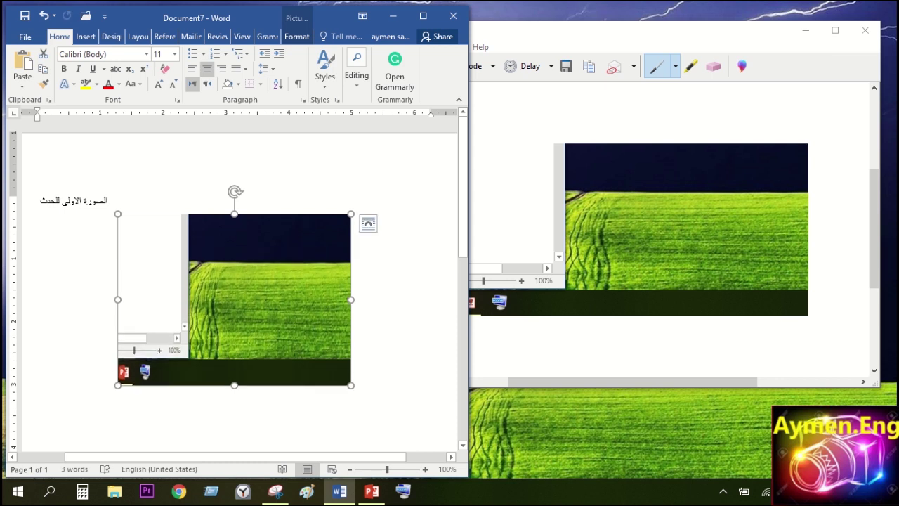
{"action": "left_click_drag", "start_coordinate": [351, 300], "coordinate": [369, 299]}
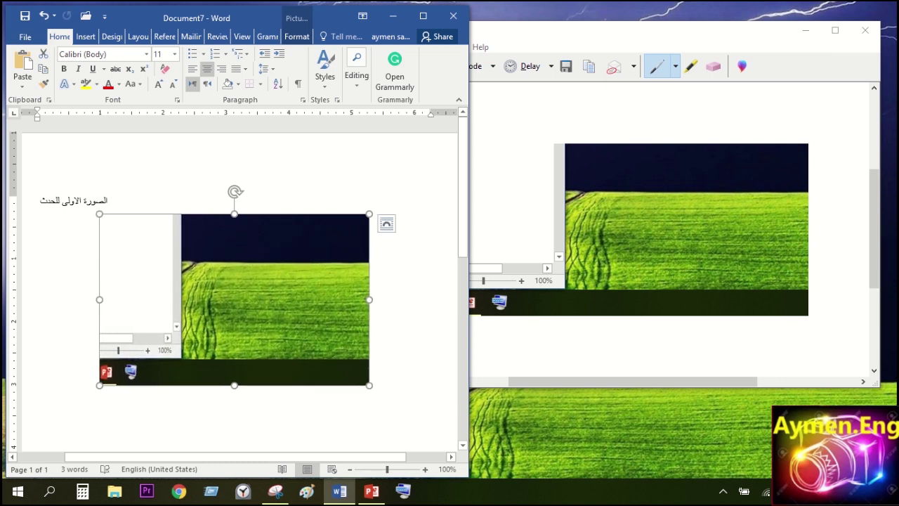
{"action": "left_click", "coordinate": [235, 399]}
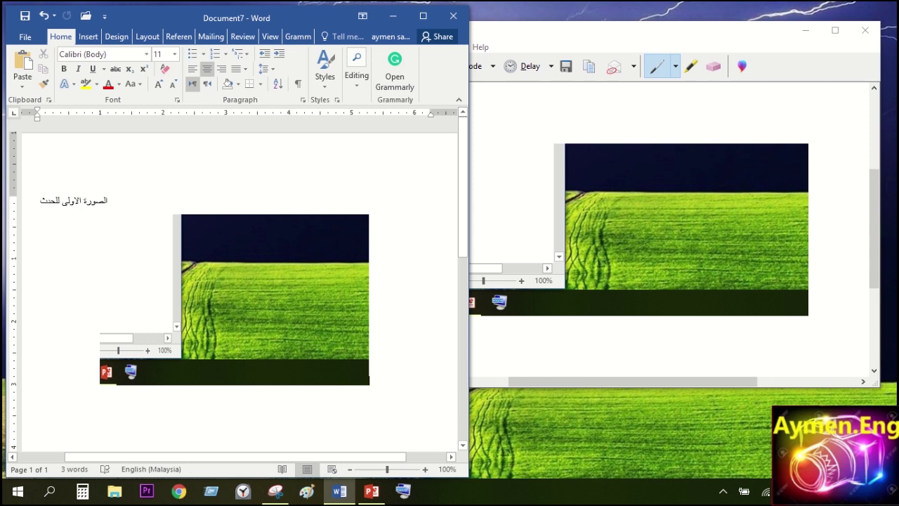
{"action": "key", "text": "alt+shift"}
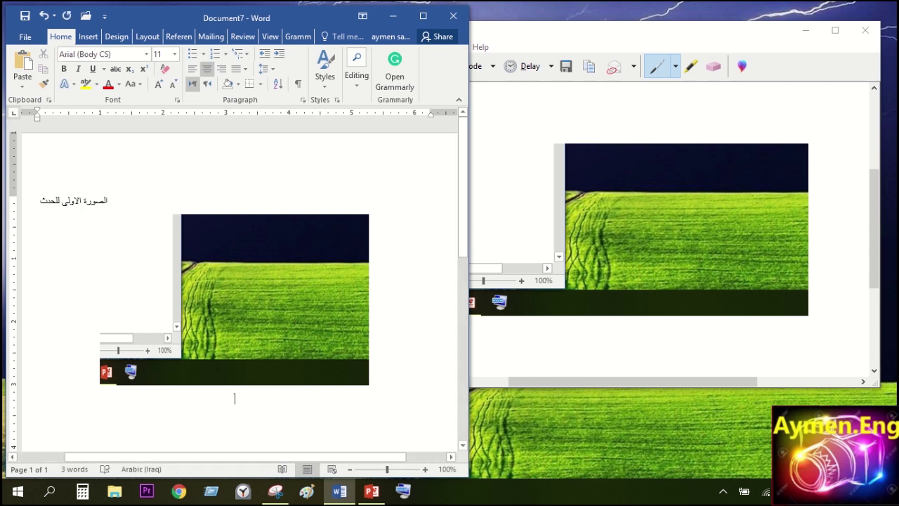
Step: Draw freehand blue pen strokes on the snip in Snipping Tool and erase all of them
{"action": "left_click", "coordinate": [689, 49]}
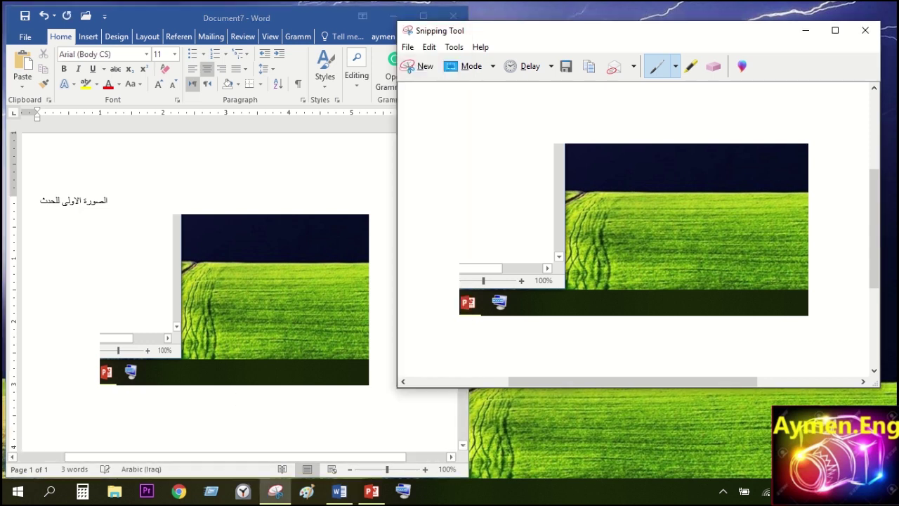
{"action": "mouse_move", "coordinate": [666, 196]}
{"action": "left_mouse_down"}
{"action": "mouse_move", "coordinate": [590, 205]}
{"action": "mouse_move", "coordinate": [632, 259]}
{"action": "mouse_move", "coordinate": [647, 264]}
{"action": "left_mouse_up"}
{"action": "mouse_move", "coordinate": [660, 214]}
{"action": "left_mouse_down"}
{"action": "mouse_move", "coordinate": [654, 251]}
{"action": "mouse_move", "coordinate": [759, 217]}
{"action": "mouse_move", "coordinate": [720, 204]}
{"action": "mouse_move", "coordinate": [762, 210]}
{"action": "left_mouse_up"}
{"action": "left_click", "coordinate": [713, 66]}
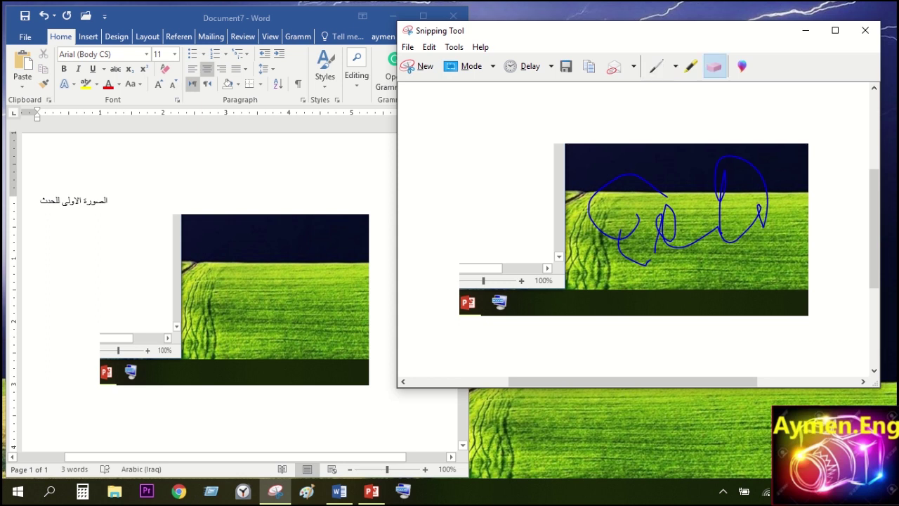
{"action": "left_click", "coordinate": [720, 211]}
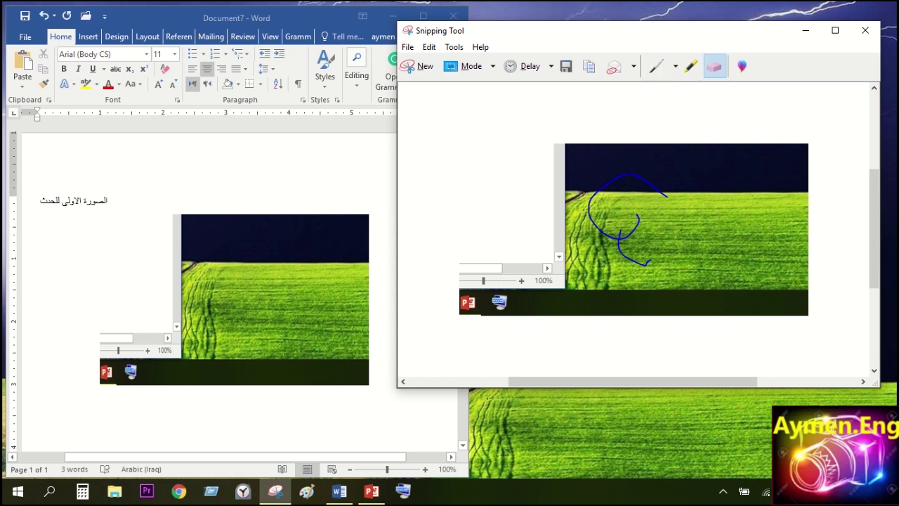
{"action": "left_click", "coordinate": [636, 222]}
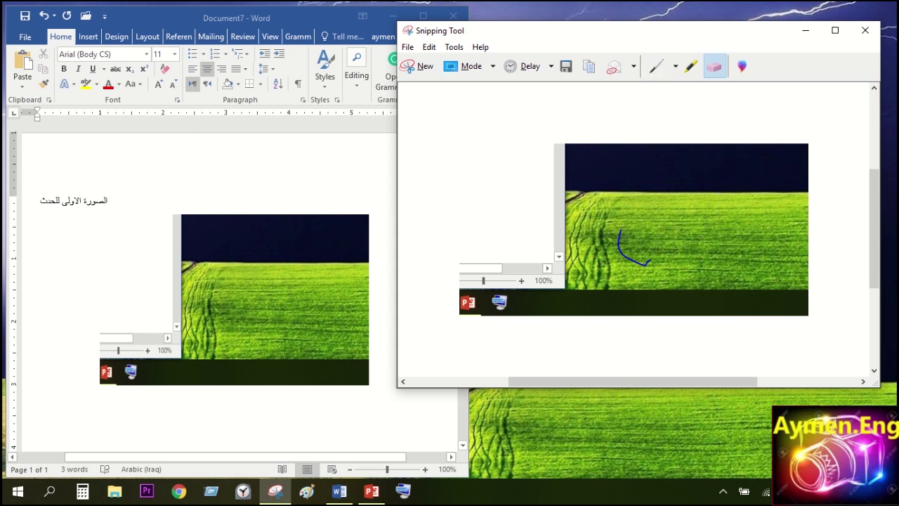
{"action": "left_click", "coordinate": [628, 258]}
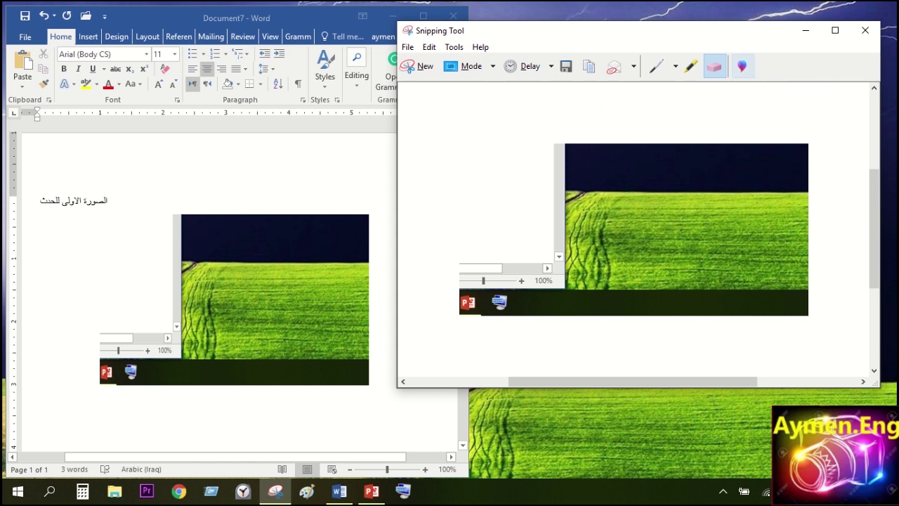
Step: Capture a new rectangular snip of the desktop background where the dark sky meets the green field
{"action": "left_click", "coordinate": [407, 47]}
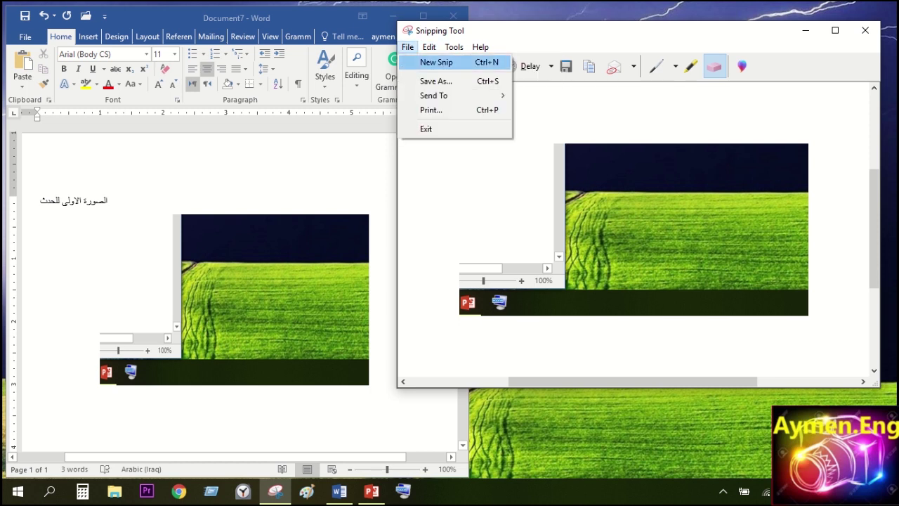
{"action": "left_click", "coordinate": [436, 62]}
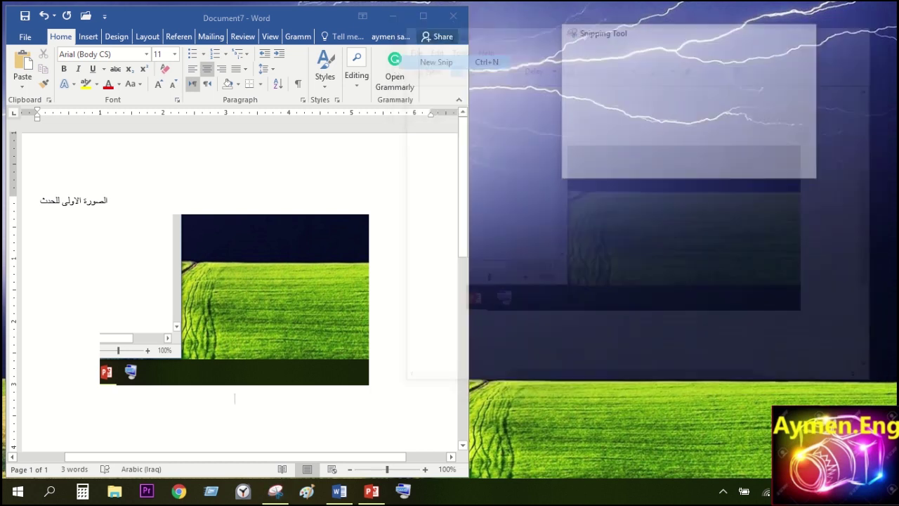
{"action": "left_click_drag", "start_coordinate": [805, 235], "coordinate": [618, 434]}
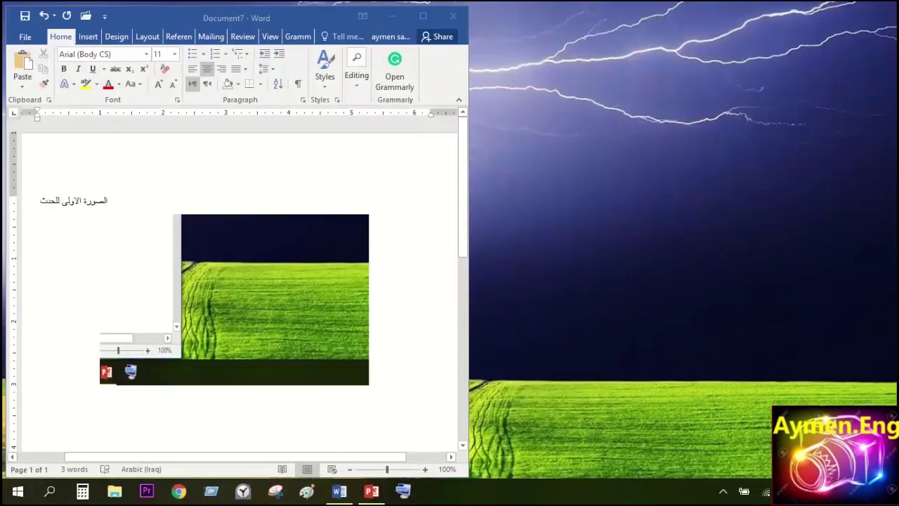
Step: Examine the file formats and folder locations offered for saving the snip, and close the Save As dialog without saving
{"action": "left_click", "coordinate": [545, 102]}
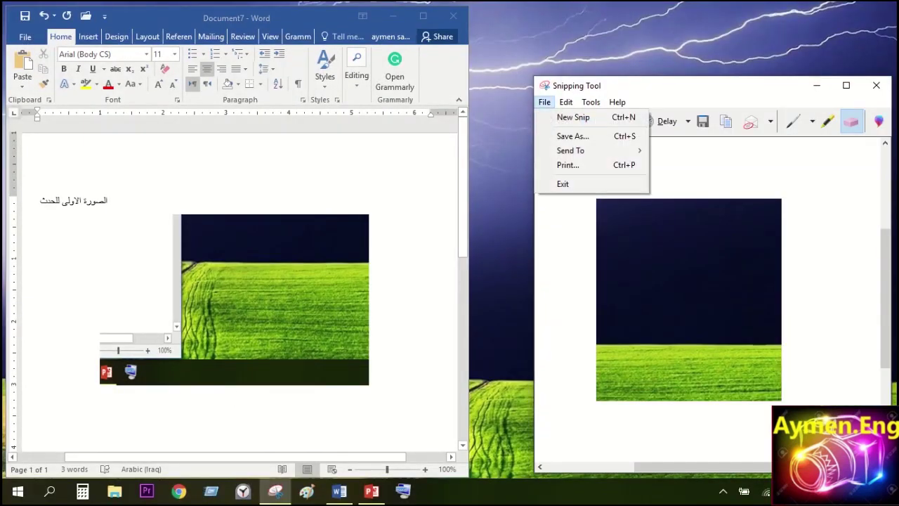
{"action": "left_click", "coordinate": [573, 137]}
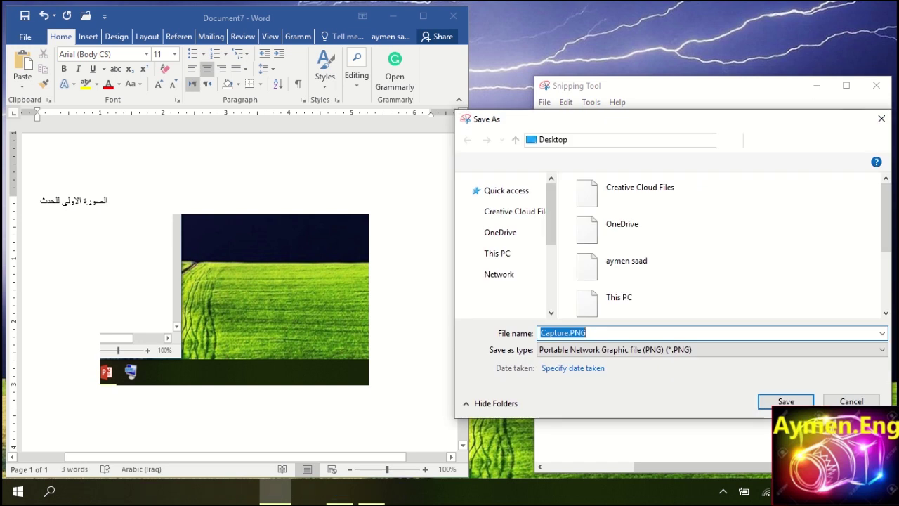
{"action": "left_click", "coordinate": [712, 349]}
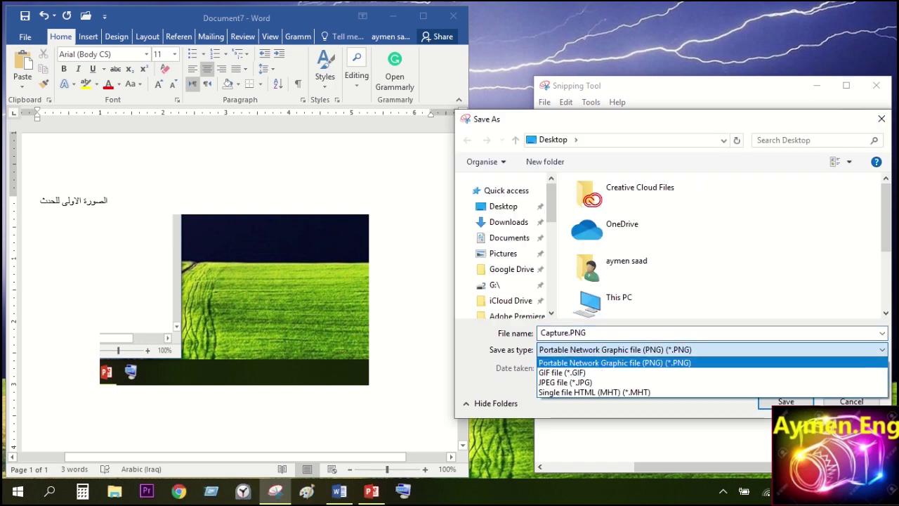
{"action": "key", "text": "Down"}
{"action": "key", "text": "Down"}
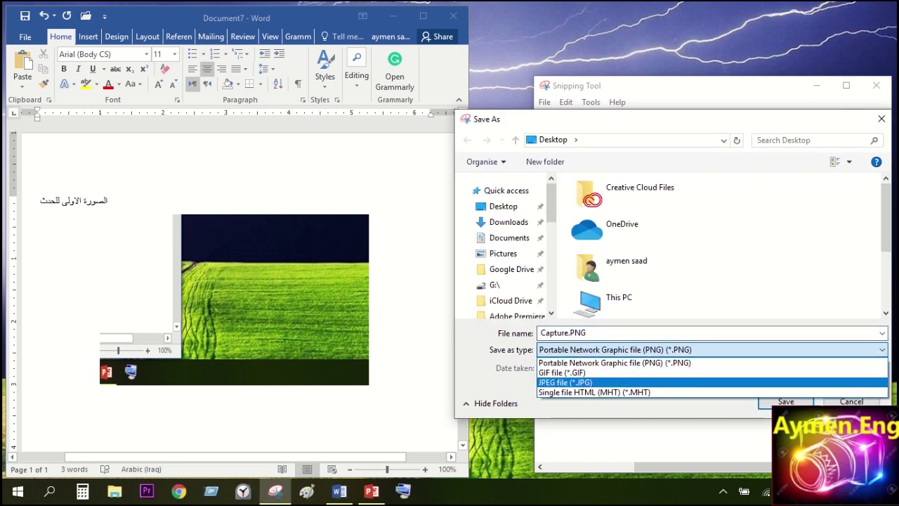
{"action": "key", "text": "Down"}
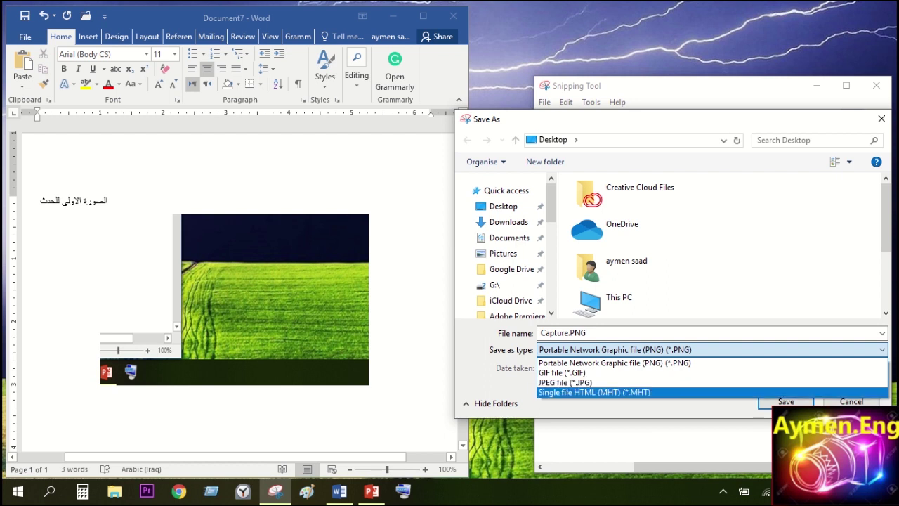
{"action": "key", "text": "Up"}
{"action": "key", "text": "Up"}
{"action": "key", "text": "Up"}
{"action": "scroll", "coordinate": [506, 253], "scroll_direction": "down", "scroll_amount": 1}
{"action": "scroll", "coordinate": [506, 253], "scroll_direction": "up", "scroll_amount": 1}
{"action": "scroll", "coordinate": [505, 253], "scroll_direction": "down", "scroll_amount": 2}
{"action": "scroll", "coordinate": [505, 253], "scroll_direction": "up", "scroll_amount": 2}
{"action": "scroll", "coordinate": [505, 253], "scroll_direction": "down", "scroll_amount": 5}
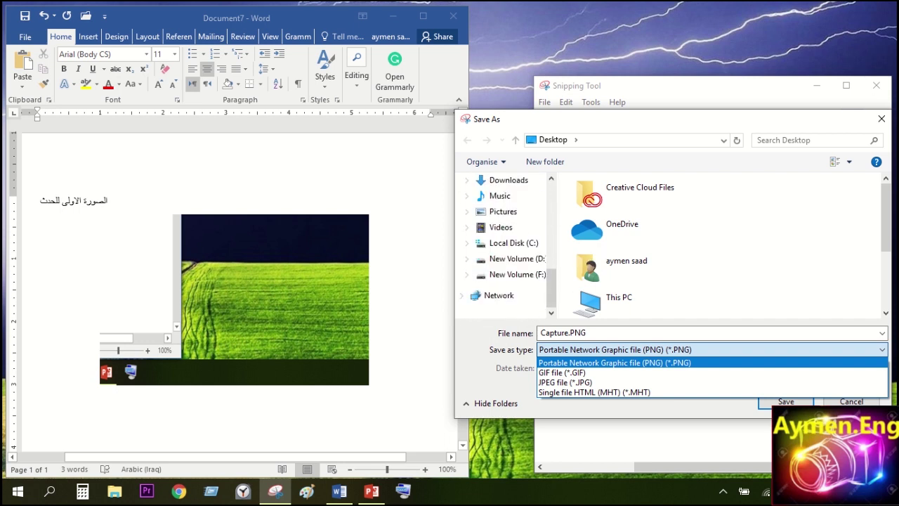
{"action": "scroll", "coordinate": [505, 253], "scroll_direction": "up", "scroll_amount": 6}
{"action": "scroll", "coordinate": [506, 253], "scroll_direction": "down", "scroll_amount": 5}
{"action": "scroll", "coordinate": [506, 252], "scroll_direction": "down", "scroll_amount": 1}
{"action": "left_click", "coordinate": [881, 119]}
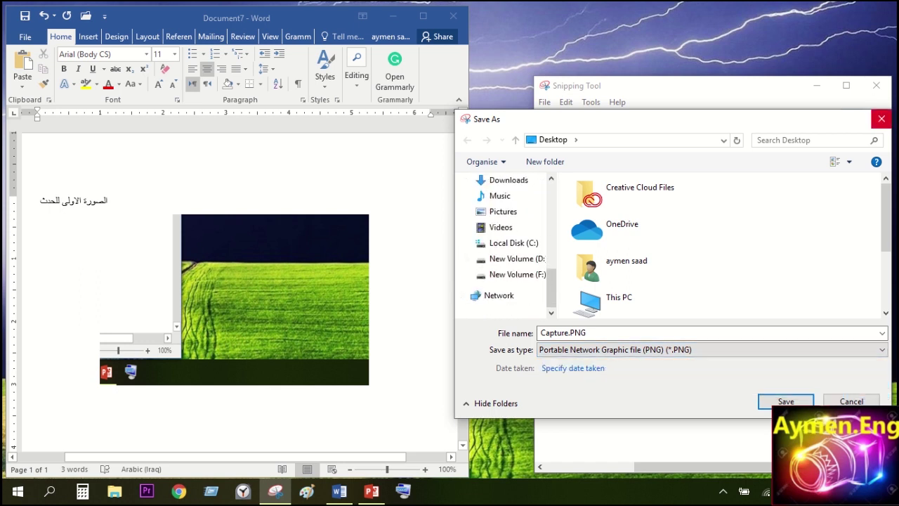
{"action": "left_click", "coordinate": [881, 119]}
Step: Examine the File, Edit and Tools commands available for the snip in Snipping Tool
{"action": "left_click", "coordinate": [566, 102]}
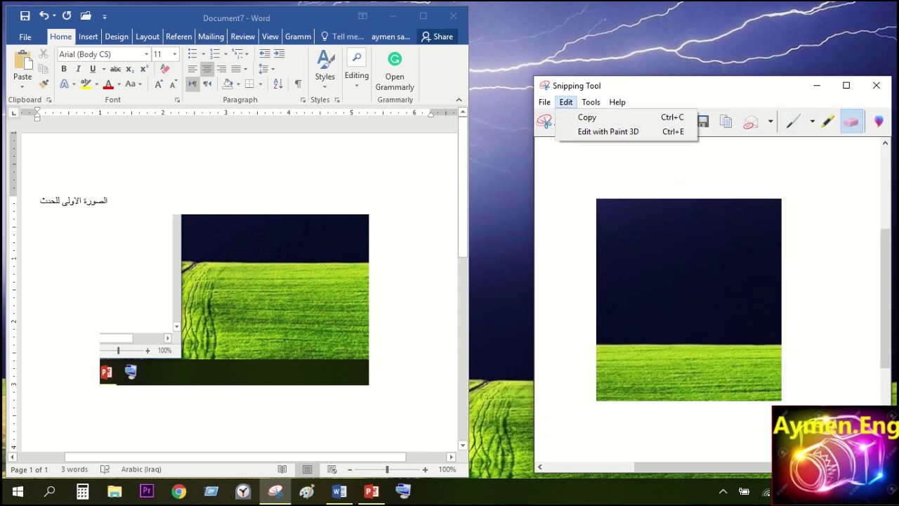
{"action": "key", "text": "Right"}
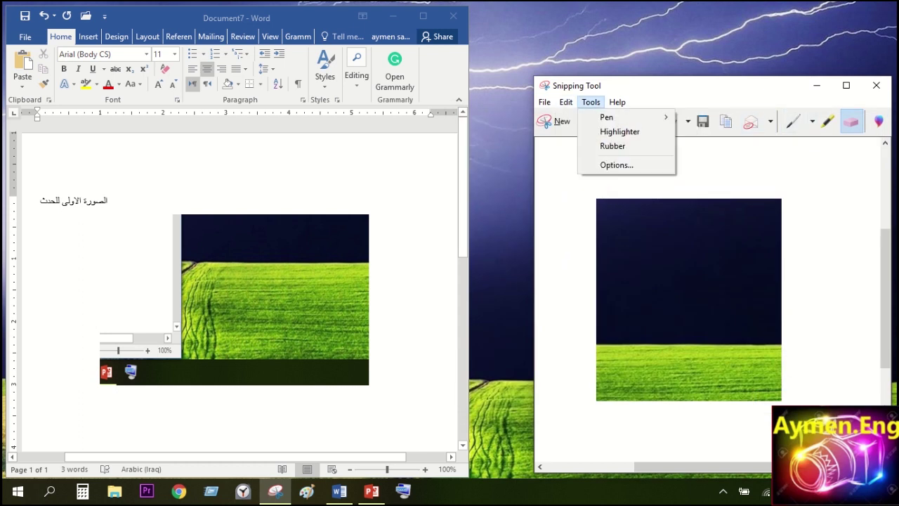
{"action": "key", "text": "Left"}
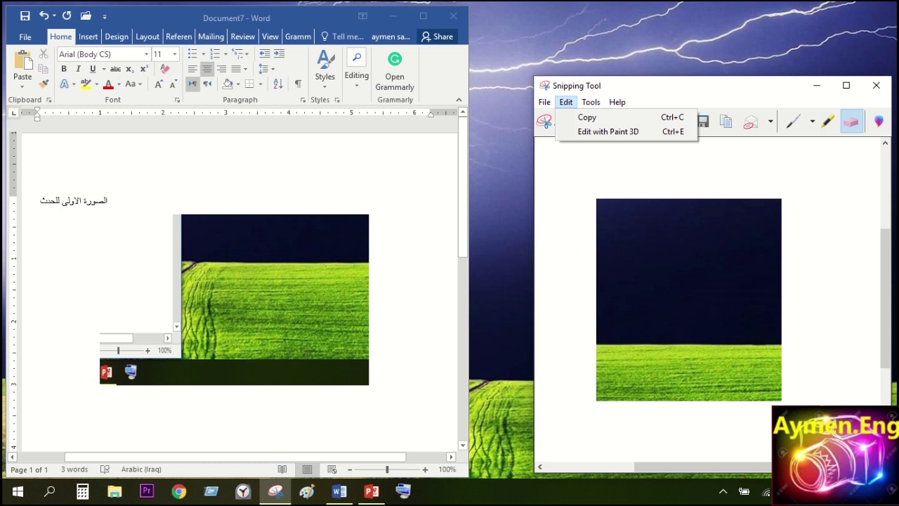
{"action": "key", "text": "Down"}
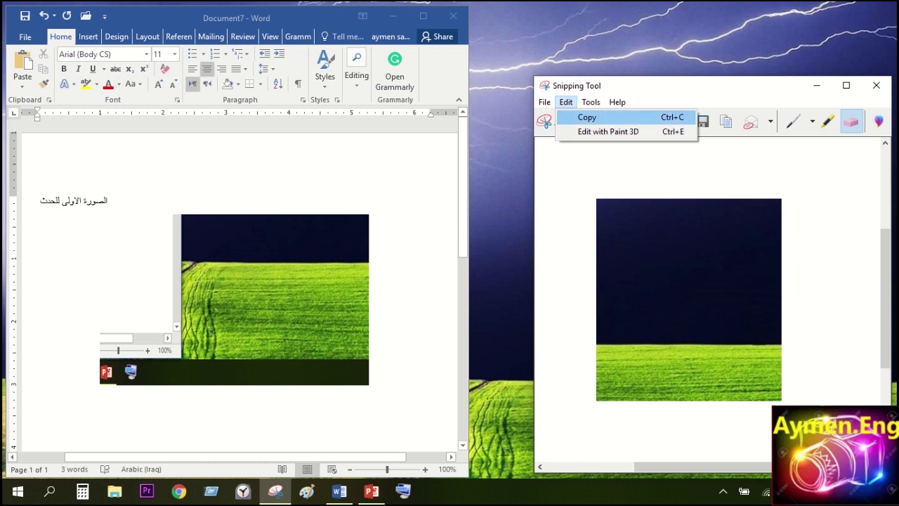
{"action": "key", "text": "Down"}
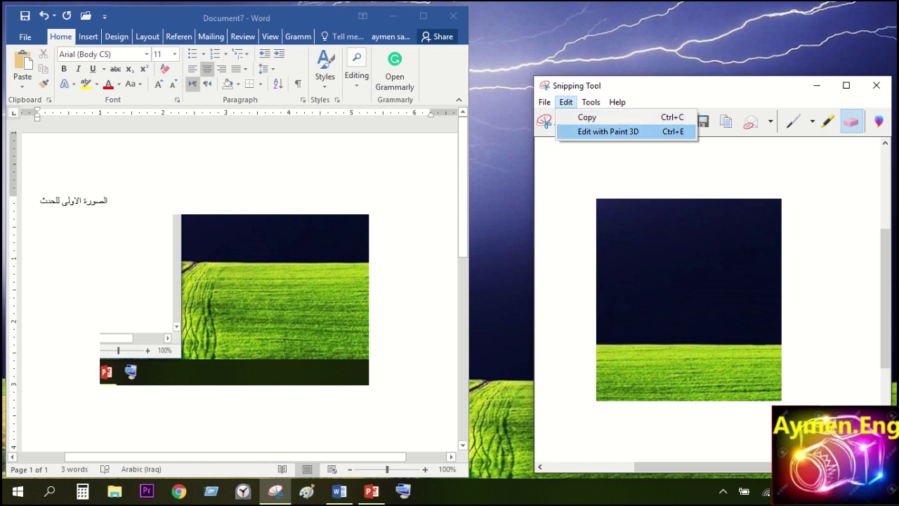
{"action": "key", "text": "Down"}
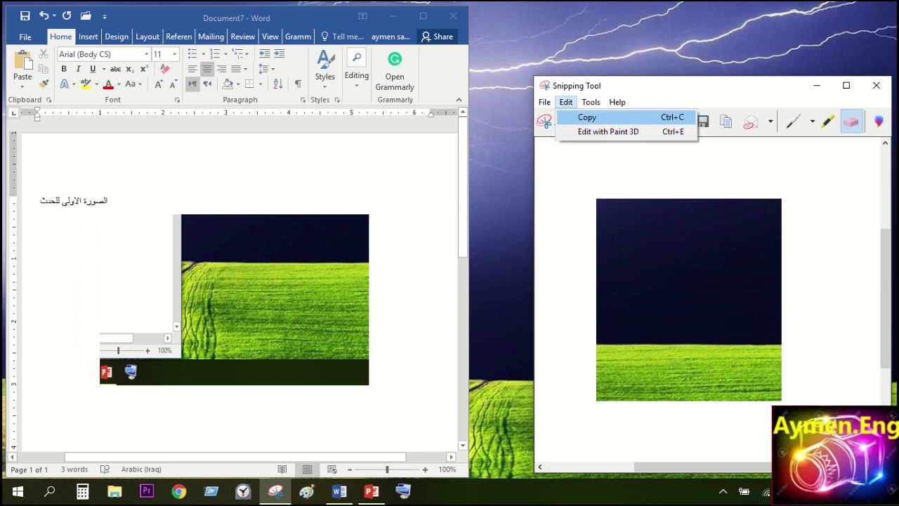
{"action": "key", "text": "Right"}
{"action": "key", "text": "Left"}
{"action": "key", "text": "Left"}
{"action": "key", "text": "Down"}
{"action": "key", "text": "Right"}
{"action": "key", "text": "Right"}
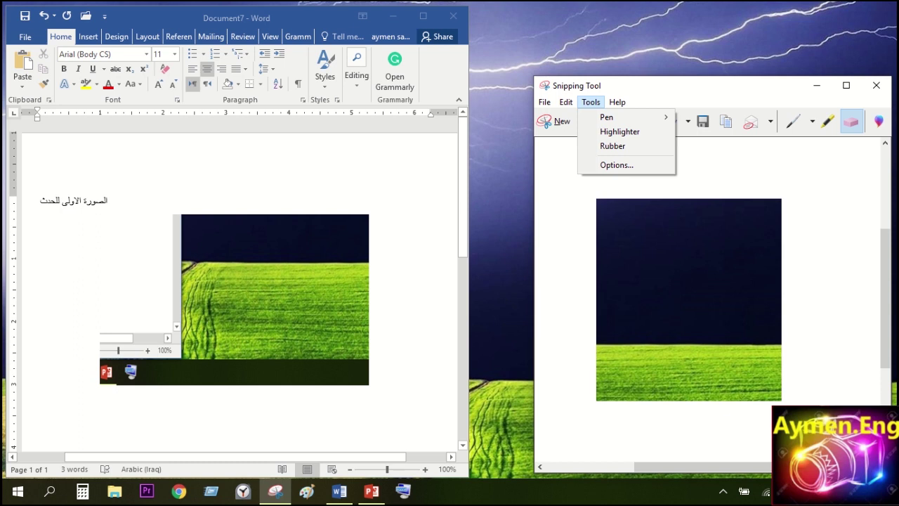
{"action": "key", "text": "Escape"}
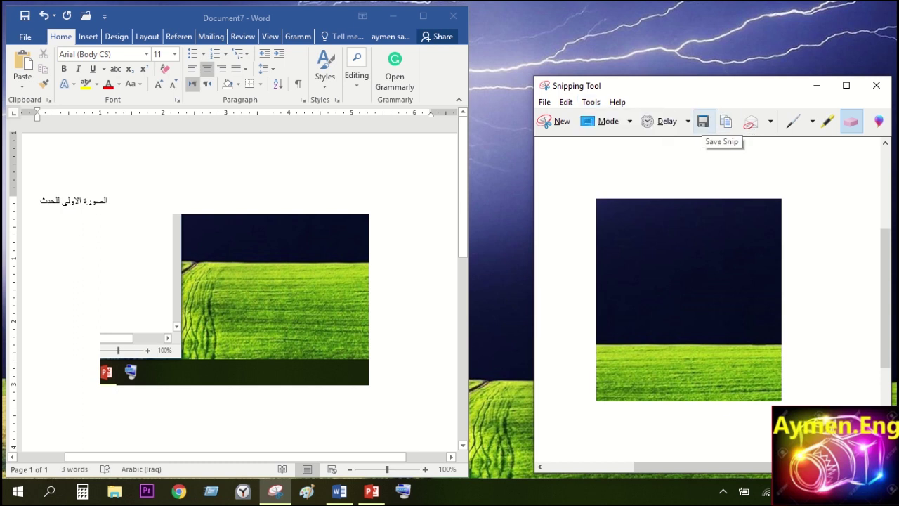
Step: Move the Snipping Tool window closer to the Word window and close it
{"action": "left_click_drag", "start_coordinate": [702, 85], "coordinate": [648, 64]}
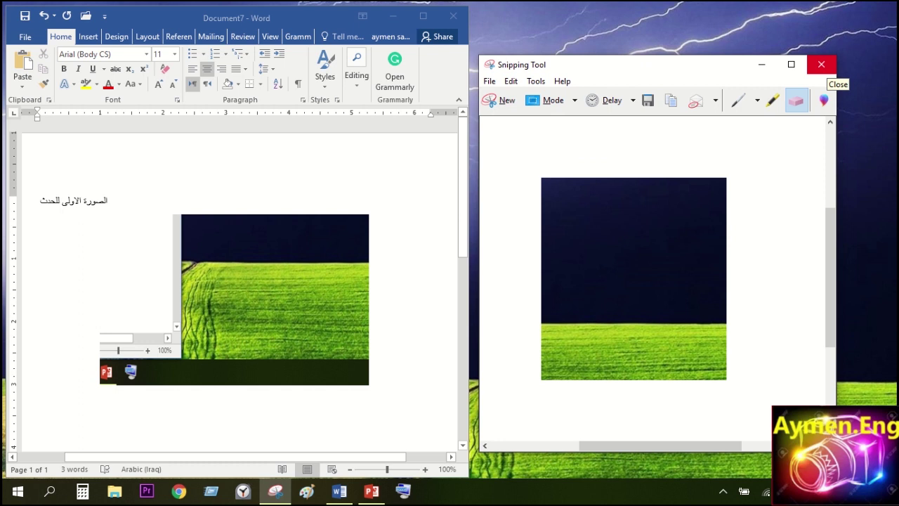
{"action": "left_click", "coordinate": [821, 65]}
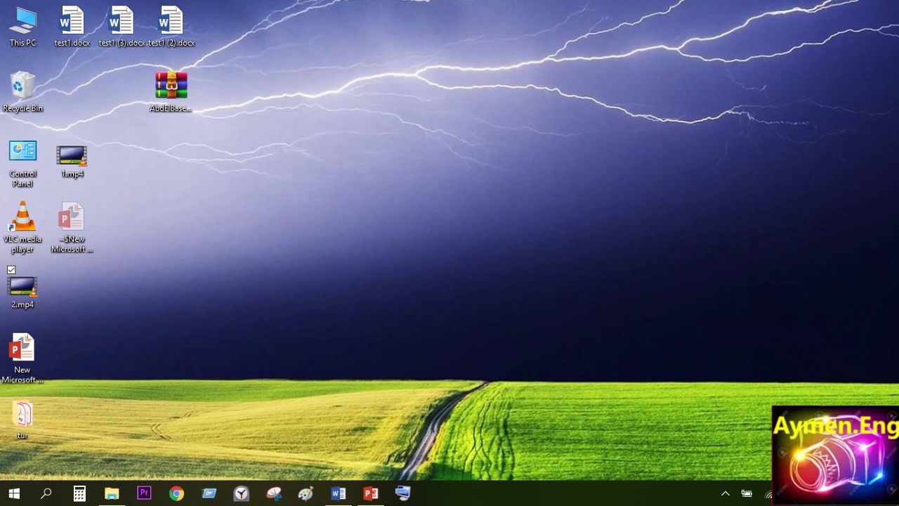
Step: Move the zip archive on the desktop to directly below test1.docx, and refresh the desktop several times
{"action": "right_click", "coordinate": [154, 199]}
{"action": "left_click", "coordinate": [194, 238]}
{"action": "left_click_drag", "start_coordinate": [171, 86], "coordinate": [73, 86]}
{"action": "left_click_drag", "start_coordinate": [254, 40], "coordinate": [73, 5]}
{"action": "right_click", "coordinate": [203, 148]}
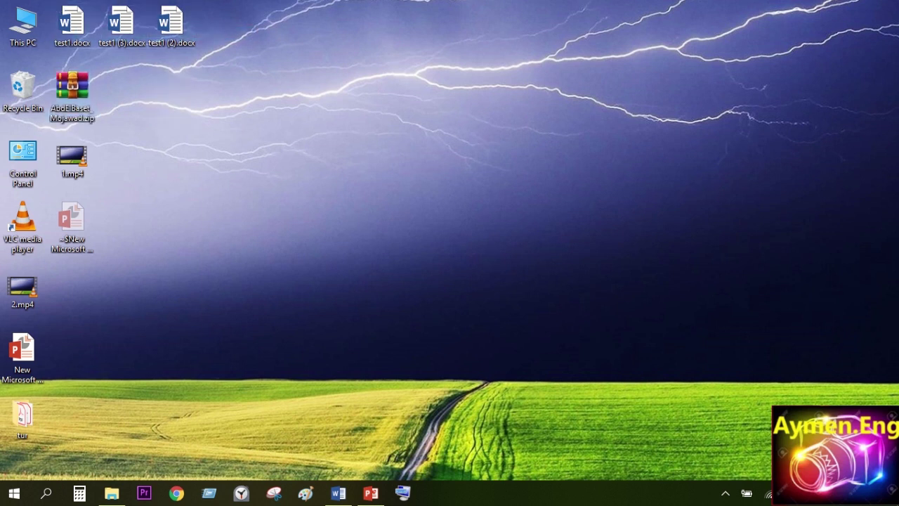
{"action": "left_click", "coordinate": [242, 187]}
{"action": "right_click", "coordinate": [304, 212]}
{"action": "left_click", "coordinate": [337, 251]}
{"action": "right_click", "coordinate": [321, 176]}
{"action": "left_click", "coordinate": [355, 214]}
Step: Open This PC from the desktop and maximize its window
{"action": "double_click", "coordinate": [23, 24]}
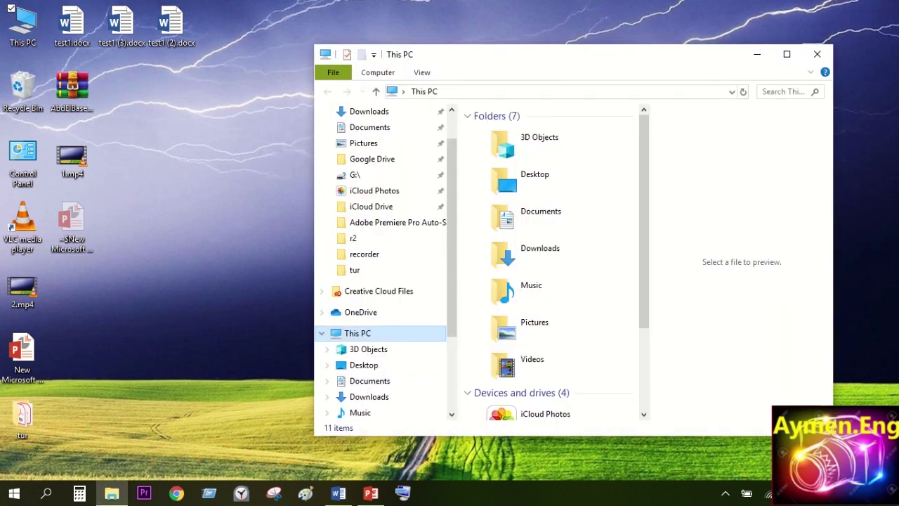
{"action": "left_click", "coordinate": [787, 54]}
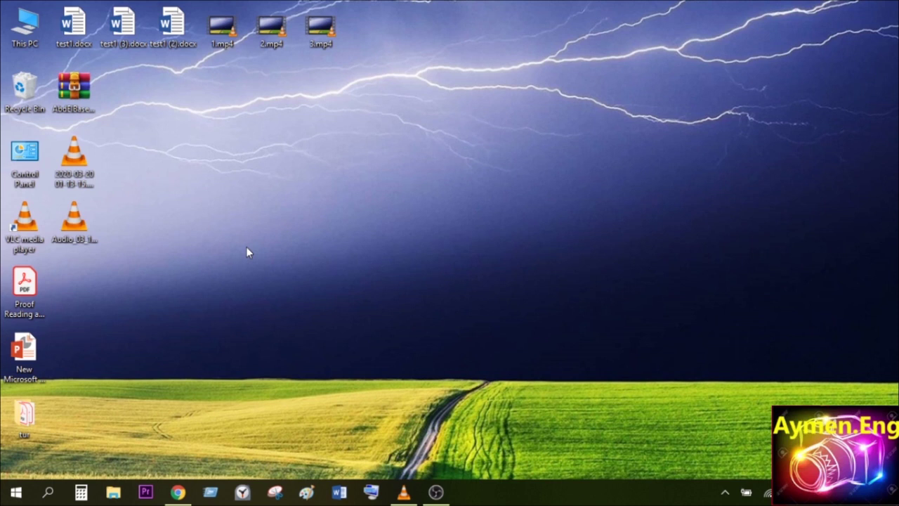
Step: Open Run, and delete all items in the AppData\Local\Temp folder, applying the file-in-use choice to all current items
{"action": "key", "text": "super+r"}
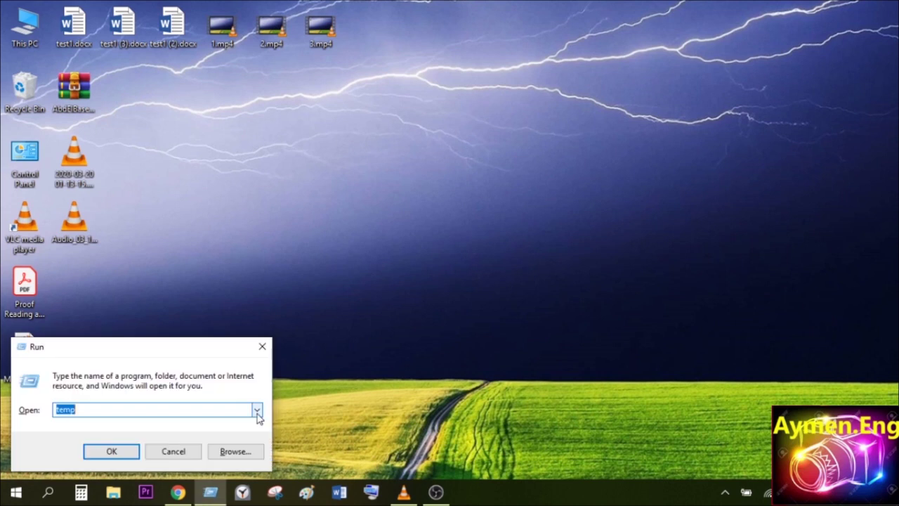
{"action": "right_click", "coordinate": [210, 491]}
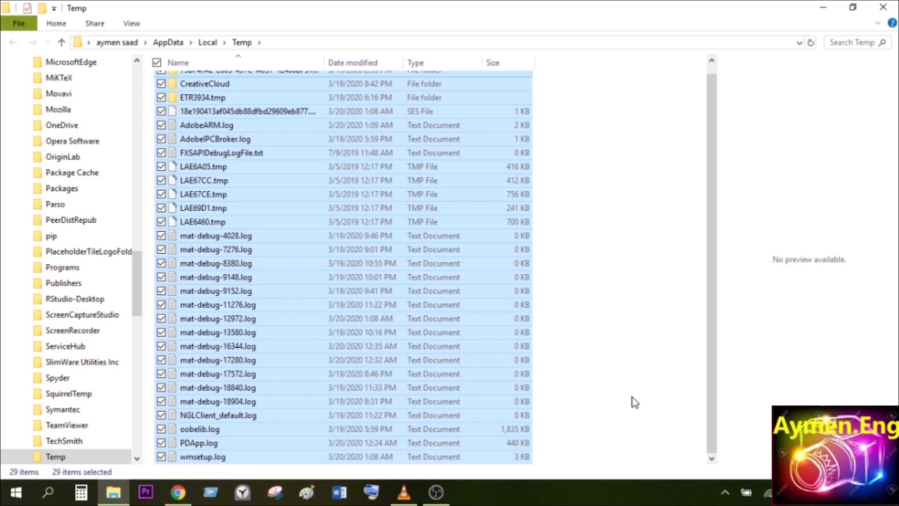
{"action": "key", "text": "Delete"}
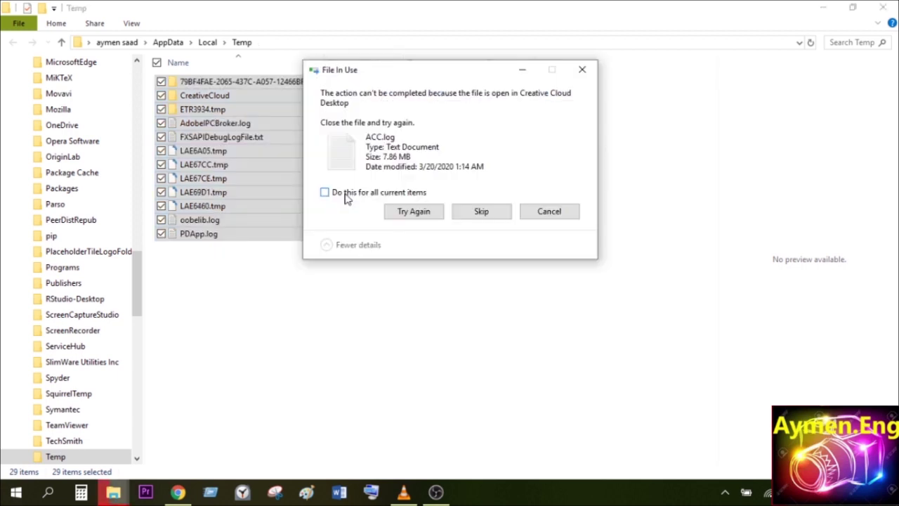
{"action": "left_click", "coordinate": [345, 196]}
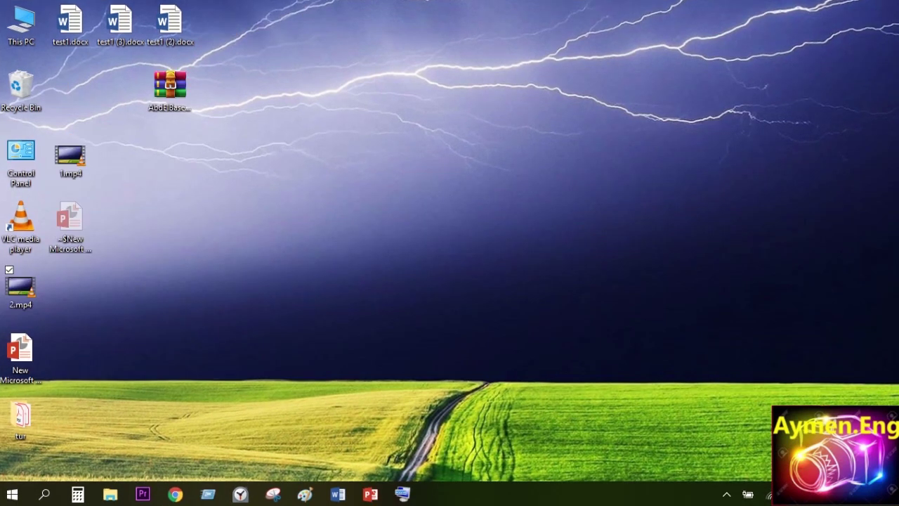
Step: Refresh the desktop and move the zip archive next to the Recycle Bin, under test1.docx
{"action": "right_click", "coordinate": [154, 199]}
{"action": "left_click", "coordinate": [184, 236]}
{"action": "left_click_drag", "start_coordinate": [170, 84], "coordinate": [70, 84]}
{"action": "left_click_drag", "start_coordinate": [253, 39], "coordinate": [61, 22]}
{"action": "left_click", "coordinate": [224, 77]}
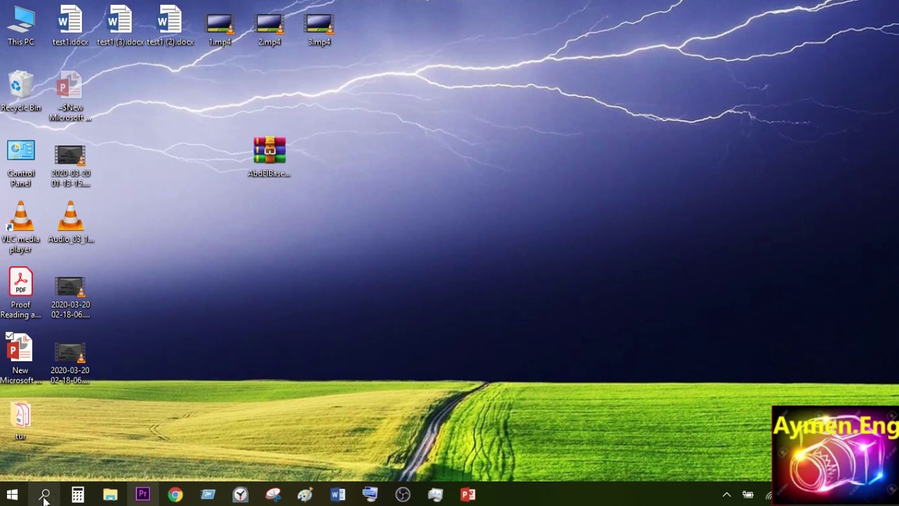
Step: Open the Windows Temp folder by running the command temp
{"action": "left_click", "coordinate": [44, 495]}
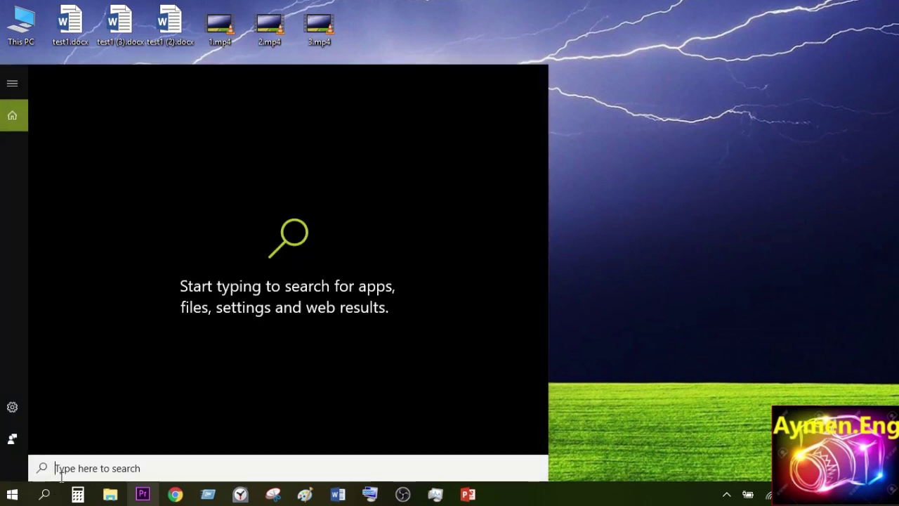
{"action": "left_click", "coordinate": [208, 495]}
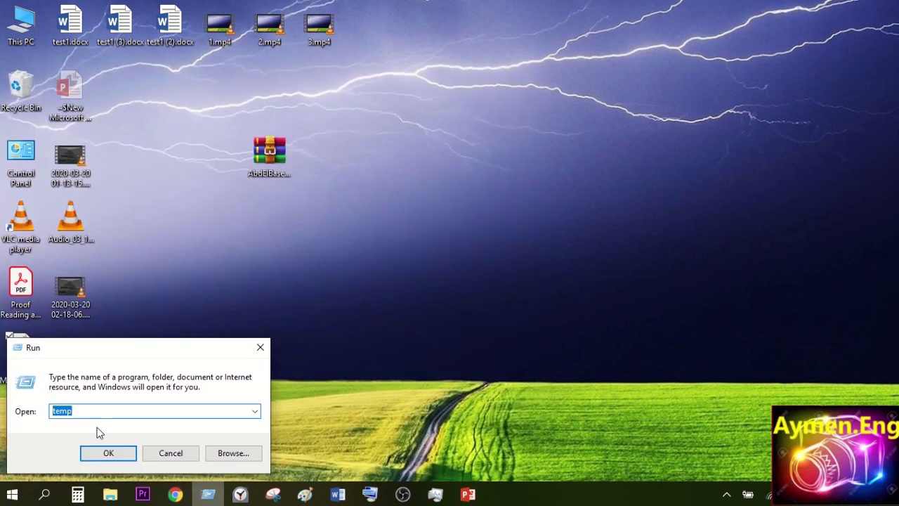
{"action": "left_click", "coordinate": [109, 453]}
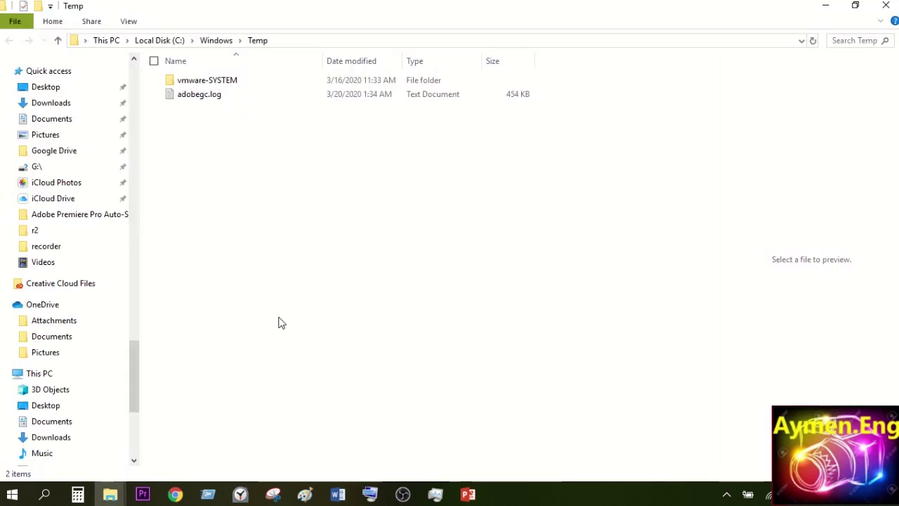
Step: Permanently delete all items in C:\Windows\Temp, skipping the files in use for all current items
{"action": "key", "text": "ctrl+a"}
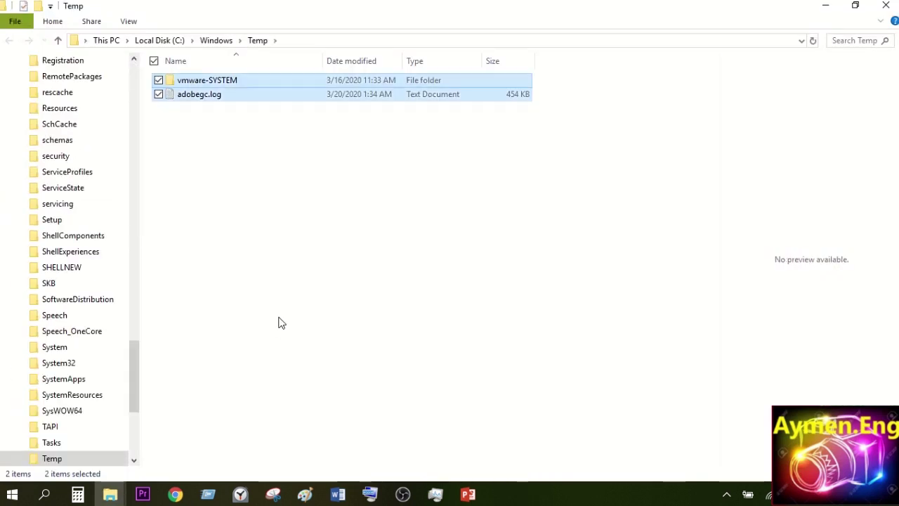
{"action": "key", "text": "shift+Delete"}
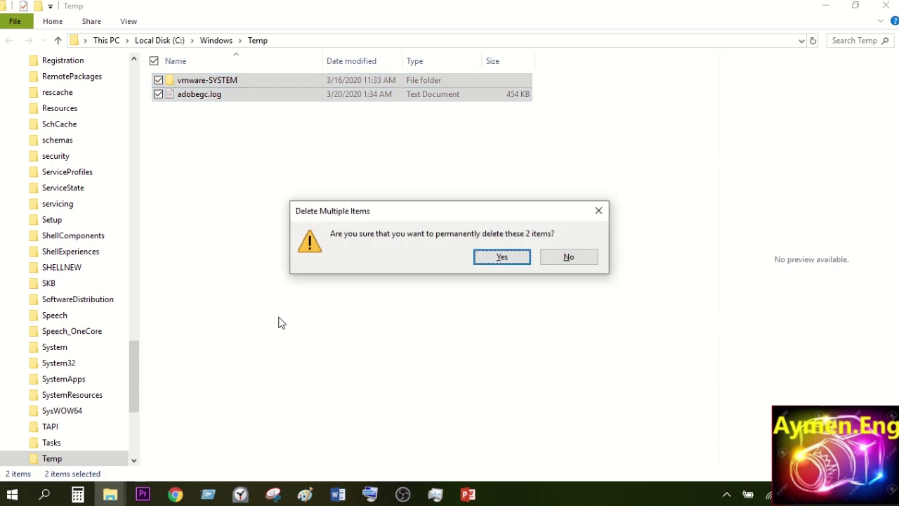
{"action": "left_click", "coordinate": [502, 257]}
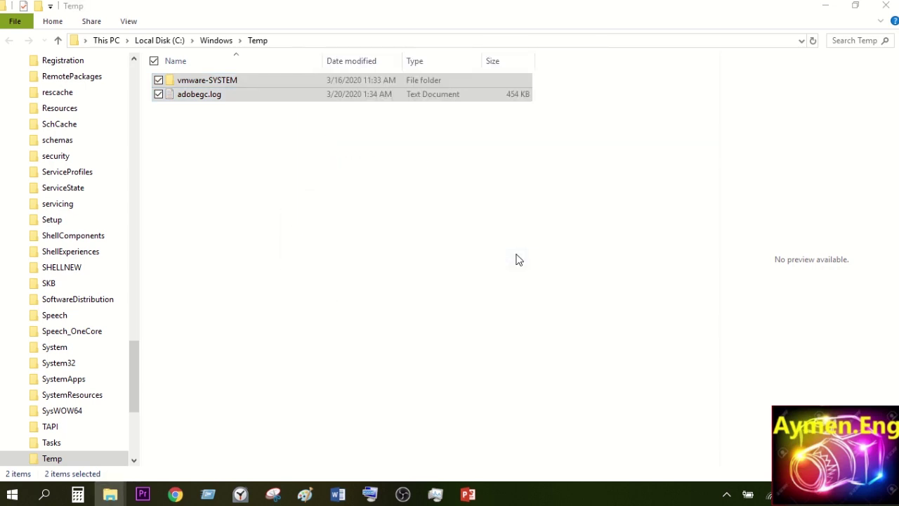
{"action": "left_click", "coordinate": [394, 243]}
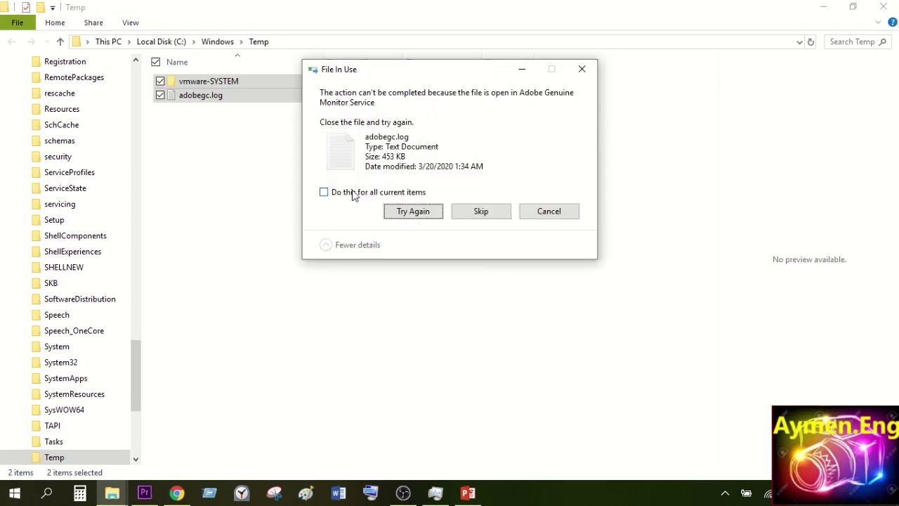
{"action": "left_click", "coordinate": [353, 192]}
{"action": "left_click", "coordinate": [470, 217]}
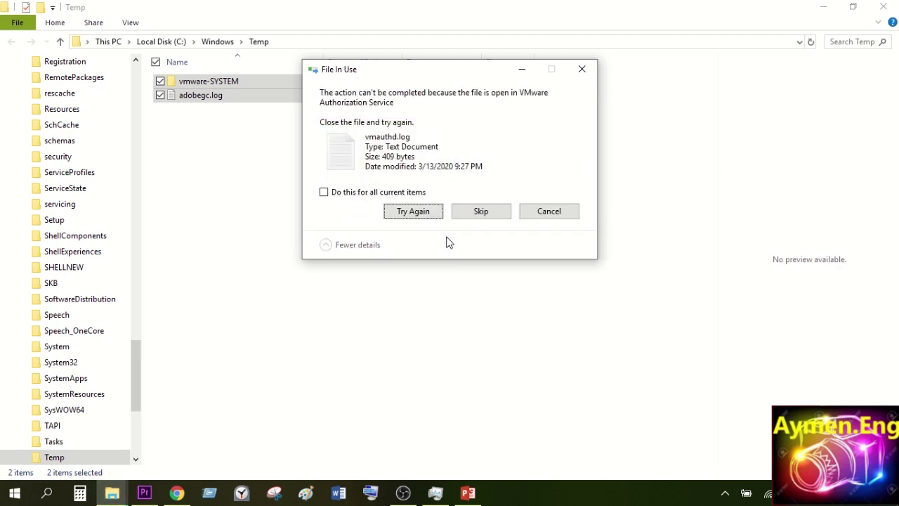
{"action": "left_click", "coordinate": [415, 194]}
{"action": "left_click", "coordinate": [480, 219]}
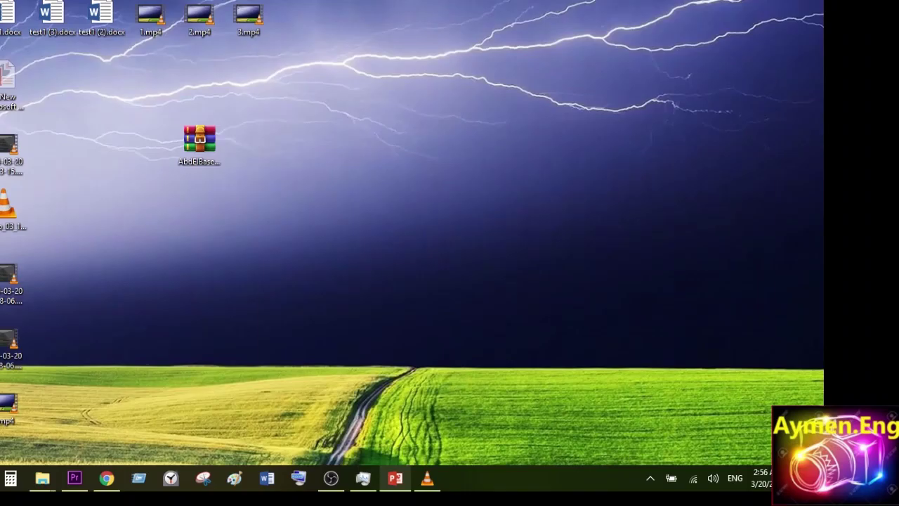
Step: Open This PC in a maximized window and open the properties of Local Disk (C:)
{"action": "key", "text": "super+e"}
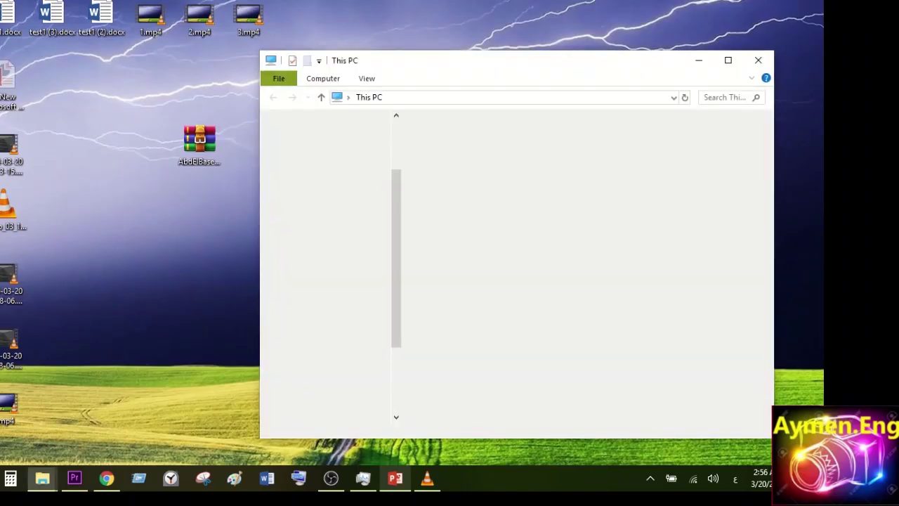
{"action": "left_click_drag", "start_coordinate": [548, 66], "coordinate": [413, 56]}
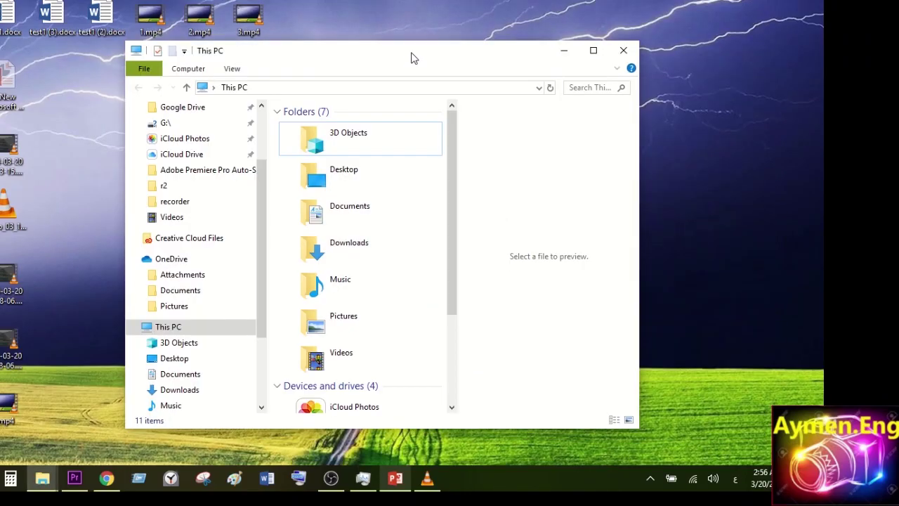
{"action": "left_click", "coordinate": [593, 48]}
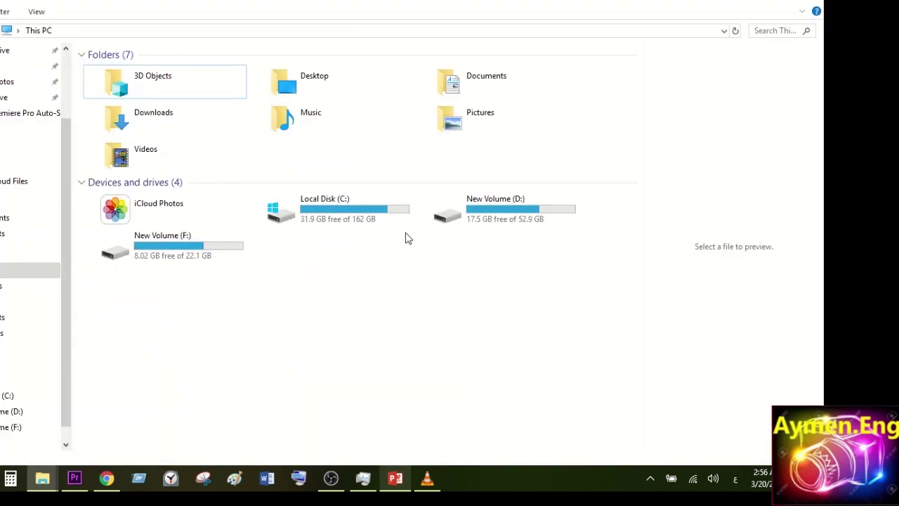
{"action": "left_click", "coordinate": [353, 208]}
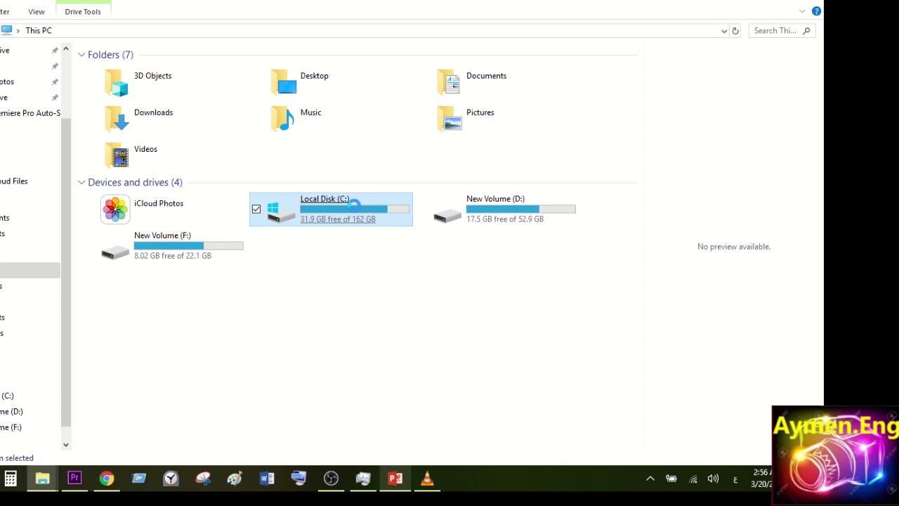
{"action": "right_click", "coordinate": [354, 206]}
{"action": "left_click", "coordinate": [257, 454]}
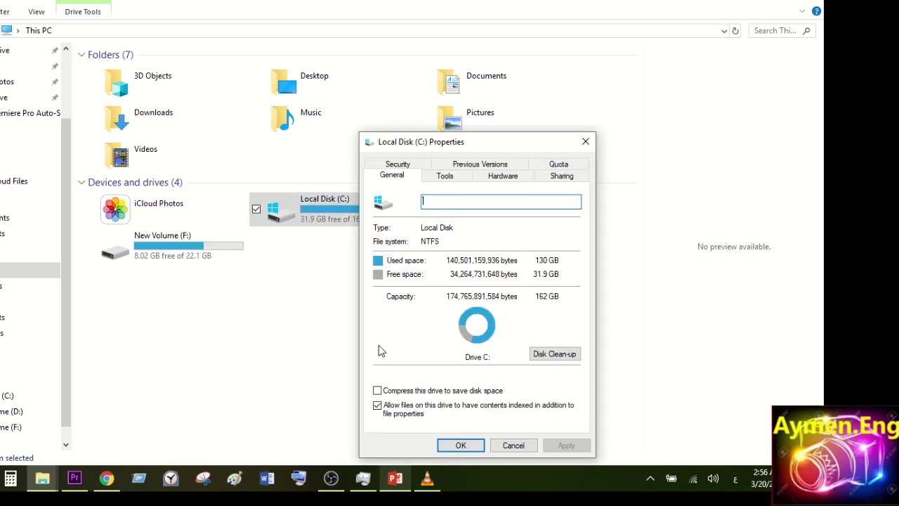
Step: Optimise drive C: with the drive optimisation tool, and close the drive's properties
{"action": "left_click", "coordinate": [439, 175]}
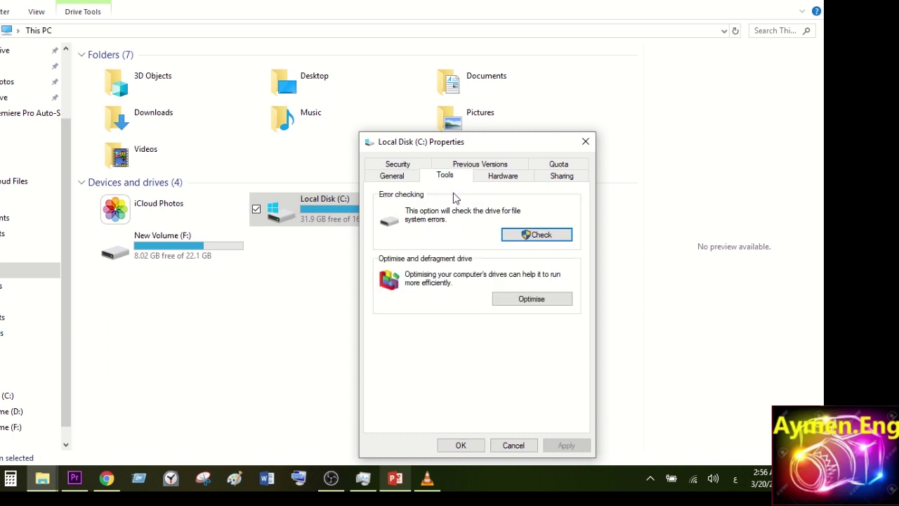
{"action": "left_click", "coordinate": [526, 300]}
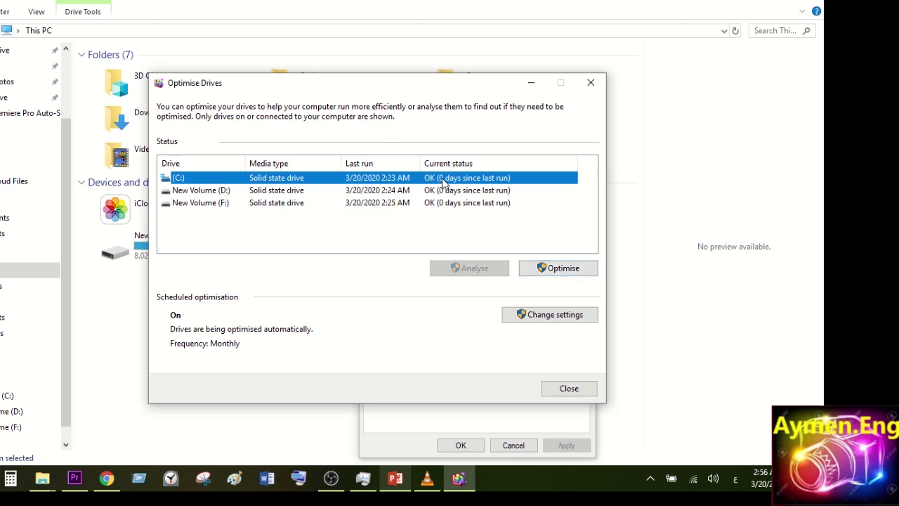
{"action": "left_click", "coordinate": [561, 273]}
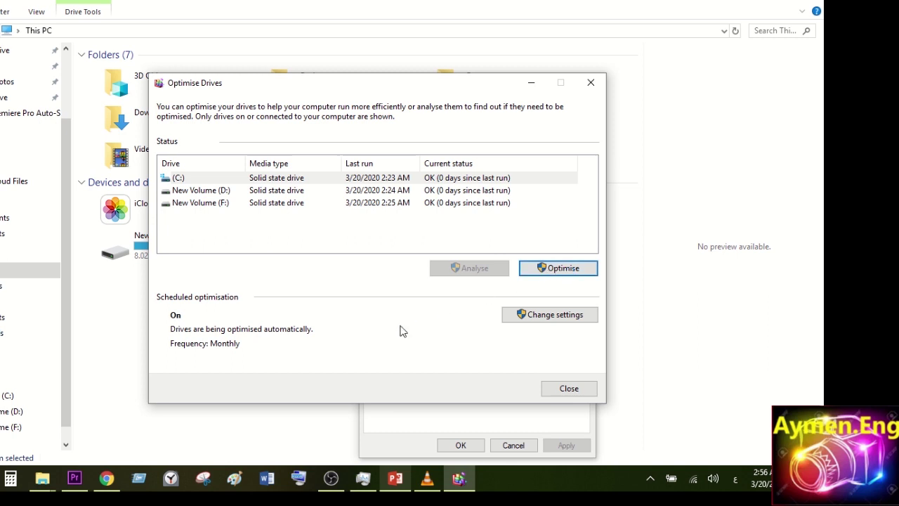
{"action": "key", "text": "Escape"}
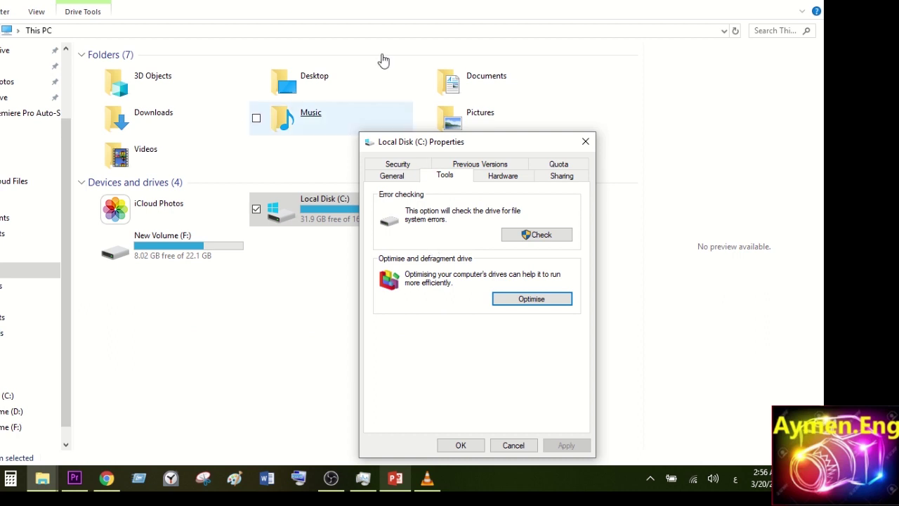
{"action": "key", "text": "Return"}
{"action": "mouse_move", "coordinate": [336, 21]}
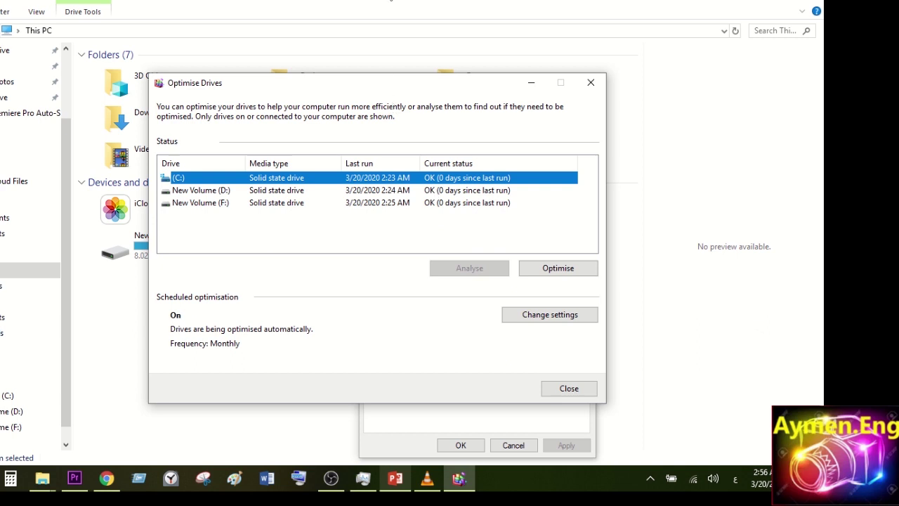
{"action": "mouse_move", "coordinate": [365, 12]}
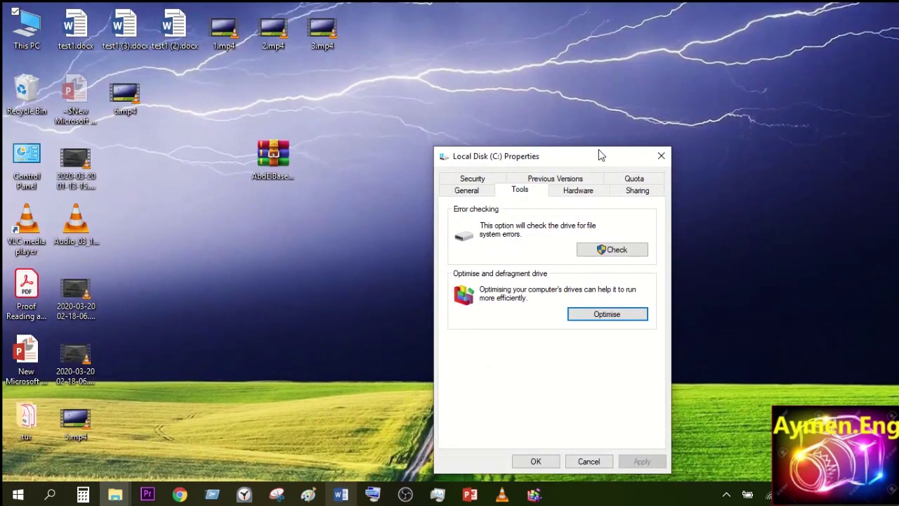
{"action": "left_click", "coordinate": [661, 156]}
Step: Set the Hidden attribute on the desktop zip archive and reposition its icon in the open area of the desktop
{"action": "left_click_drag", "start_coordinate": [270, 170], "coordinate": [424, 156]}
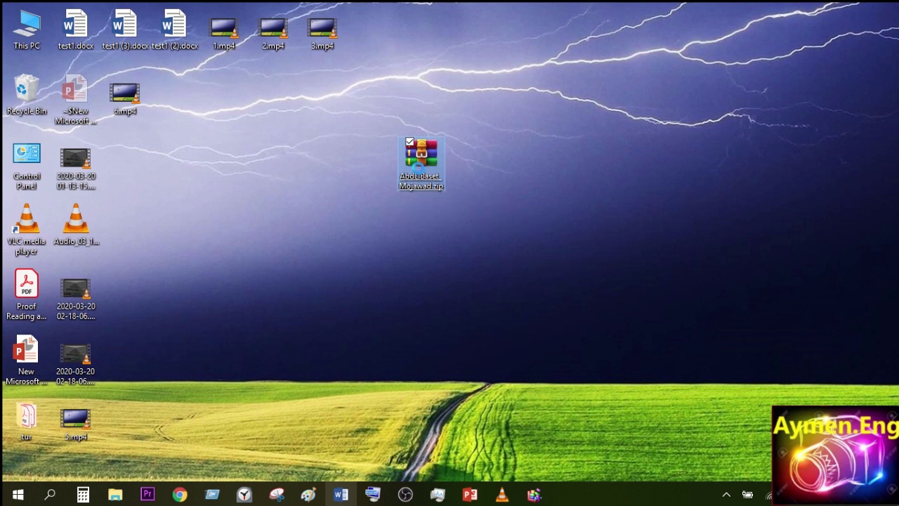
{"action": "right_click", "coordinate": [418, 168]}
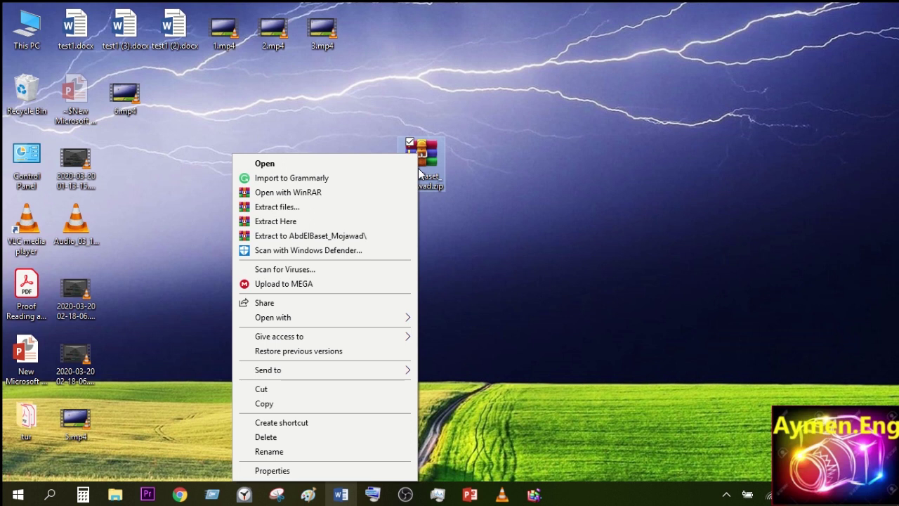
{"action": "left_click", "coordinate": [266, 472]}
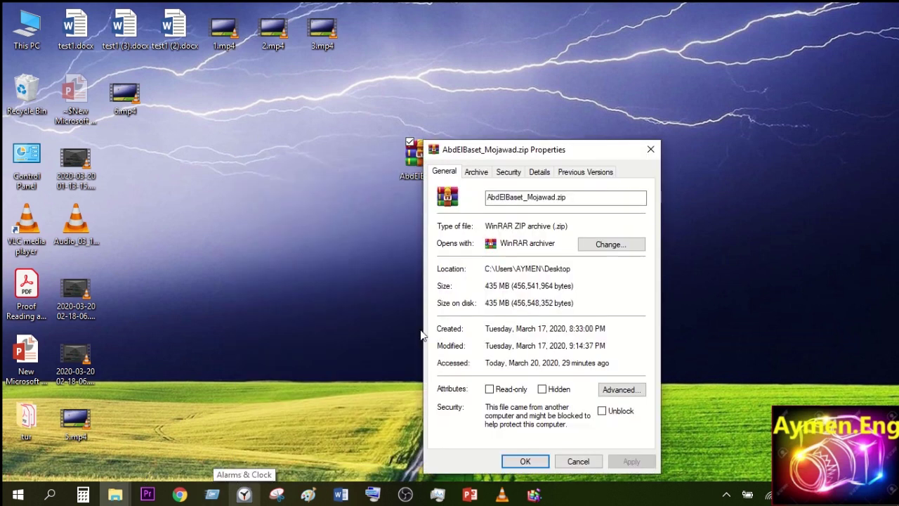
{"action": "left_click_drag", "start_coordinate": [500, 153], "coordinate": [236, 89]}
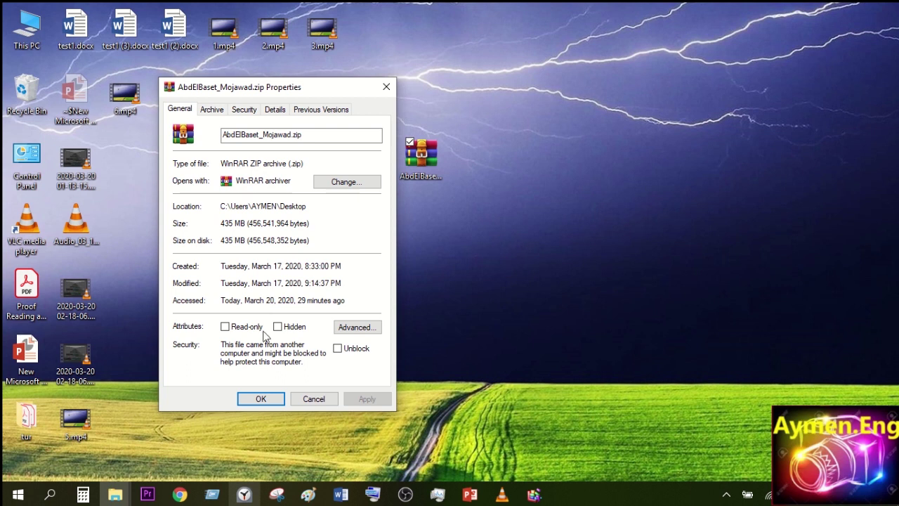
{"action": "left_click", "coordinate": [278, 326]}
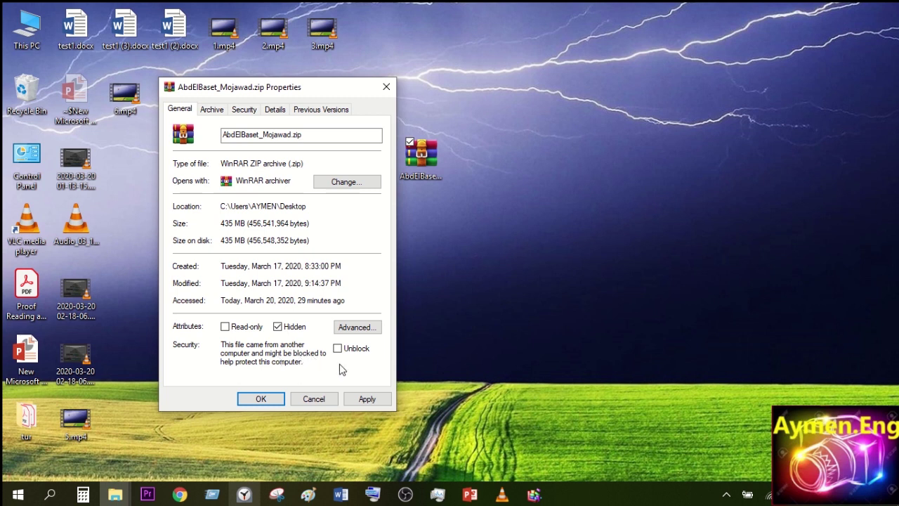
{"action": "left_click", "coordinate": [367, 399]}
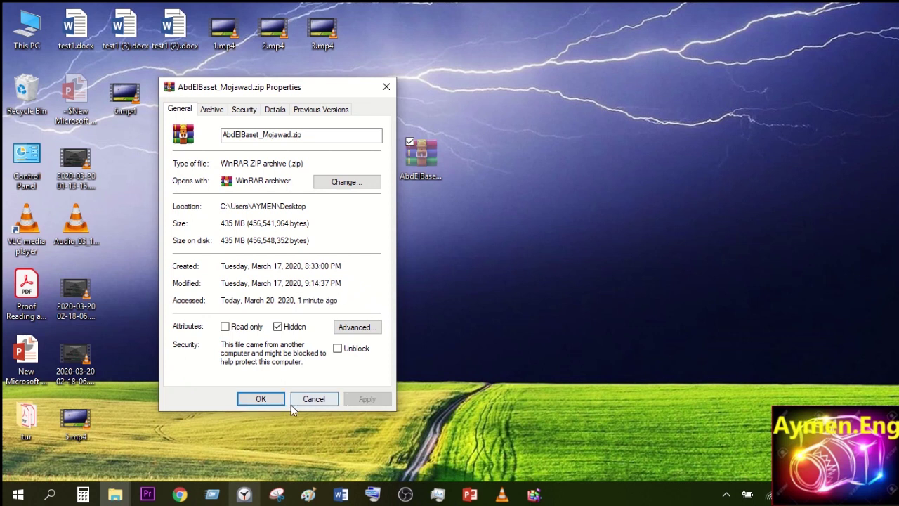
{"action": "left_click", "coordinate": [276, 400]}
{"action": "left_click_drag", "start_coordinate": [421, 158], "coordinate": [372, 167]}
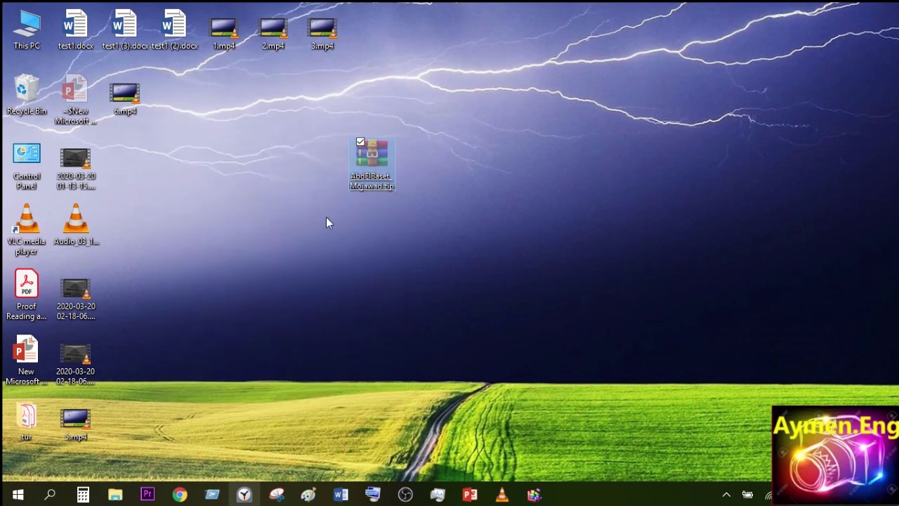
Step: Open This PC maximized and open the View settings of Folder Options
{"action": "double_click", "coordinate": [26, 26]}
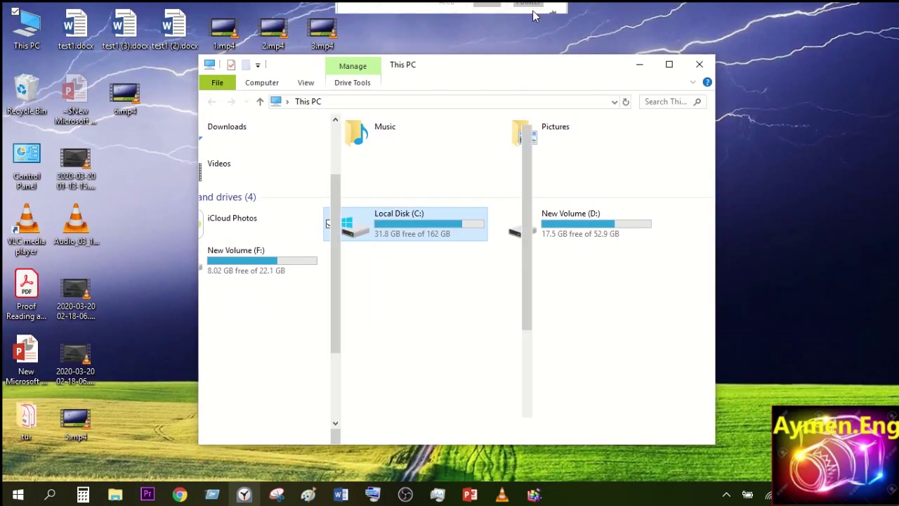
{"action": "left_click", "coordinate": [670, 65]}
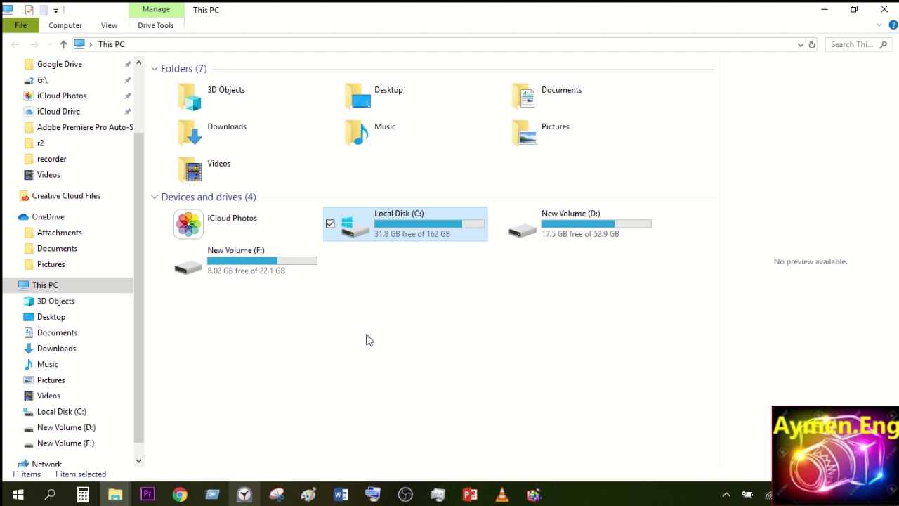
{"action": "left_click", "coordinate": [76, 31]}
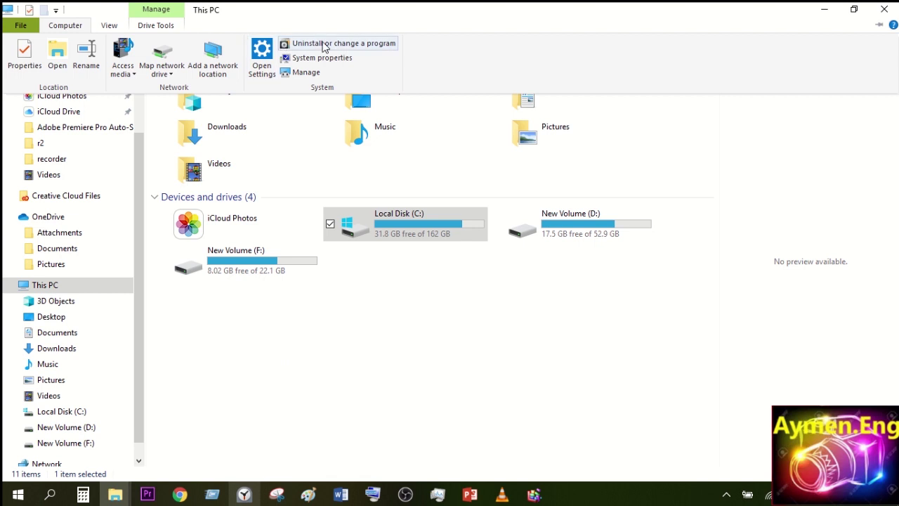
{"action": "left_click", "coordinate": [113, 24]}
{"action": "left_click", "coordinate": [105, 28]}
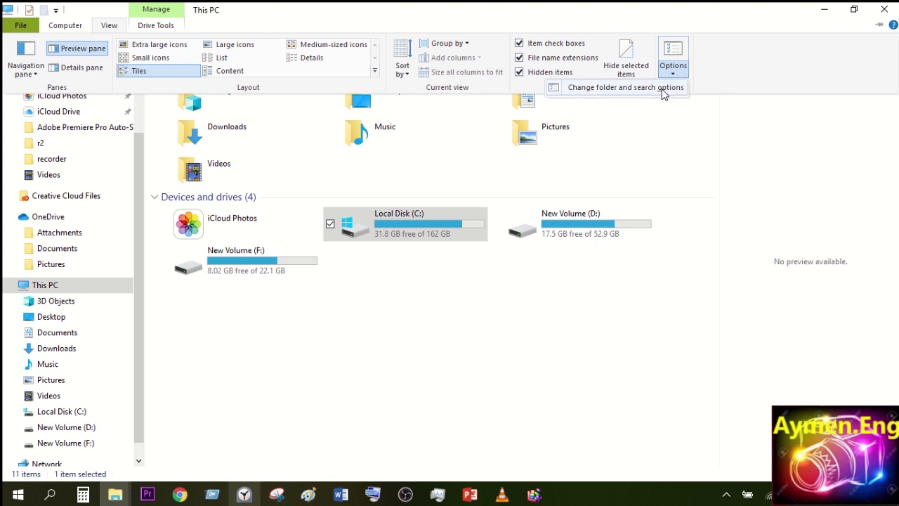
{"action": "left_click", "coordinate": [664, 91]}
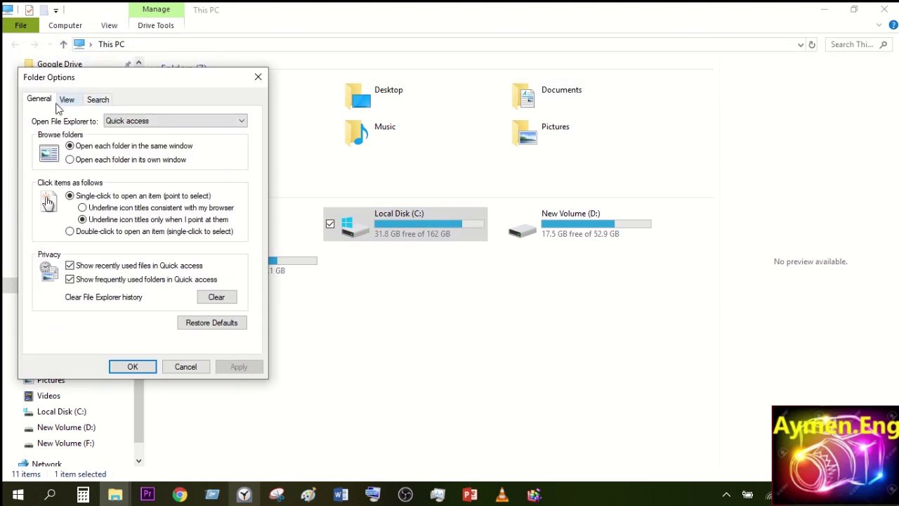
{"action": "left_click", "coordinate": [67, 100]}
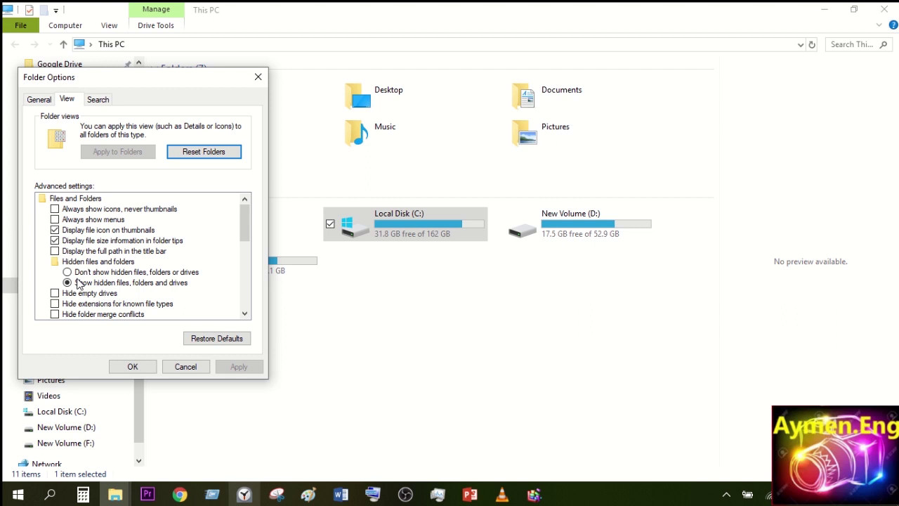
Step: Enable hiding of empty drives, extensions for known file types, folder merge conflicts and protected operating system files
{"action": "scroll", "coordinate": [79, 283], "scroll_direction": "down", "scroll_amount": 1}
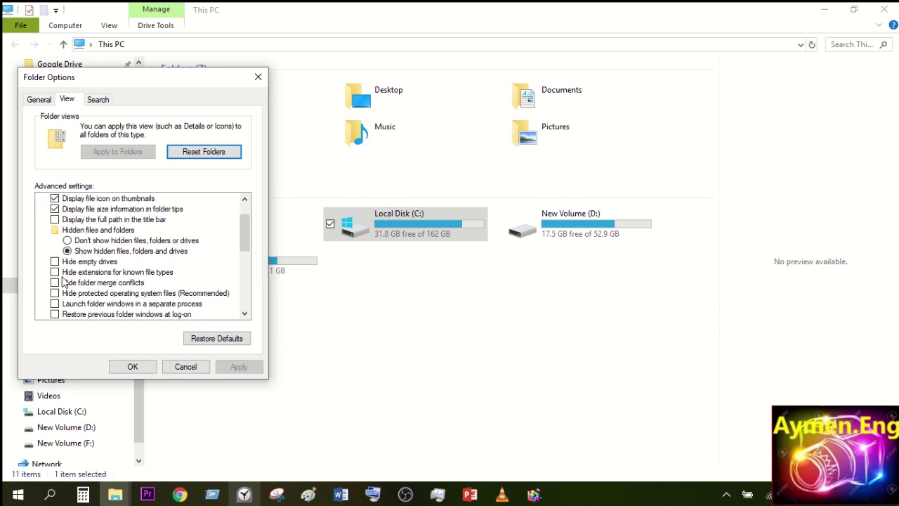
{"action": "left_click", "coordinate": [55, 262]}
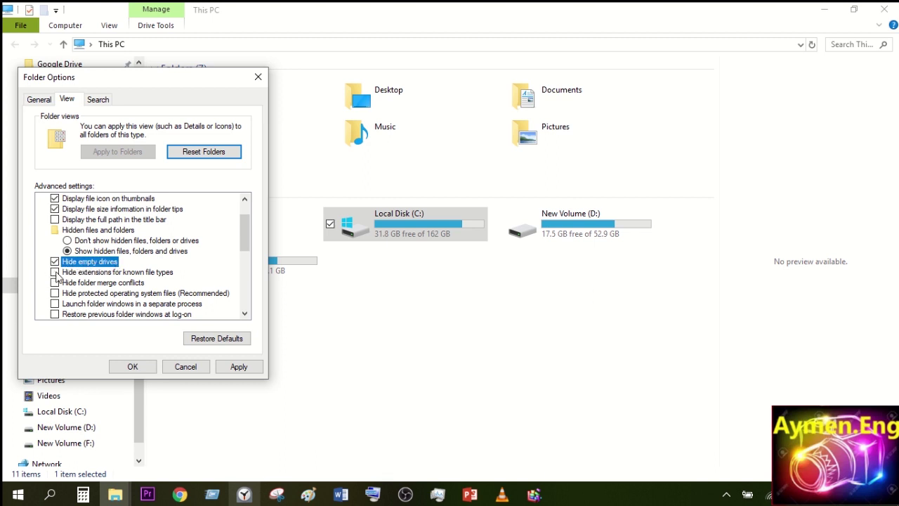
{"action": "left_click", "coordinate": [56, 273]}
{"action": "left_click", "coordinate": [55, 283]}
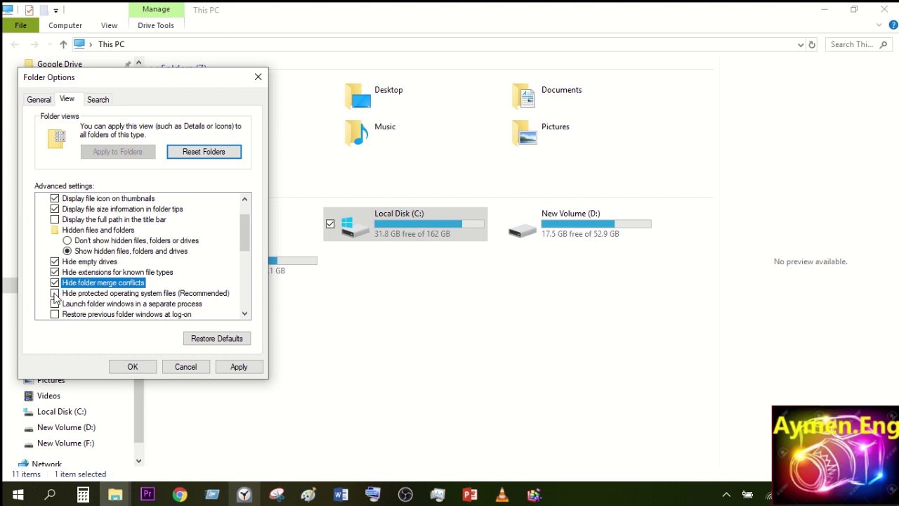
{"action": "left_click", "coordinate": [54, 294]}
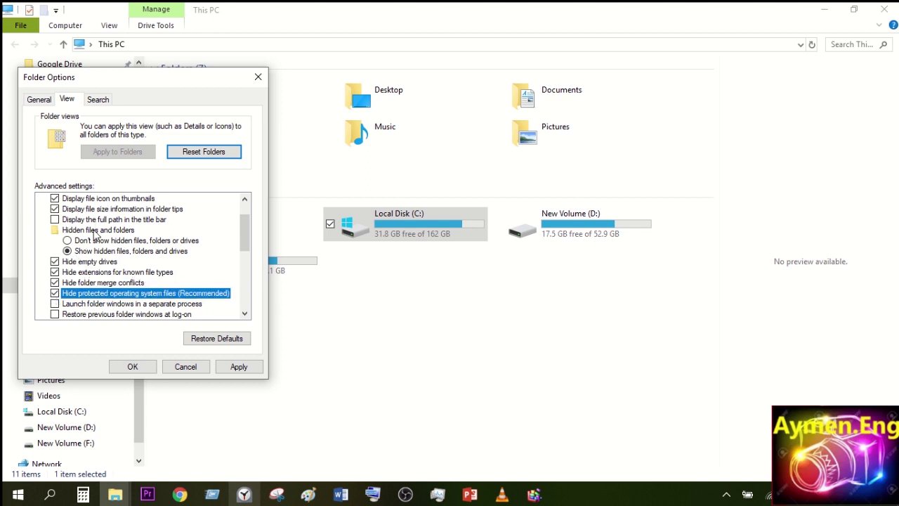
Step: Choose not to show hidden files, folders or drives, apply the folder options, and refresh the desktop
{"action": "left_click", "coordinate": [67, 241]}
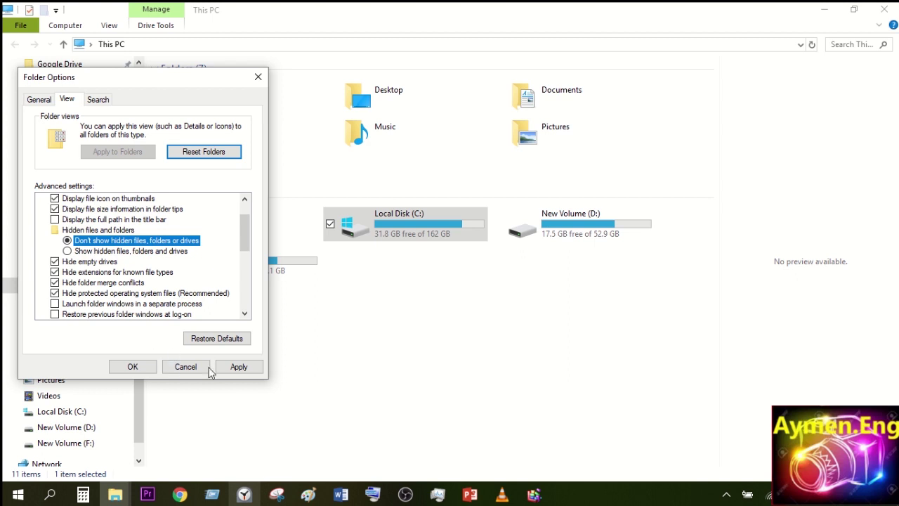
{"action": "left_click", "coordinate": [238, 369]}
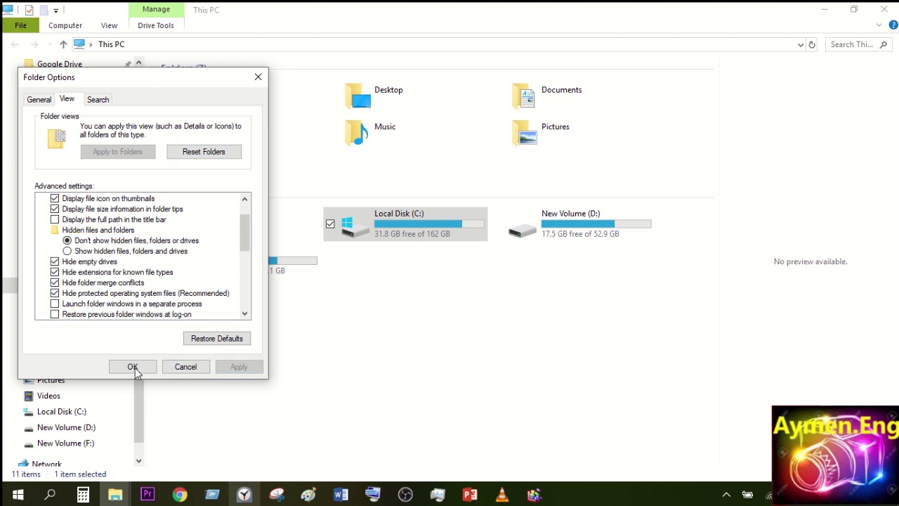
{"action": "left_click", "coordinate": [134, 367]}
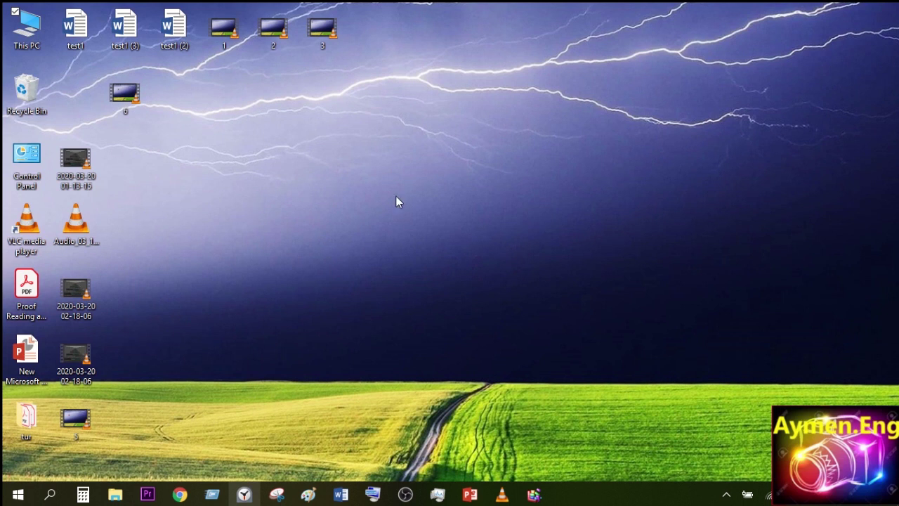
{"action": "right_click", "coordinate": [454, 259]}
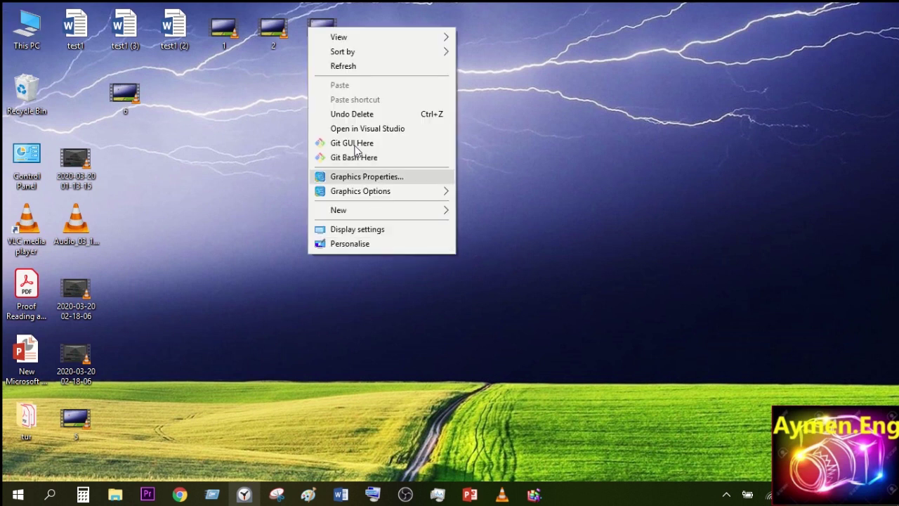
{"action": "left_click", "coordinate": [344, 67]}
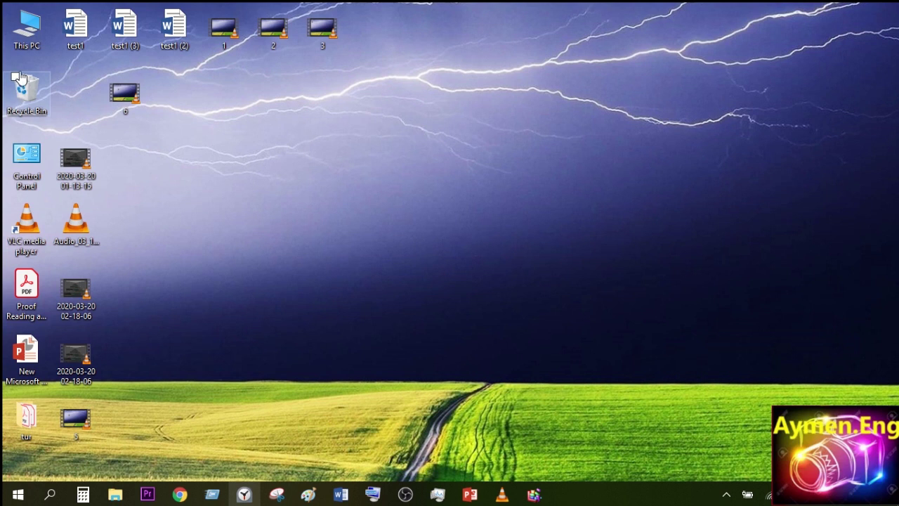
Step: Open the View settings of Folder Options from a maximized This PC and choose to show hidden files, folders and drives
{"action": "double_click", "coordinate": [27, 39]}
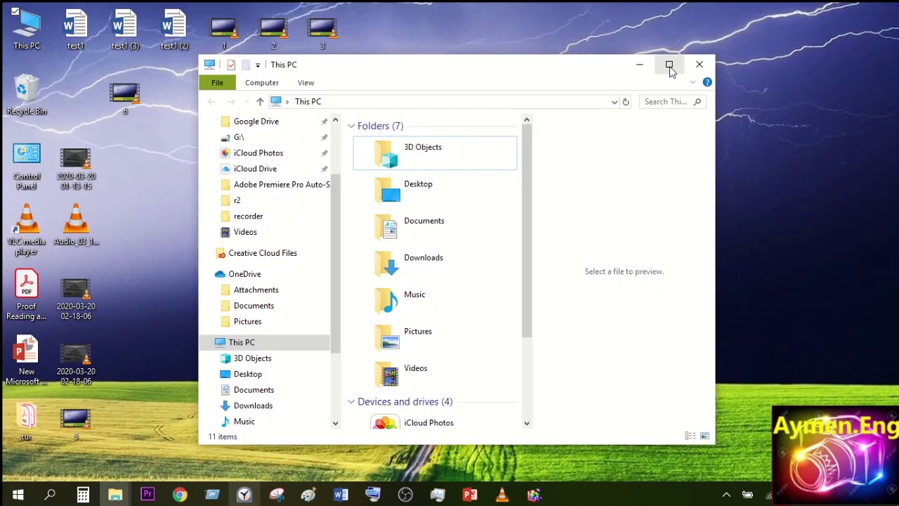
{"action": "left_click", "coordinate": [669, 64]}
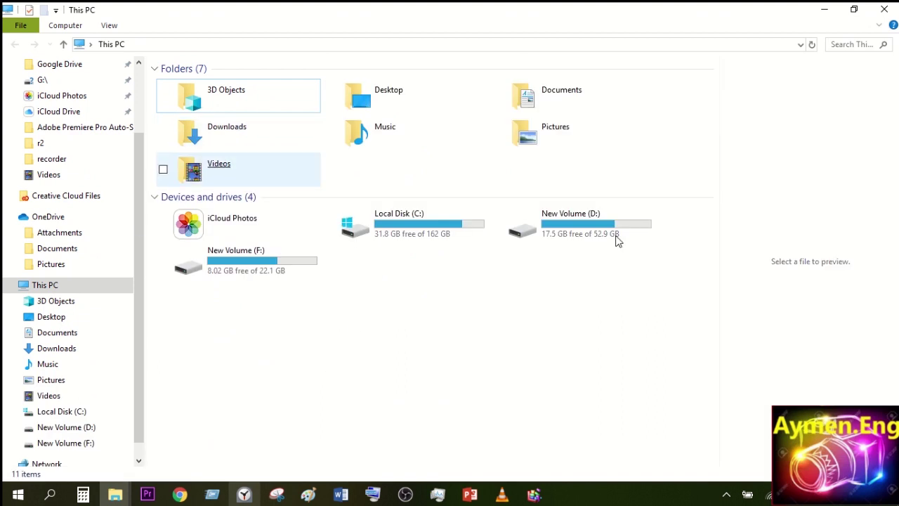
{"action": "left_click", "coordinate": [109, 26]}
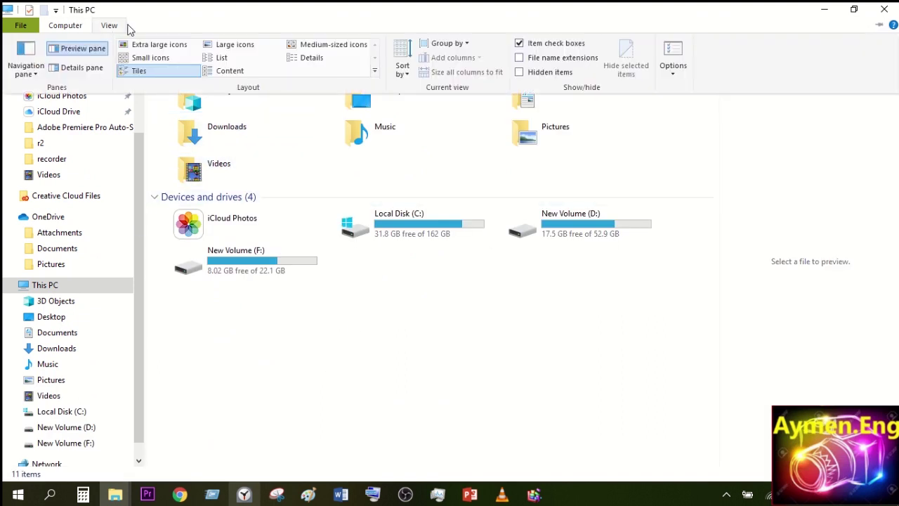
{"action": "left_click", "coordinate": [665, 92]}
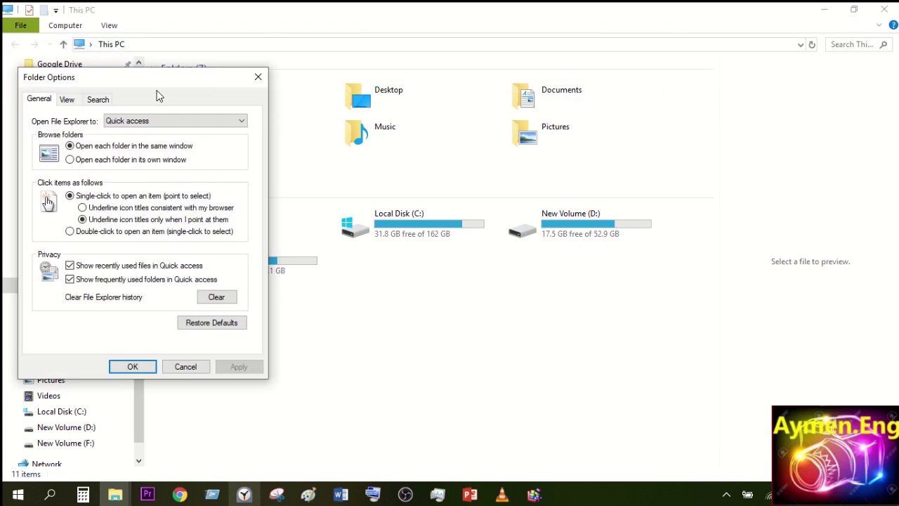
{"action": "left_click", "coordinate": [67, 100]}
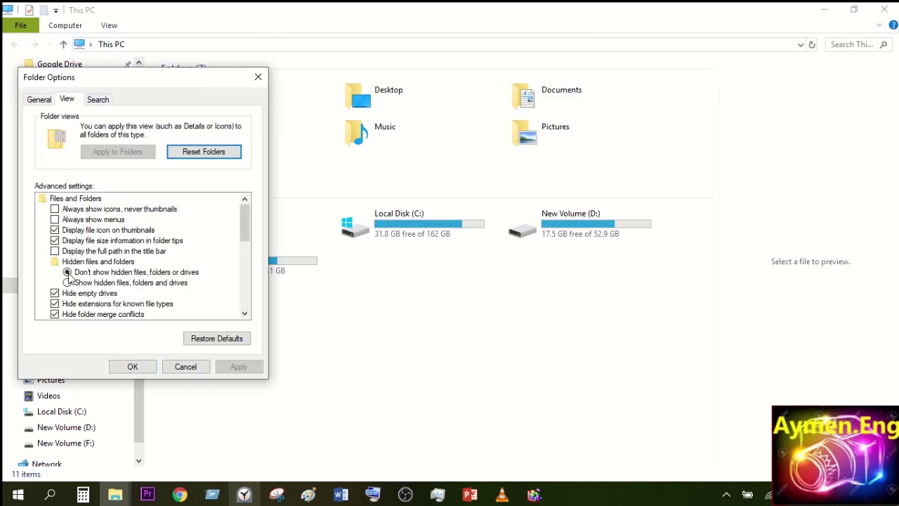
{"action": "left_click", "coordinate": [68, 282]}
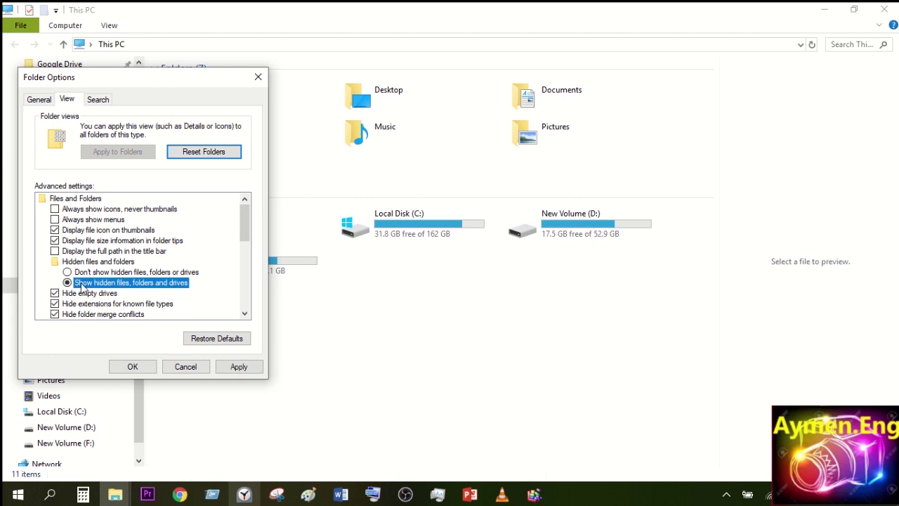
Step: Disable hiding of empty drives, extensions for known file types, folder merge conflicts and protected operating system files, then apply the options and return to the desktop
{"action": "scroll", "coordinate": [85, 285], "scroll_direction": "down", "scroll_amount": 1}
{"action": "scroll", "coordinate": [87, 284], "scroll_direction": "down", "scroll_amount": 1}
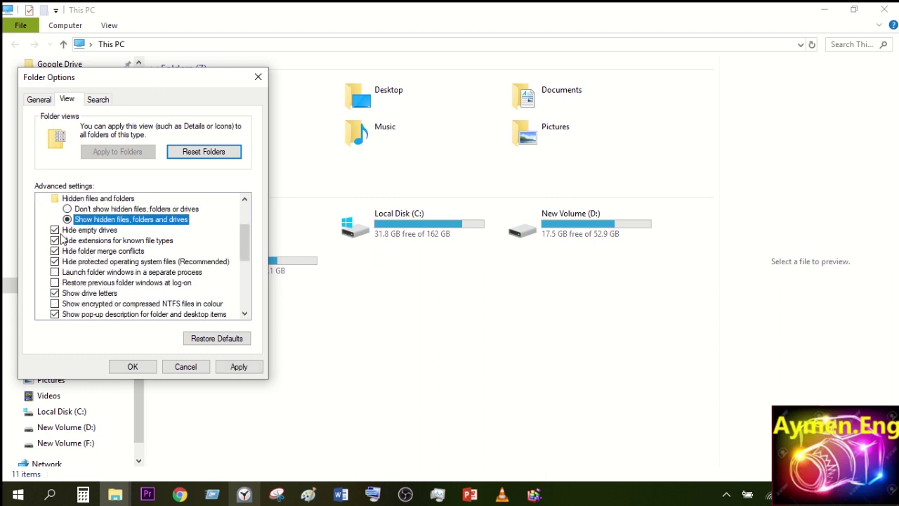
{"action": "left_click", "coordinate": [55, 230]}
{"action": "left_click", "coordinate": [55, 240]}
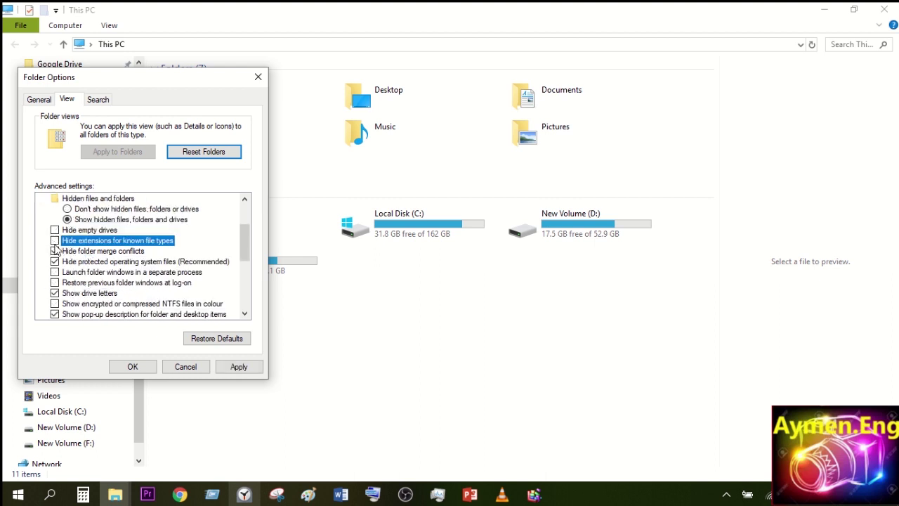
{"action": "left_click", "coordinate": [55, 250]}
{"action": "left_click", "coordinate": [55, 261]}
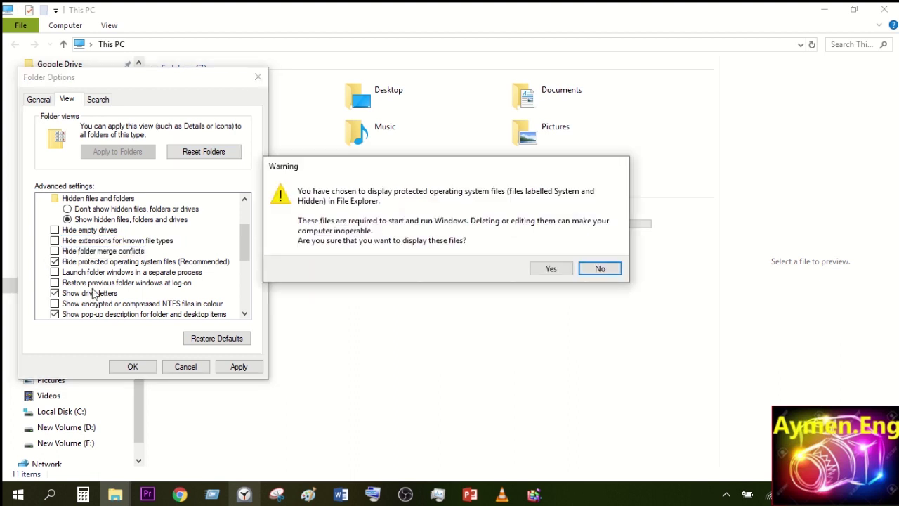
{"action": "left_click", "coordinate": [564, 272]}
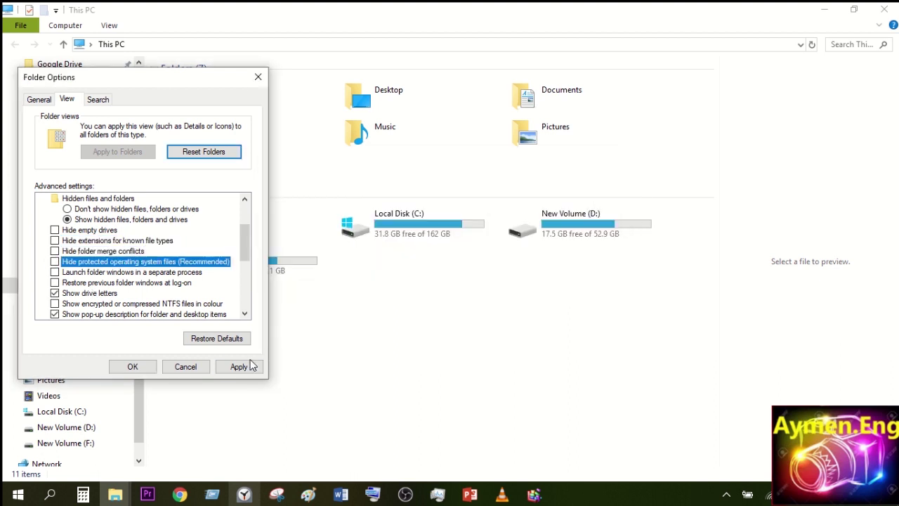
{"action": "left_click", "coordinate": [238, 366]}
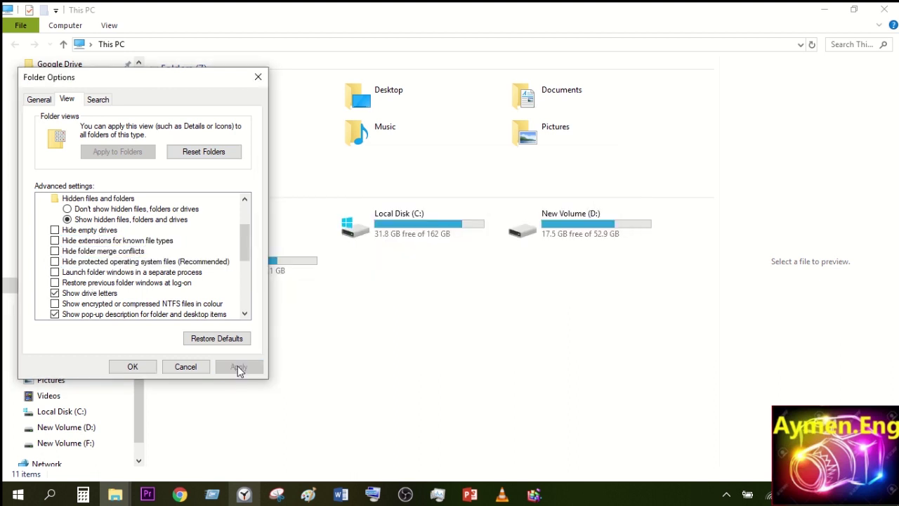
{"action": "left_click", "coordinate": [146, 367]}
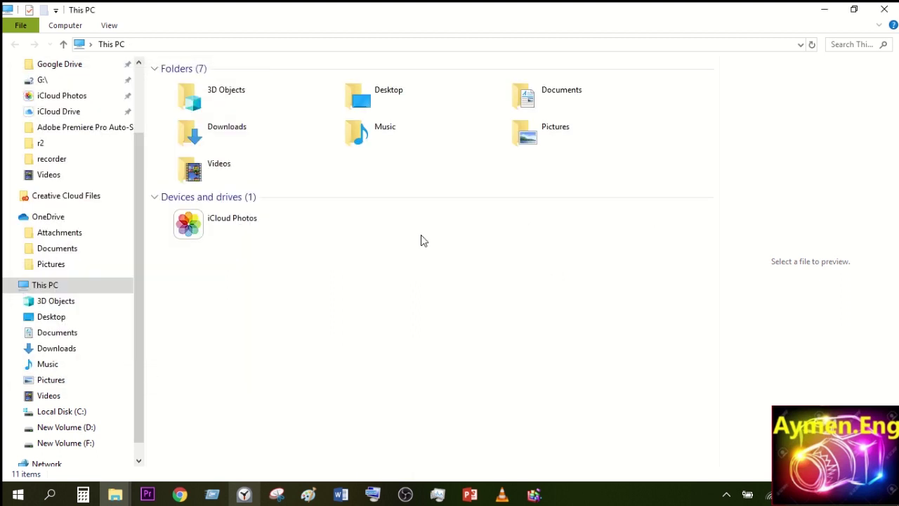
{"action": "left_click", "coordinate": [826, 14]}
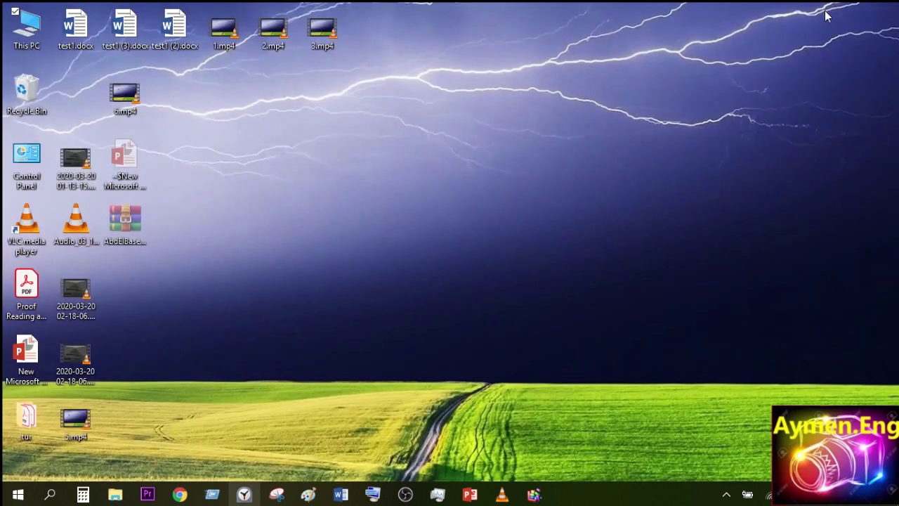
Step: Clear the Hidden attribute of the desktop zip archive and reposition its icon in the open area of the desktop
{"action": "left_click_drag", "start_coordinate": [125, 219], "coordinate": [494, 137]}
{"action": "left_click", "coordinate": [513, 156]}
{"action": "right_click", "coordinate": [511, 151]}
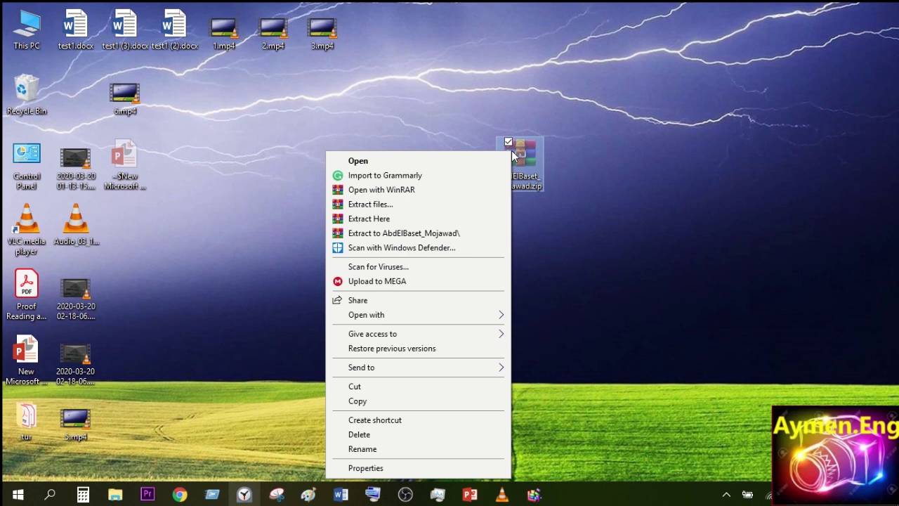
{"action": "left_click", "coordinate": [443, 469]}
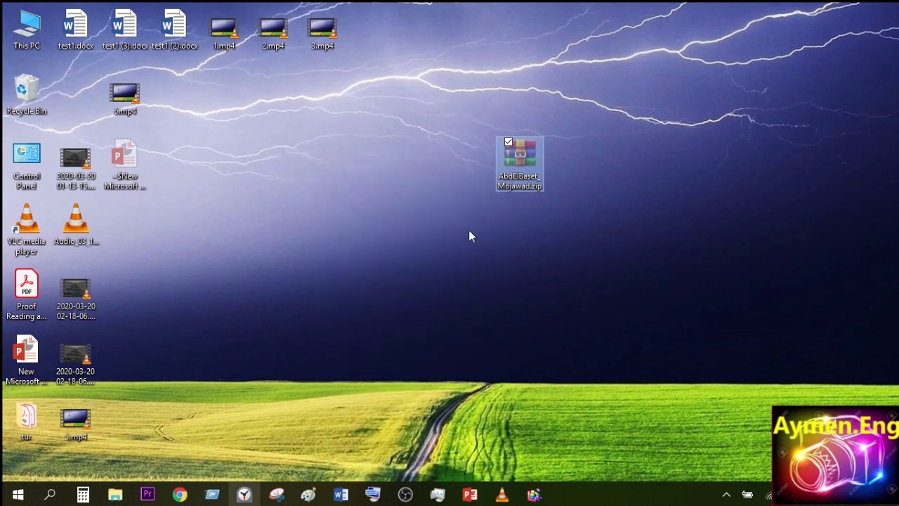
{"action": "left_click", "coordinate": [637, 390]}
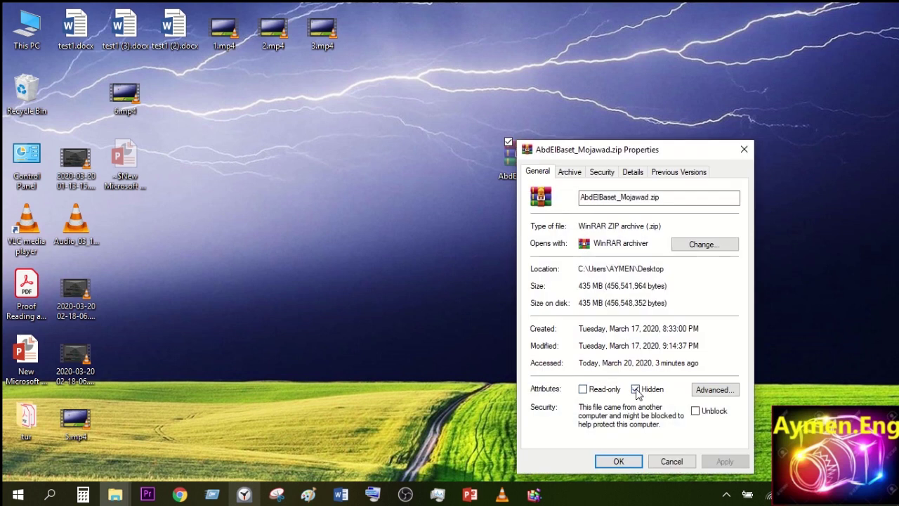
{"action": "left_click", "coordinate": [618, 461]}
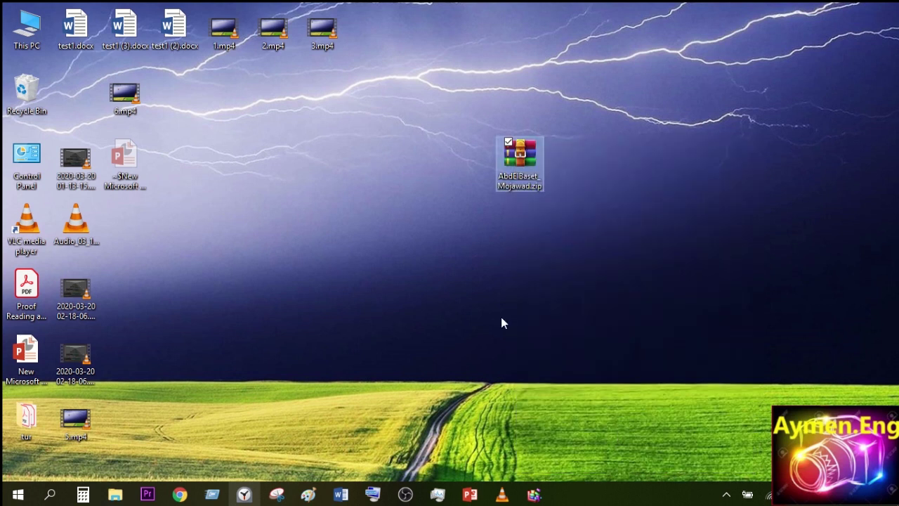
{"action": "left_click_drag", "start_coordinate": [526, 175], "coordinate": [428, 175]}
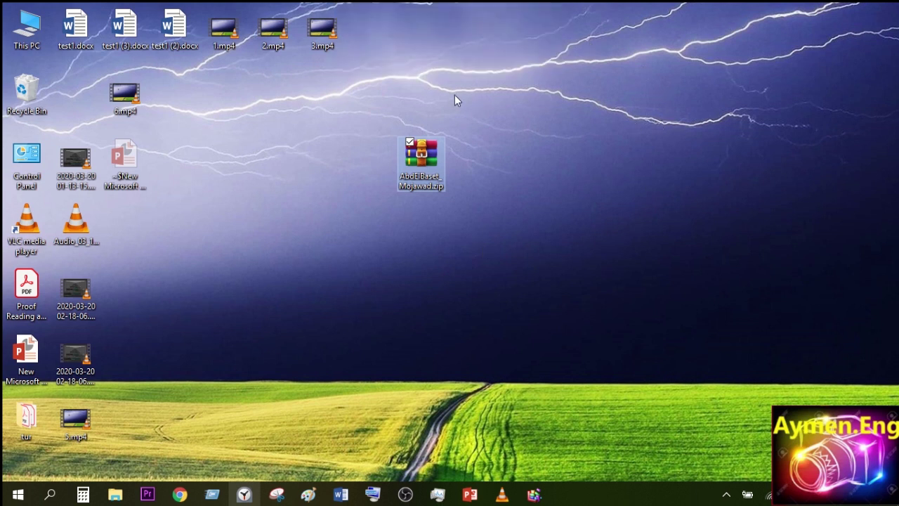
{"action": "mouse_move", "coordinate": [397, 4]}
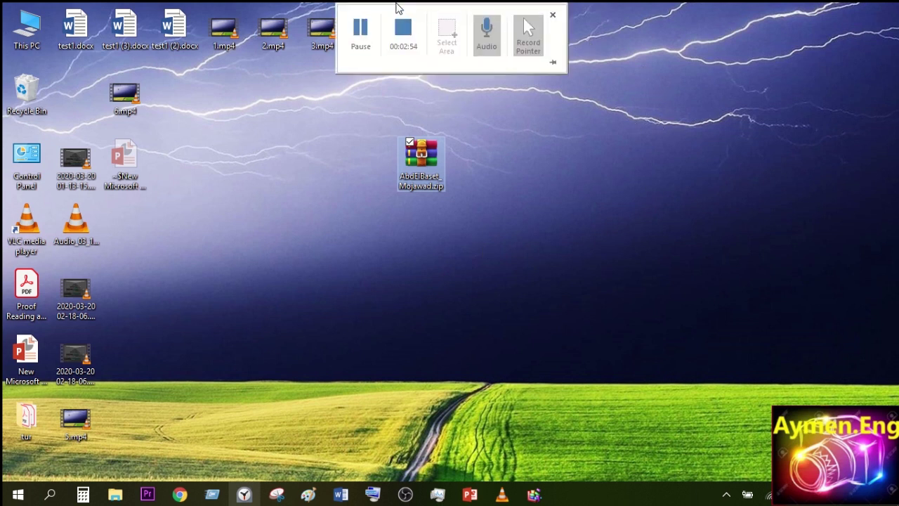